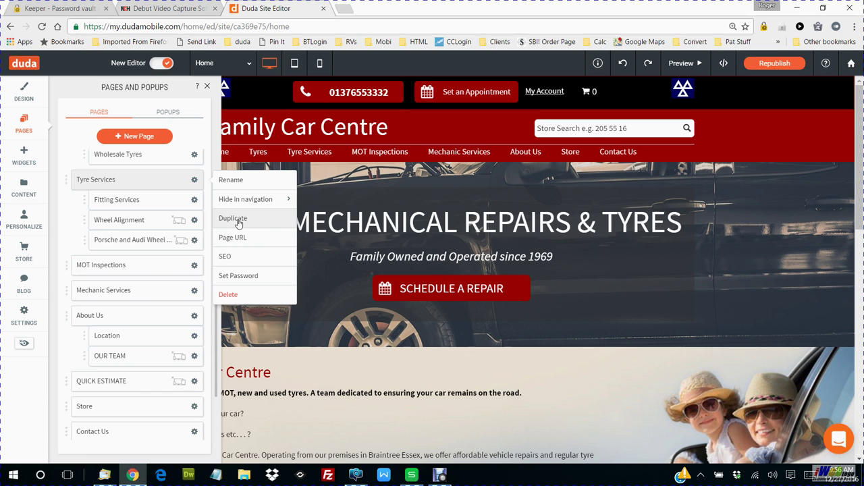
Review the Tyre Services page's URL, page title, description and keyword settings, and close the page settings.
{"action": "mouse_move", "coordinate": [277, 199]}
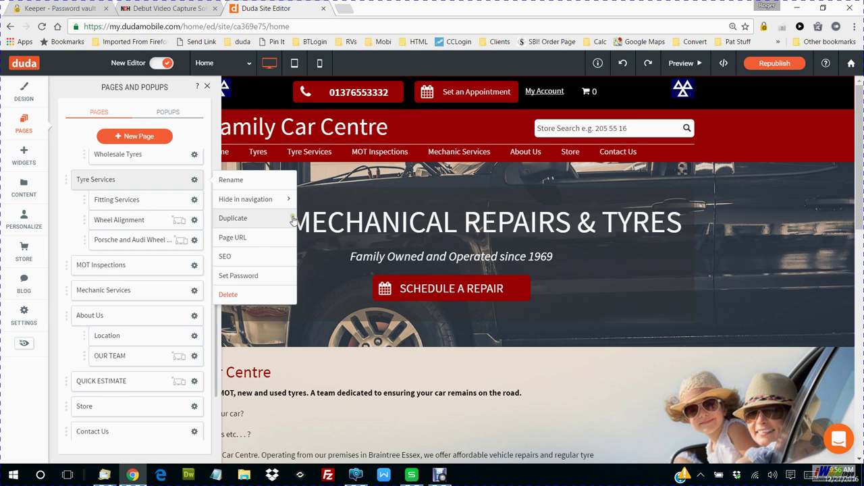
{"action": "left_click", "coordinate": [250, 239]}
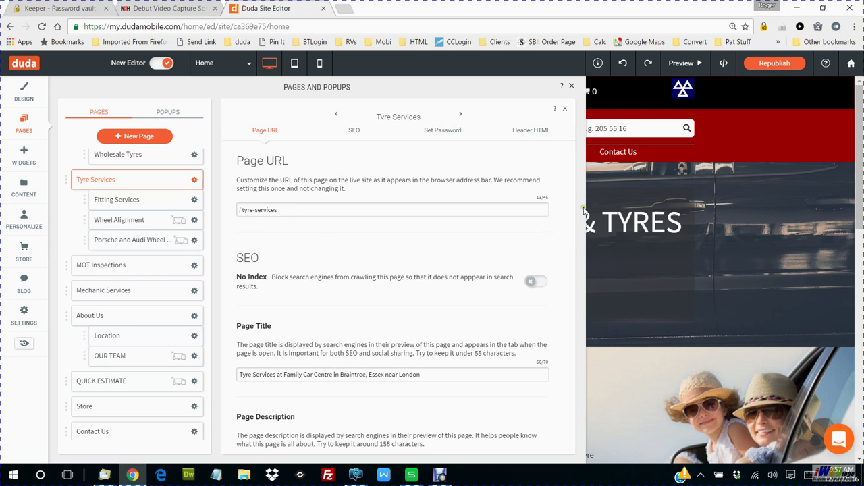
{"action": "left_click_drag", "start_coordinate": [574, 213], "coordinate": [573, 256]}
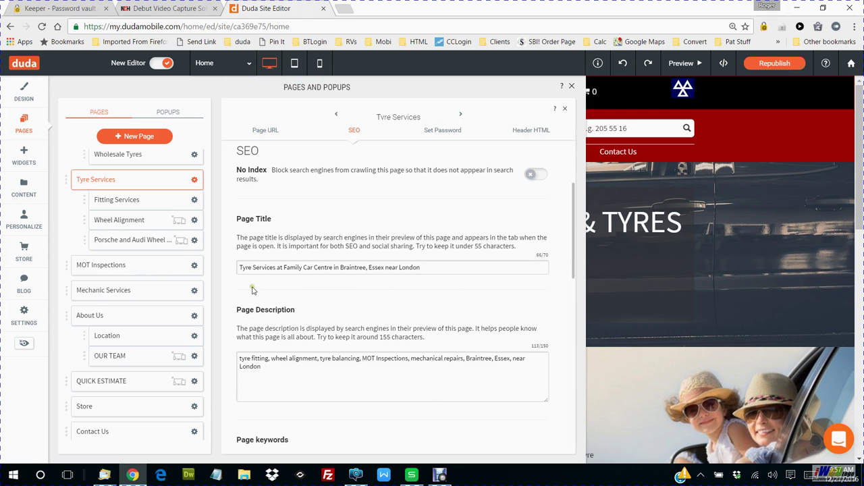
{"action": "left_click_drag", "start_coordinate": [576, 245], "coordinate": [576, 278]}
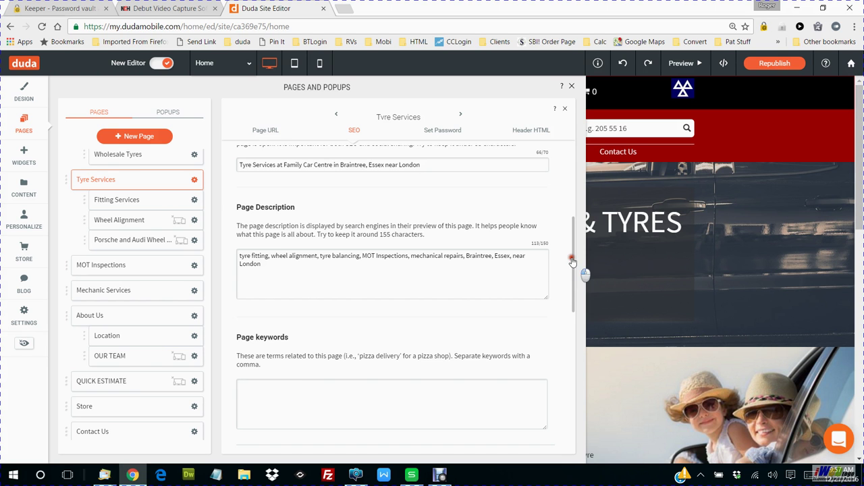
{"action": "left_click_drag", "start_coordinate": [573, 261], "coordinate": [577, 181]}
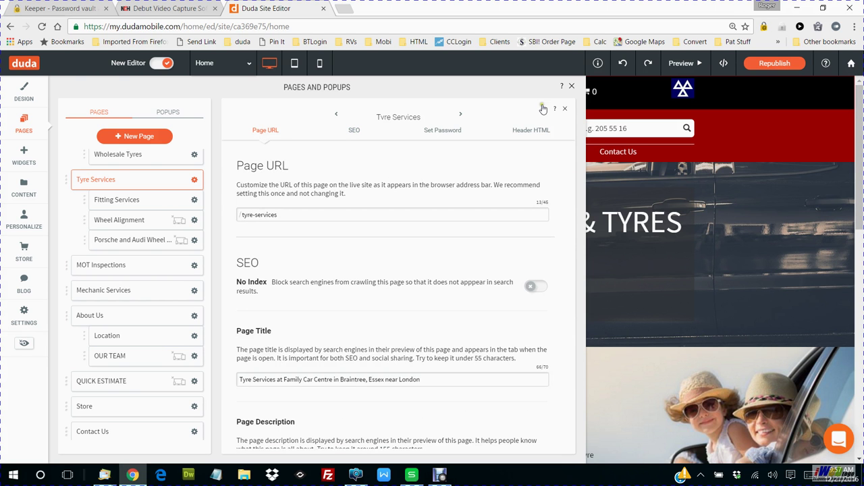
{"action": "left_click", "coordinate": [572, 88]}
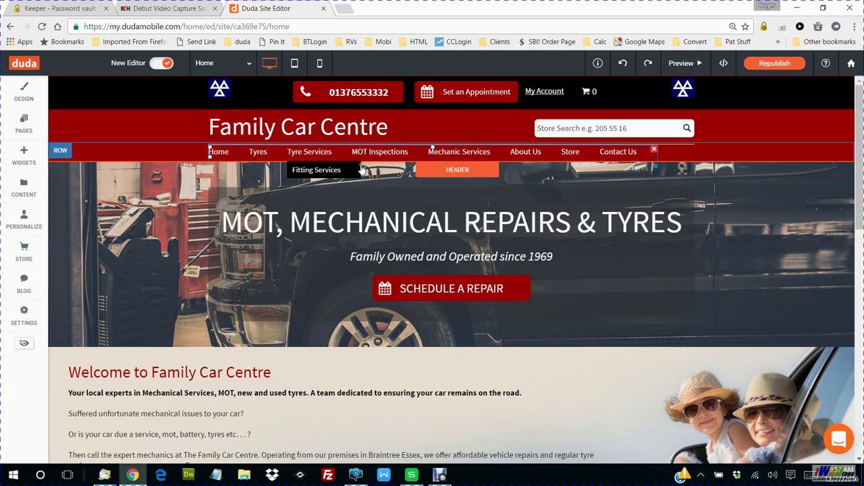
{"action": "mouse_move", "coordinate": [531, 163]}
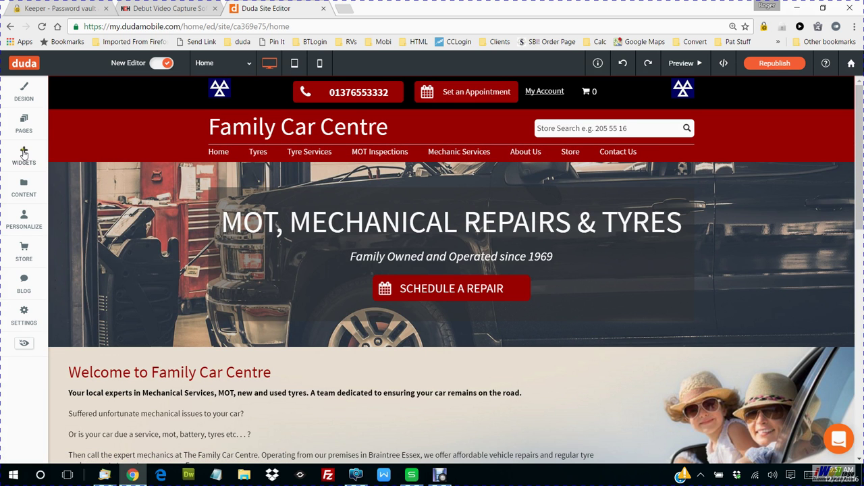
Insert a Paragraph widget in a new row between the hero banner and the welcome section.
{"action": "left_click", "coordinate": [23, 154]}
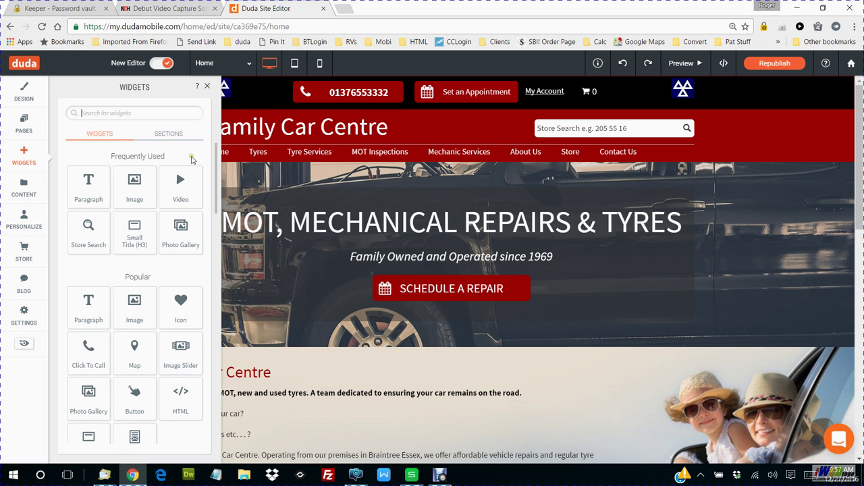
{"action": "scroll", "coordinate": [212, 155], "scroll_direction": "down", "scroll_amount": 1}
{"action": "scroll", "coordinate": [210, 142], "scroll_direction": "up", "scroll_amount": 1}
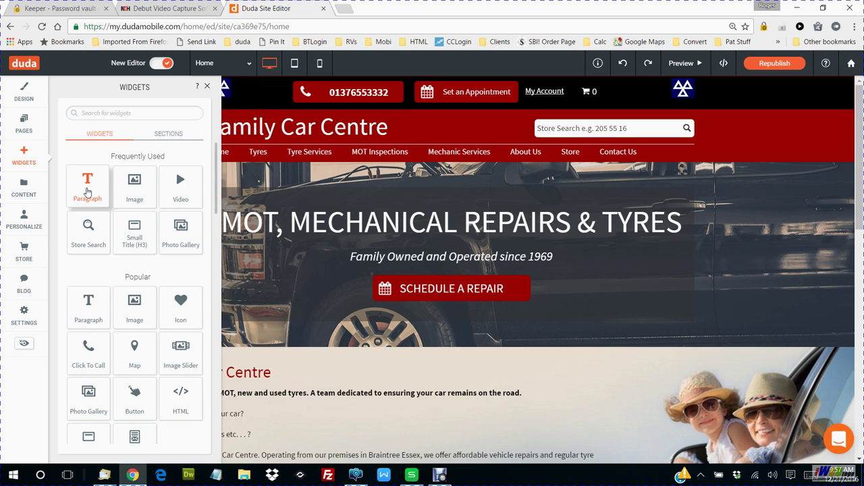
{"action": "left_click_drag", "start_coordinate": [85, 192], "coordinate": [361, 376]}
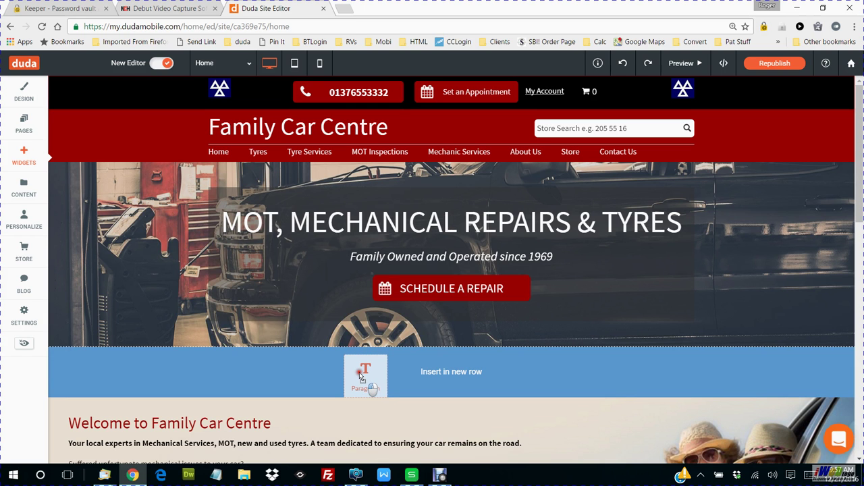
{"action": "left_click_drag", "start_coordinate": [359, 373], "coordinate": [342, 226]}
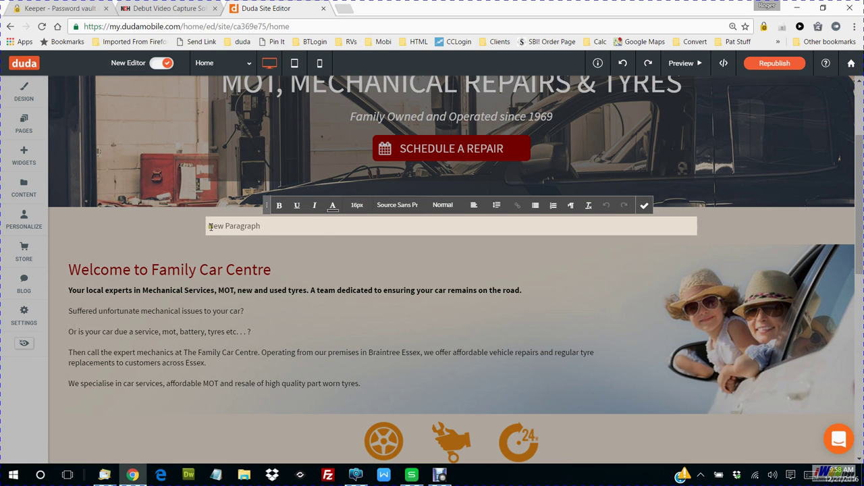
Replace the new paragraph's placeholder text with "Inserting a new paragraph in a new row.".
{"action": "left_click_drag", "start_coordinate": [210, 227], "coordinate": [312, 229]}
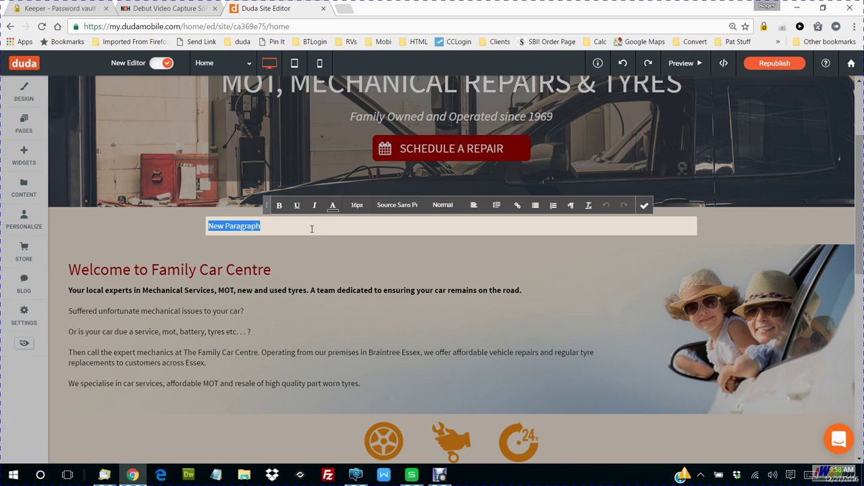
{"action": "type", "text": "IN"}
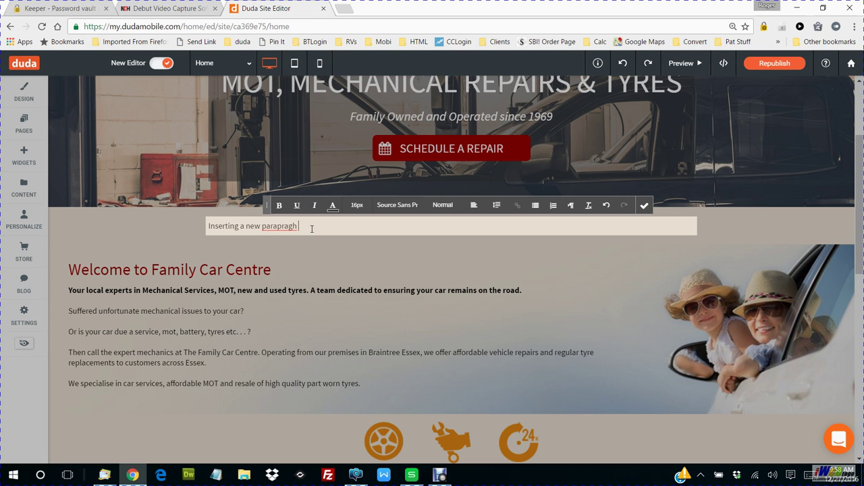
{"action": "key", "text": "BackSpace"}
{"action": "key", "text": "BackSpace"}
{"action": "key", "text": "BackSpace"}
{"action": "key", "text": "BackSpace"}
{"action": "key", "text": "Return"}
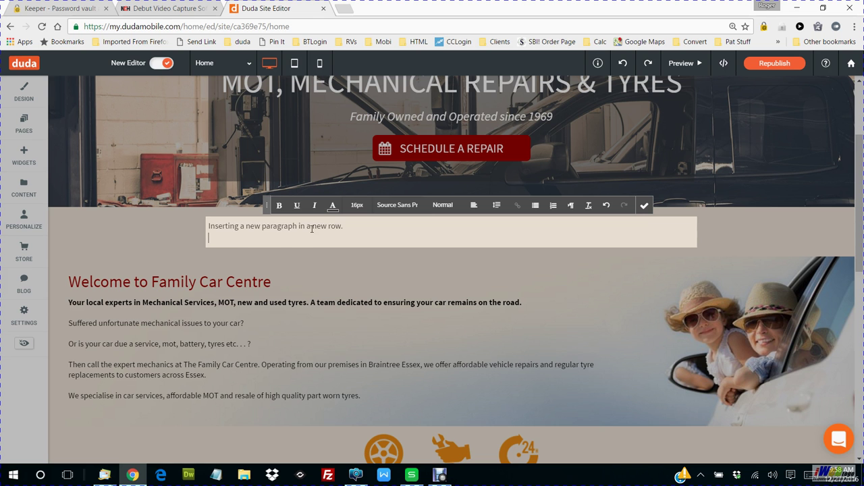
{"action": "key", "text": "BackSpace"}
{"action": "left_click", "coordinate": [645, 206]}
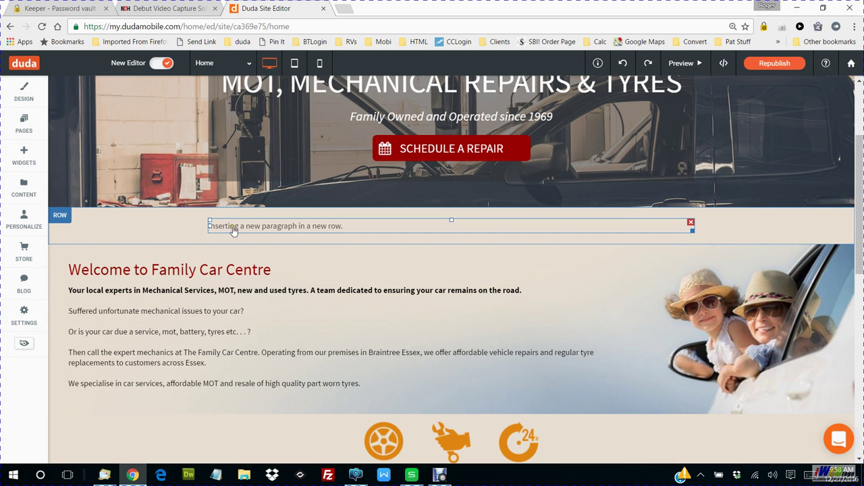
{"action": "left_click", "coordinate": [266, 227]}
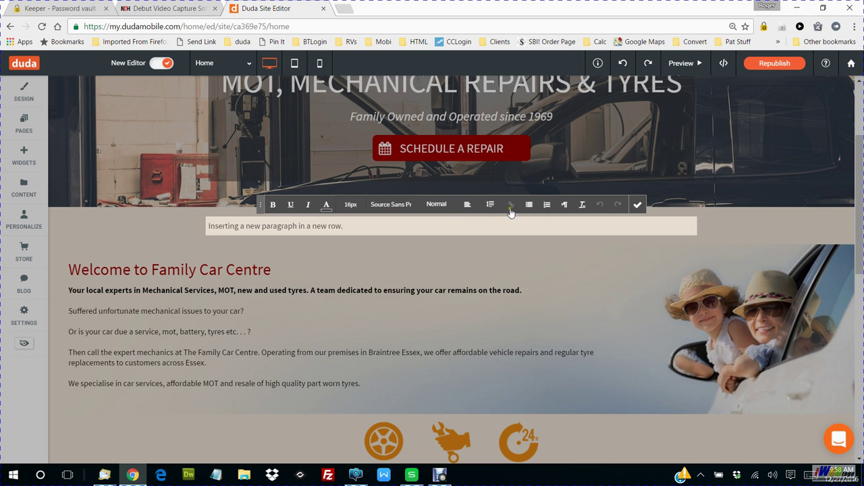
{"action": "left_click", "coordinate": [637, 208]}
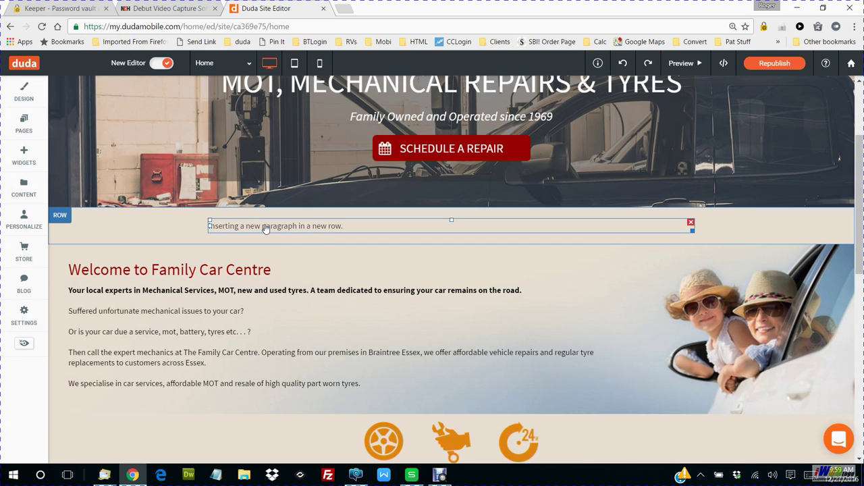
Add a second column to the new row and place a Paragraph widget in it.
{"action": "left_click", "coordinate": [60, 215]}
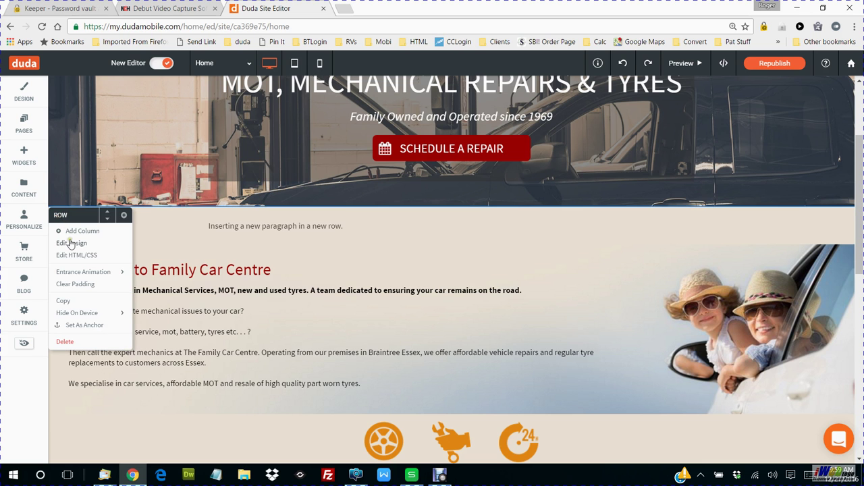
{"action": "left_click", "coordinate": [81, 232]}
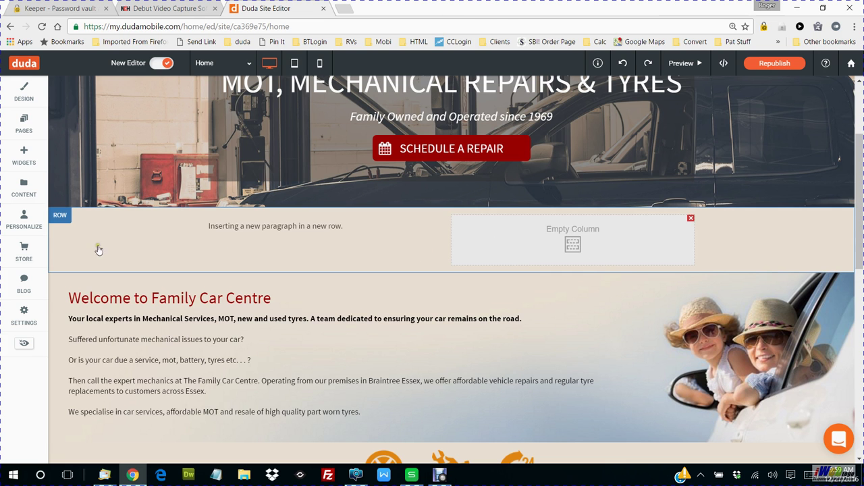
{"action": "left_click", "coordinate": [24, 154]}
{"action": "left_click_drag", "start_coordinate": [88, 187], "coordinate": [625, 261]}
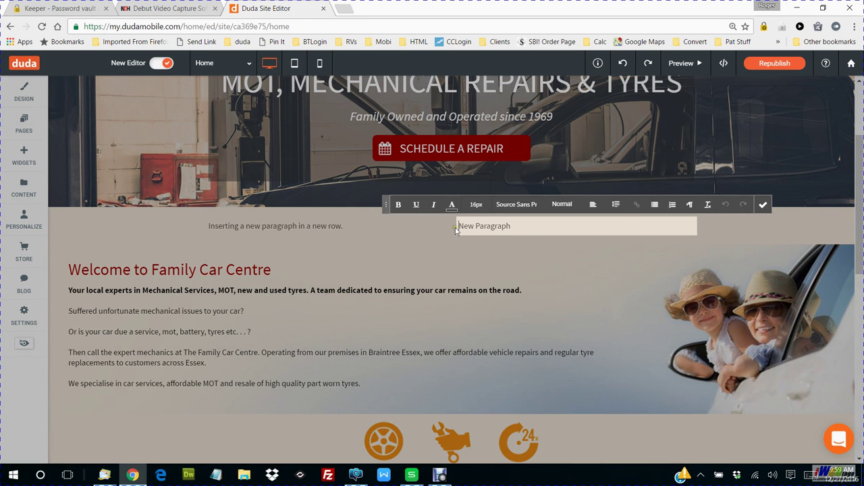
Replace the second column's placeholder text with "Another paragraph here.".
{"action": "left_click_drag", "start_coordinate": [460, 226], "coordinate": [559, 228]}
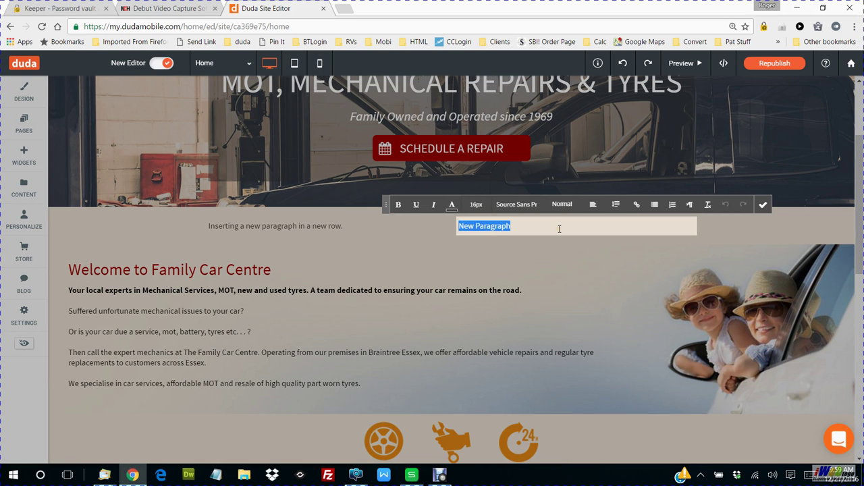
{"action": "type", "text": "A"}
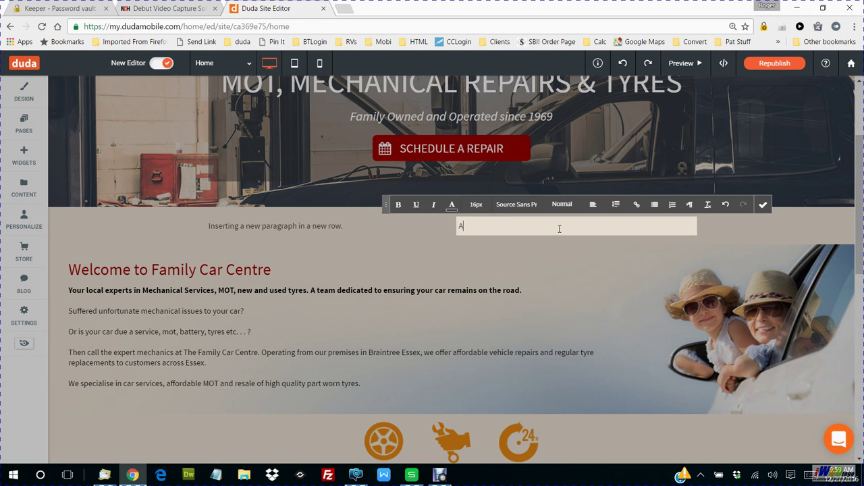
{"action": "type", "text": "nother pla"}
{"action": "key", "text": "BackSpace"}
{"action": "type", "text": "aragraph here."}
{"action": "left_click", "coordinate": [762, 204]}
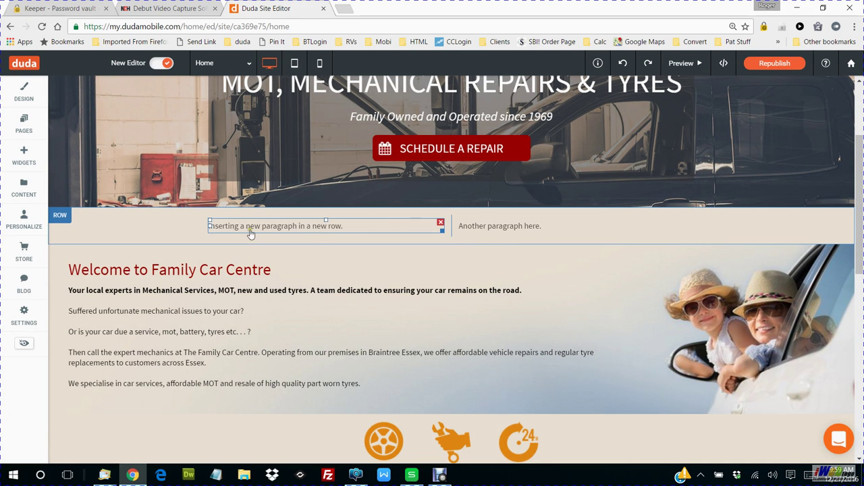
Add two more empty columns to the row holding the two paragraphs.
{"action": "left_click", "coordinate": [61, 217]}
{"action": "left_click", "coordinate": [70, 233]}
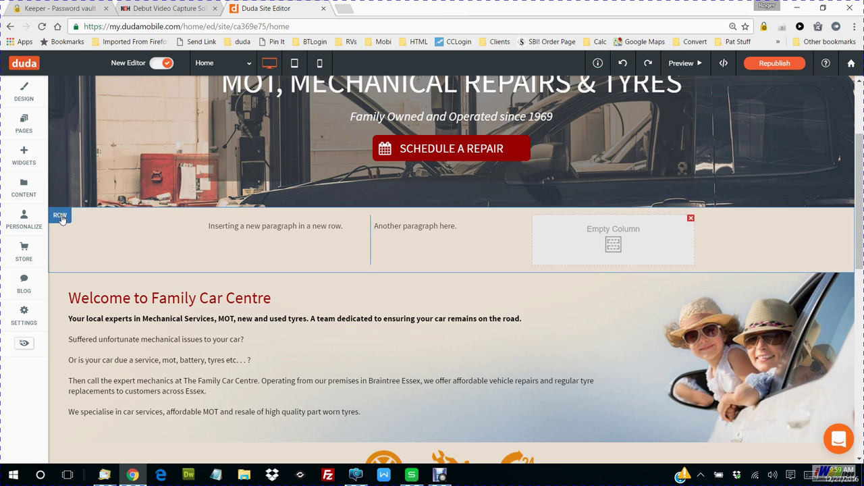
{"action": "left_click", "coordinate": [60, 217]}
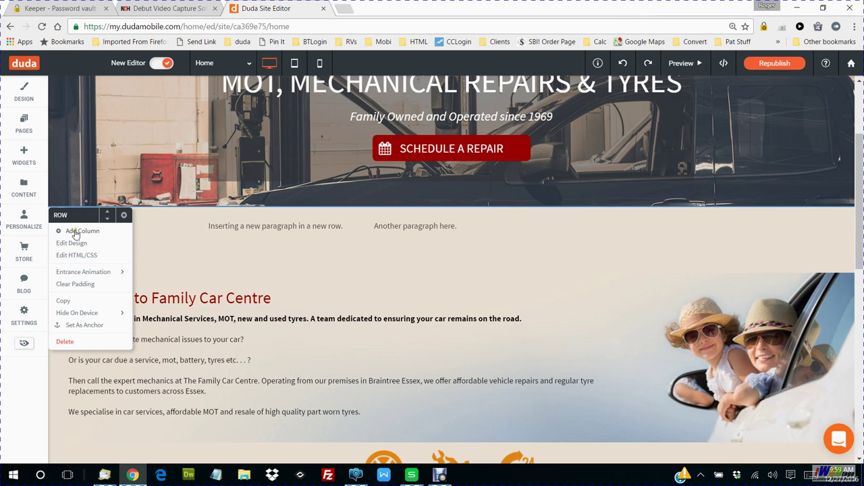
{"action": "left_click", "coordinate": [76, 231]}
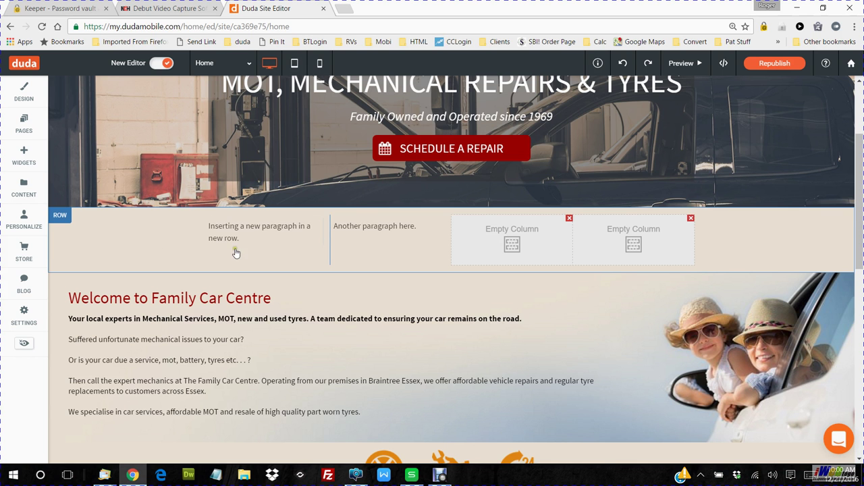
Remove the two empty columns from the paragraph row.
{"action": "left_click", "coordinate": [691, 219]}
{"action": "left_click", "coordinate": [570, 218]}
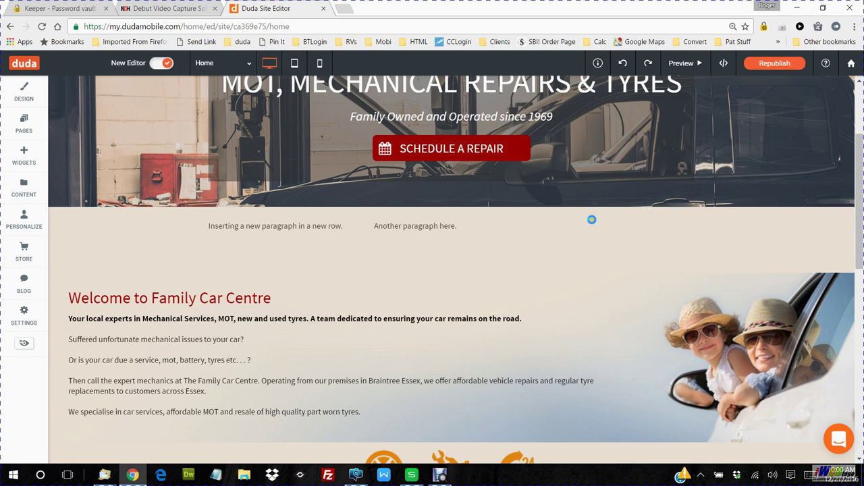
{"action": "scroll", "coordinate": [574, 225], "scroll_direction": "up", "scroll_amount": 2}
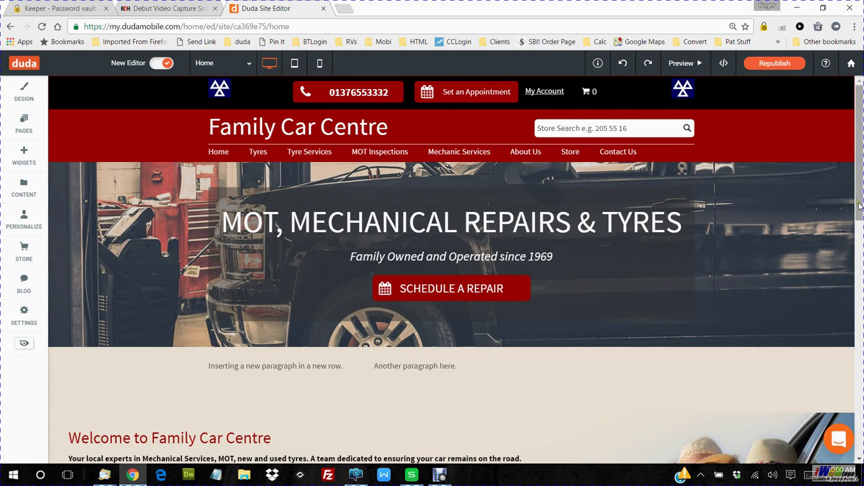
{"action": "scroll", "coordinate": [709, 319], "scroll_direction": "down", "scroll_amount": 2}
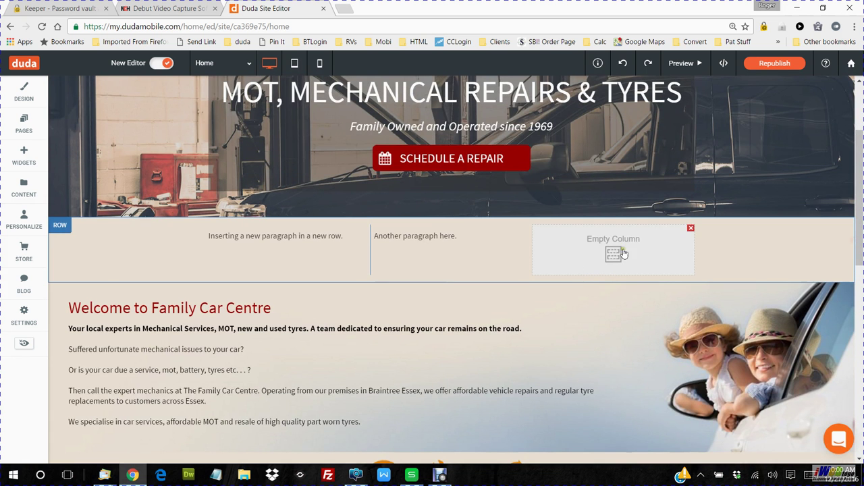
{"action": "left_click", "coordinate": [691, 228]}
Delete the row containing the two test paragraphs.
{"action": "scroll", "coordinate": [94, 242], "scroll_direction": "up", "scroll_amount": 2}
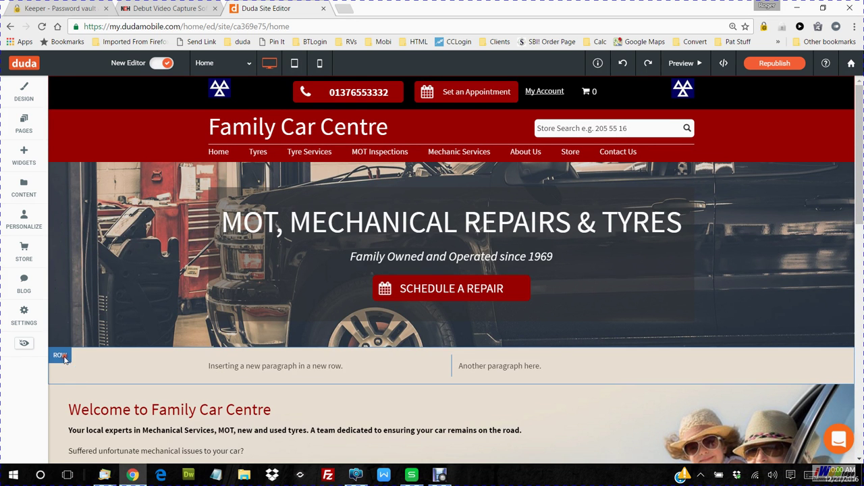
{"action": "left_click", "coordinate": [61, 355]}
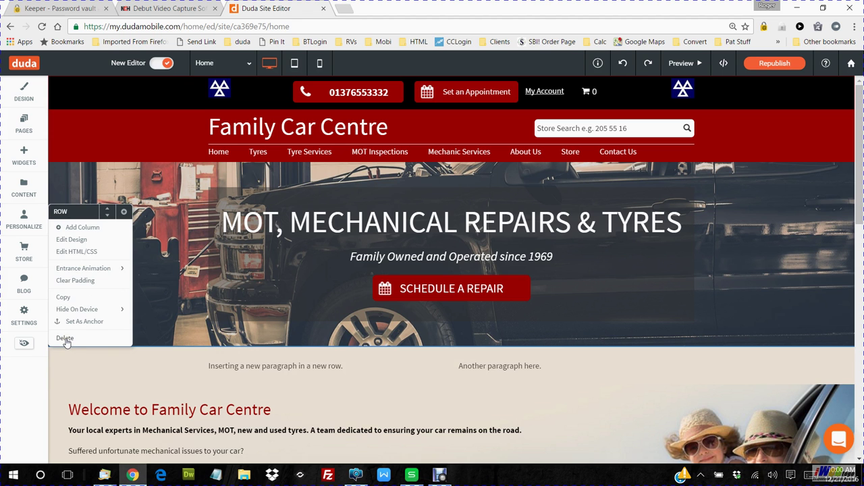
{"action": "left_click", "coordinate": [65, 339]}
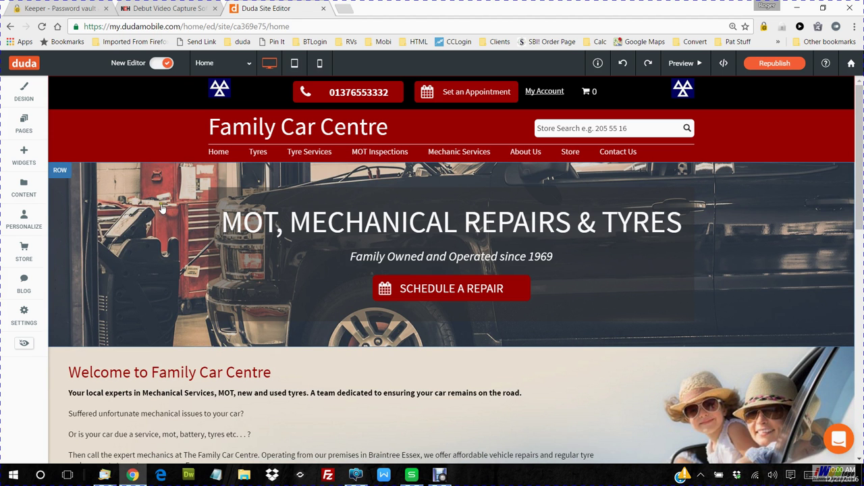
Look over the frequently used widgets and open the "Welcome to Family Car Centre" heading for text editing.
{"action": "left_click", "coordinate": [24, 158]}
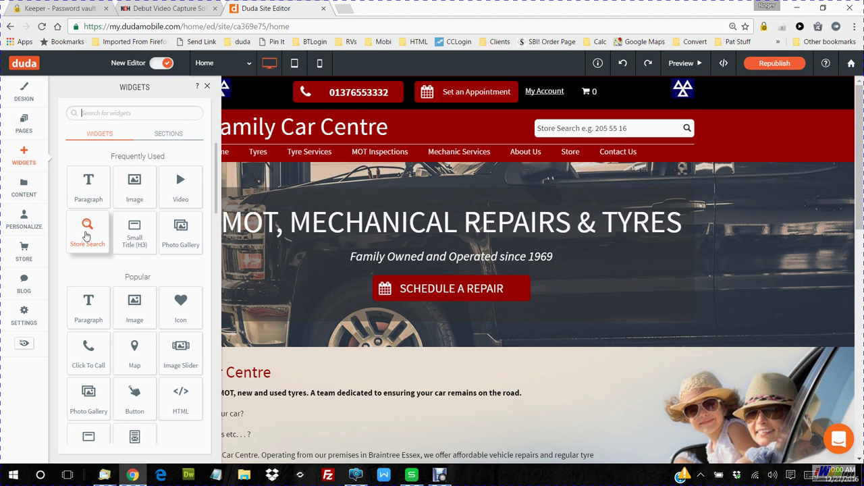
{"action": "left_click", "coordinate": [588, 135]}
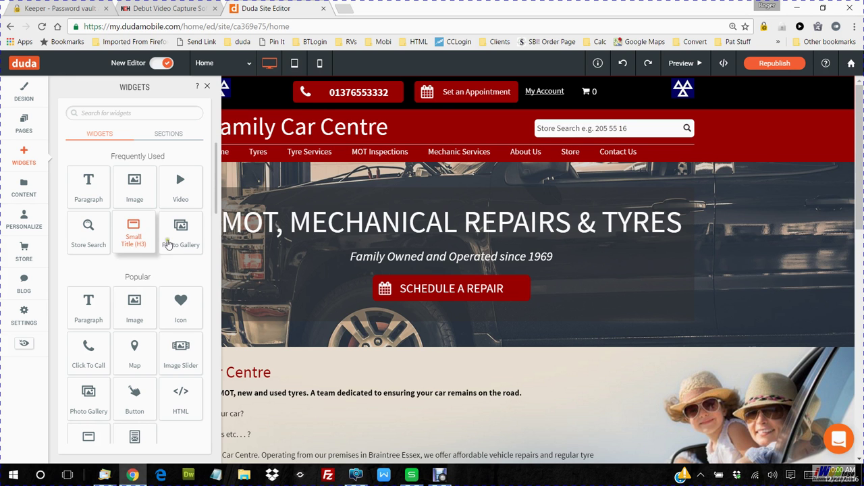
{"action": "left_click", "coordinate": [268, 375]}
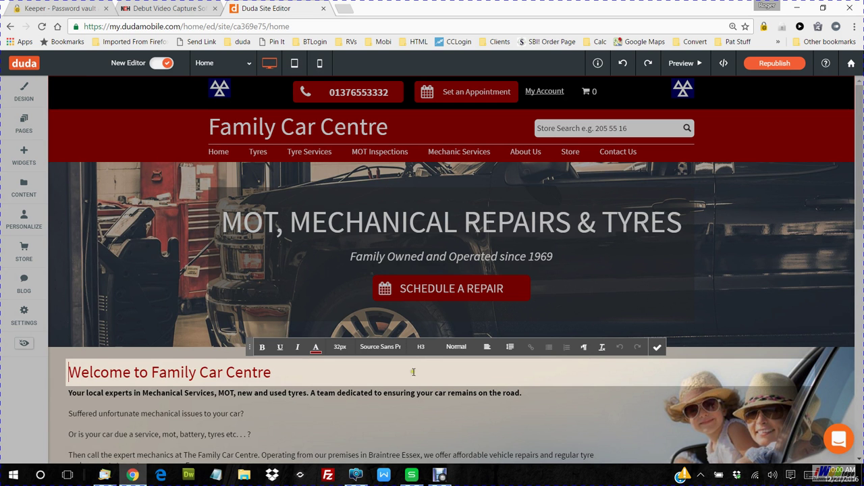
Finish the heading's text editing and add an HTML widget between the hero banner and the "Welcome to Family Car Centre" heading.
{"action": "left_click", "coordinate": [657, 348]}
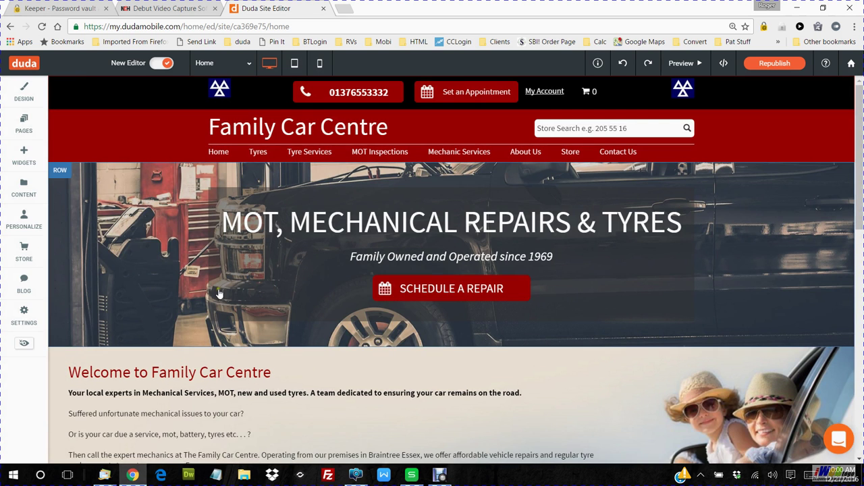
{"action": "left_click", "coordinate": [21, 154]}
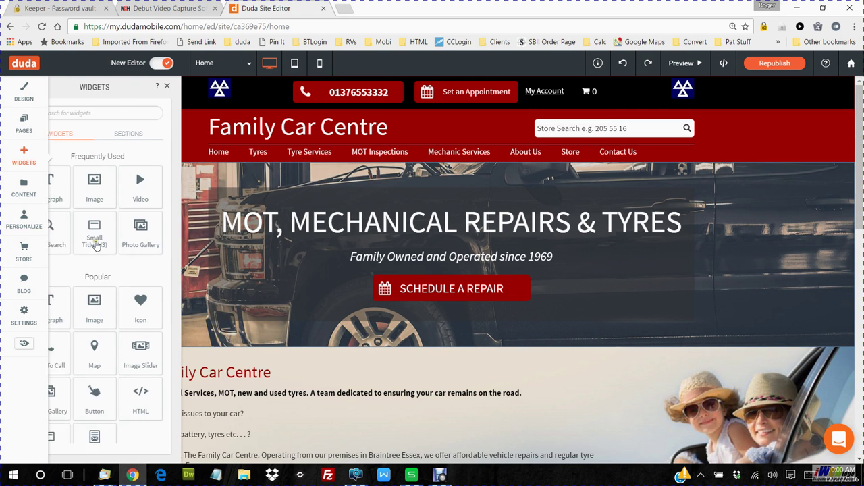
{"action": "scroll", "coordinate": [217, 220], "scroll_direction": "down", "scroll_amount": 1}
{"action": "scroll", "coordinate": [216, 222], "scroll_direction": "down", "scroll_amount": 2}
{"action": "scroll", "coordinate": [214, 222], "scroll_direction": "up", "scroll_amount": 4}
{"action": "scroll", "coordinate": [212, 221], "scroll_direction": "down", "scroll_amount": 2}
{"action": "scroll", "coordinate": [213, 221], "scroll_direction": "down", "scroll_amount": 1}
{"action": "scroll", "coordinate": [215, 231], "scroll_direction": "down", "scroll_amount": 1}
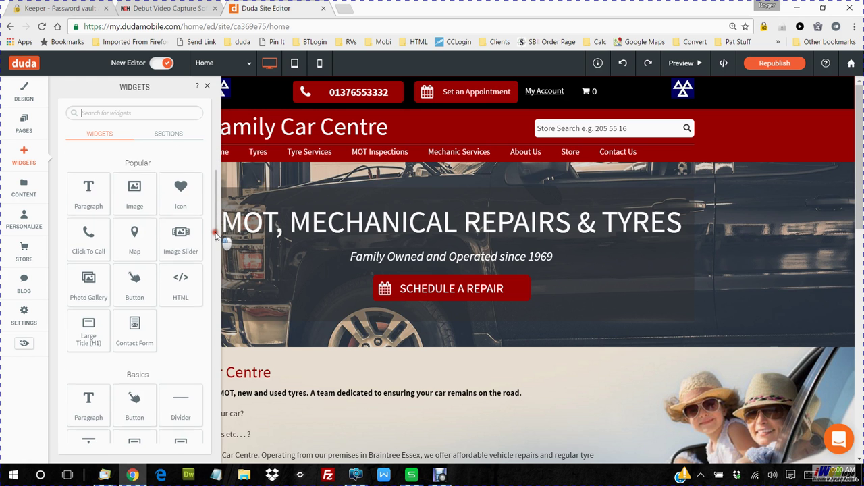
{"action": "left_click_drag", "start_coordinate": [216, 234], "coordinate": [218, 248]}
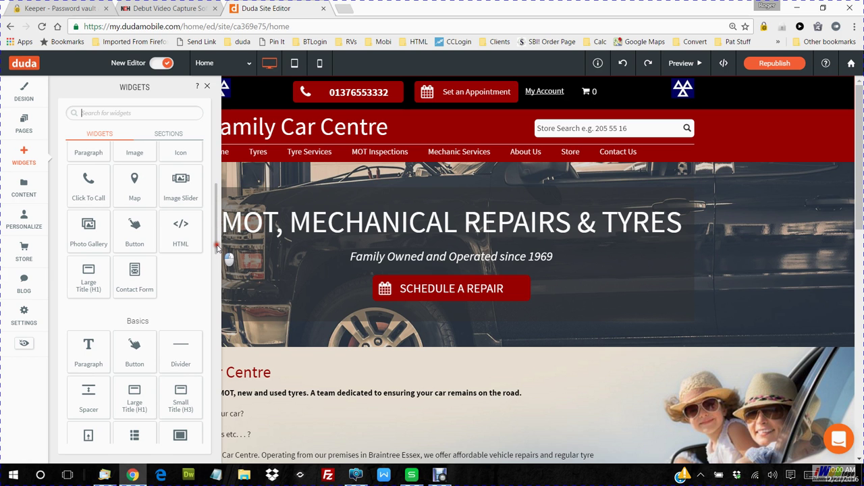
{"action": "left_click_drag", "start_coordinate": [217, 248], "coordinate": [220, 265]}
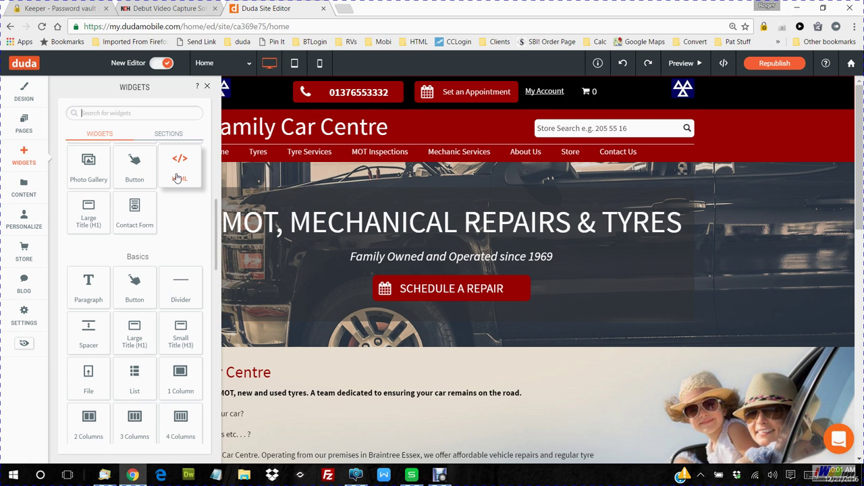
{"action": "left_click_drag", "start_coordinate": [180, 174], "coordinate": [391, 375]}
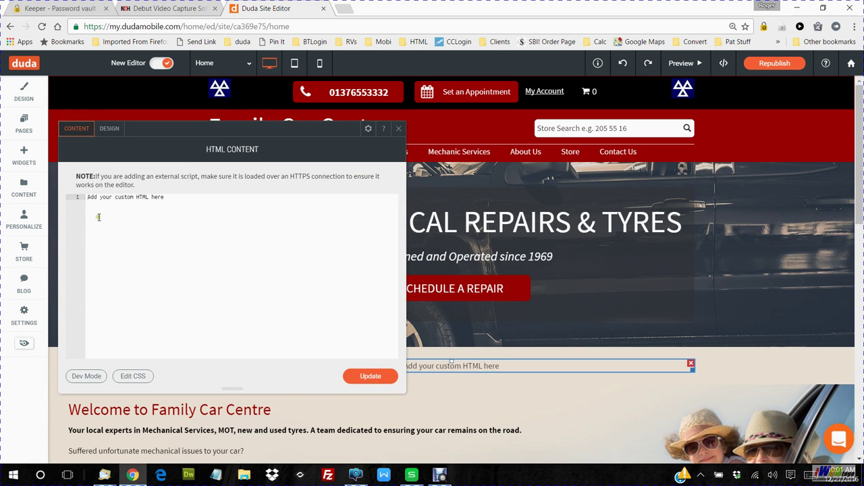
Replace the HTML widget's placeholder code with <hr> and update the widget.
{"action": "left_click_drag", "start_coordinate": [179, 200], "coordinate": [60, 215]}
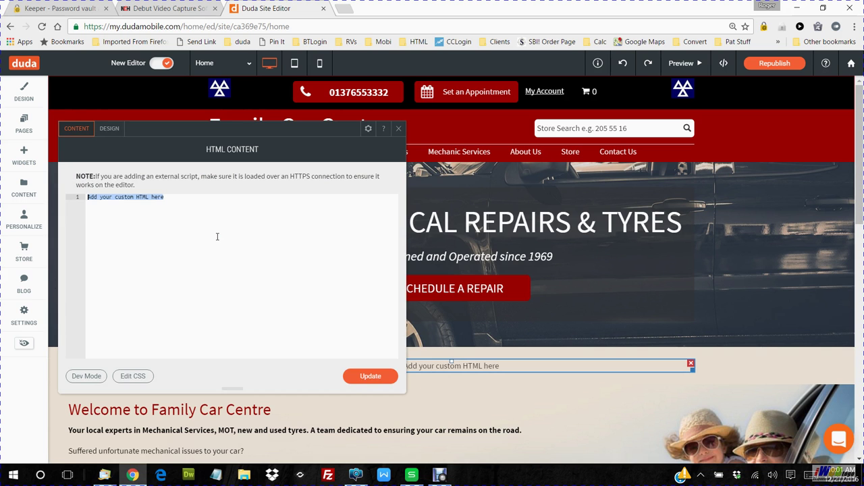
{"action": "type", "text": "<hr>"}
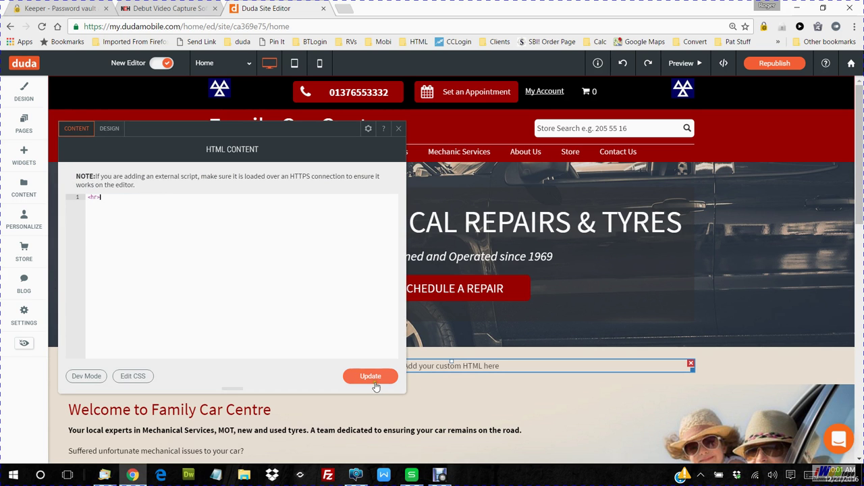
{"action": "left_click", "coordinate": [378, 377]}
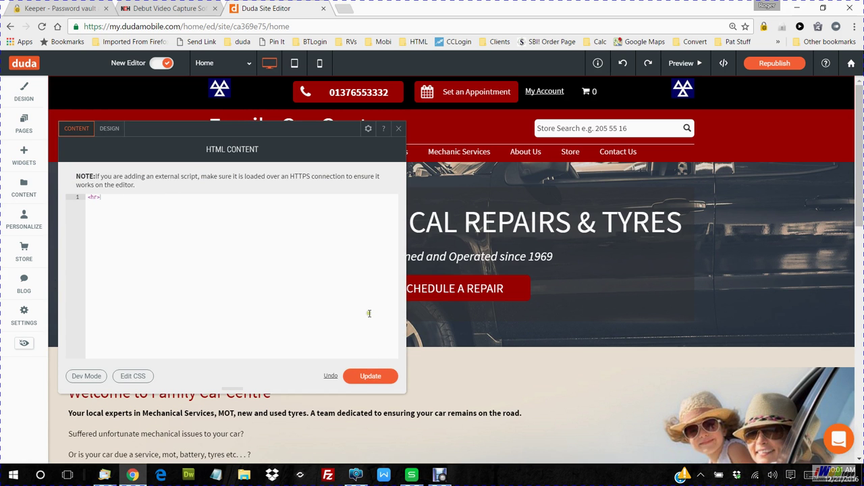
{"action": "left_click", "coordinate": [398, 128]}
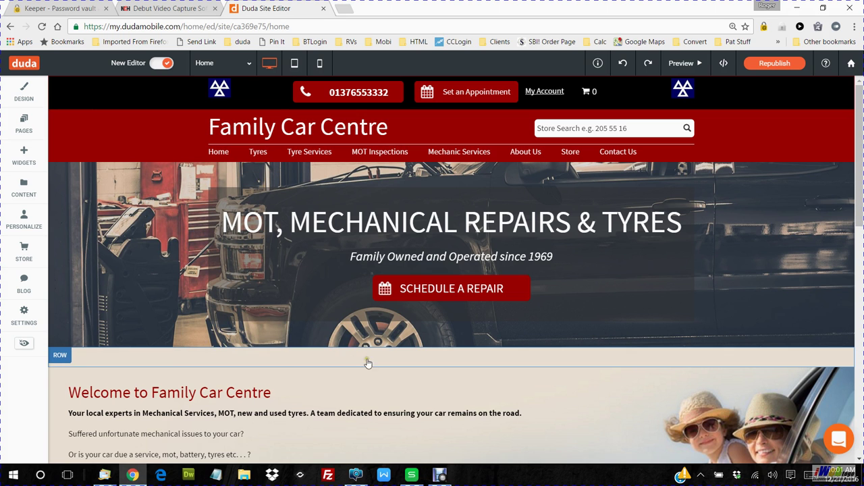
Set the background color of the column holding the HTML widget to the recent red #c7382a.
{"action": "left_click", "coordinate": [190, 363]}
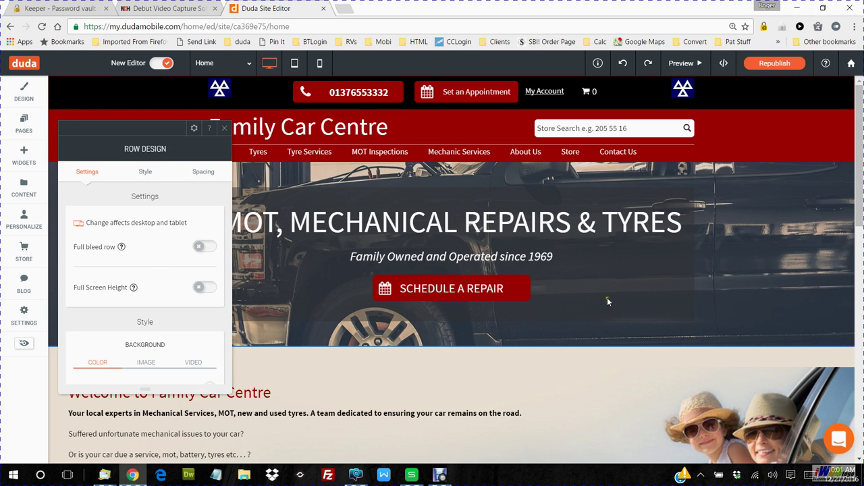
{"action": "left_click", "coordinate": [225, 128]}
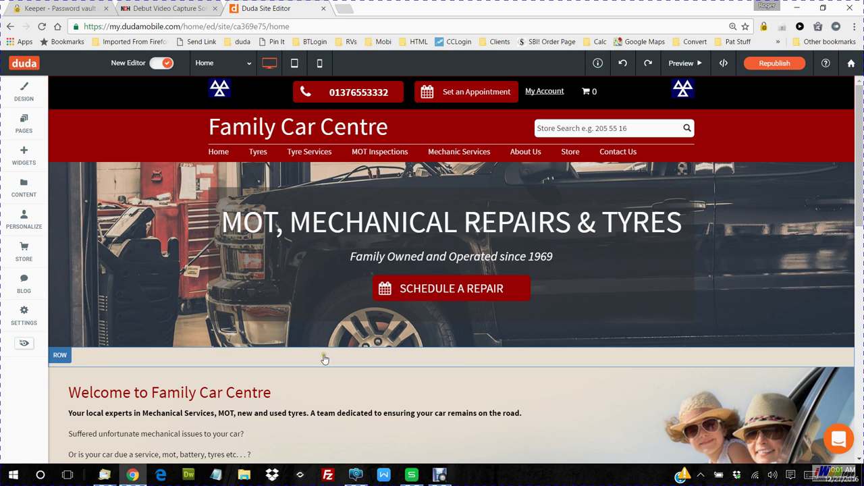
{"action": "left_click", "coordinate": [406, 360]}
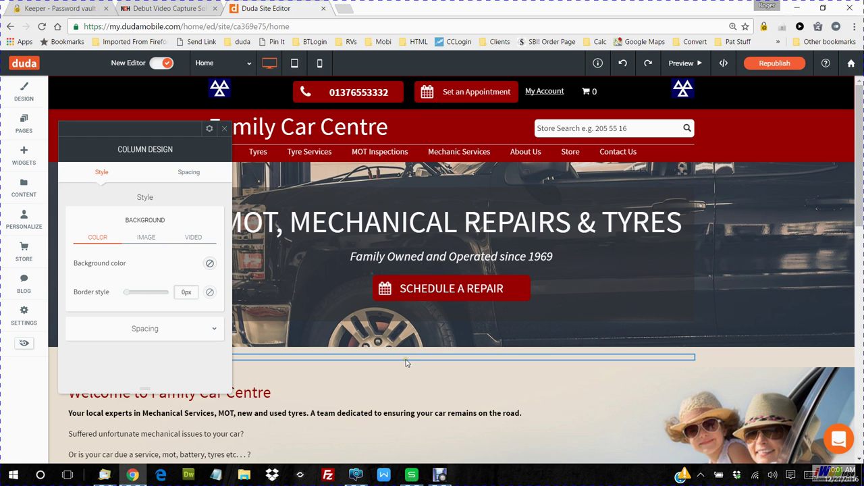
{"action": "left_click", "coordinate": [209, 265]}
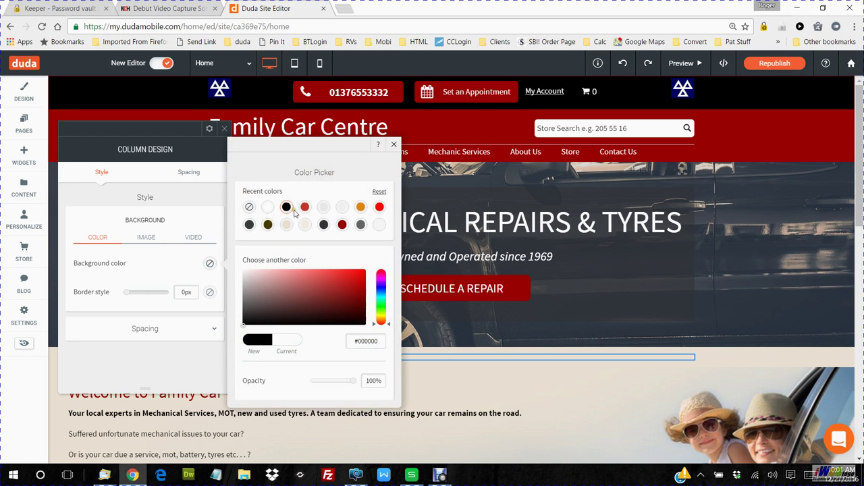
{"action": "left_click", "coordinate": [305, 207]}
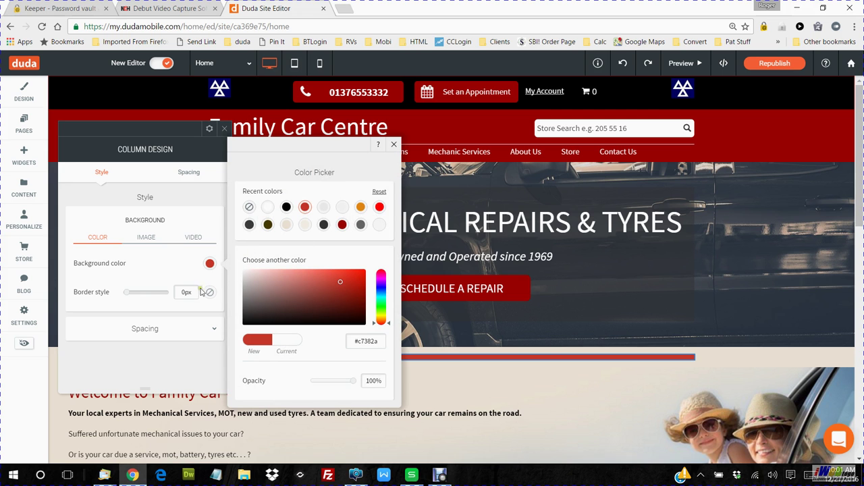
{"action": "left_click", "coordinate": [394, 144]}
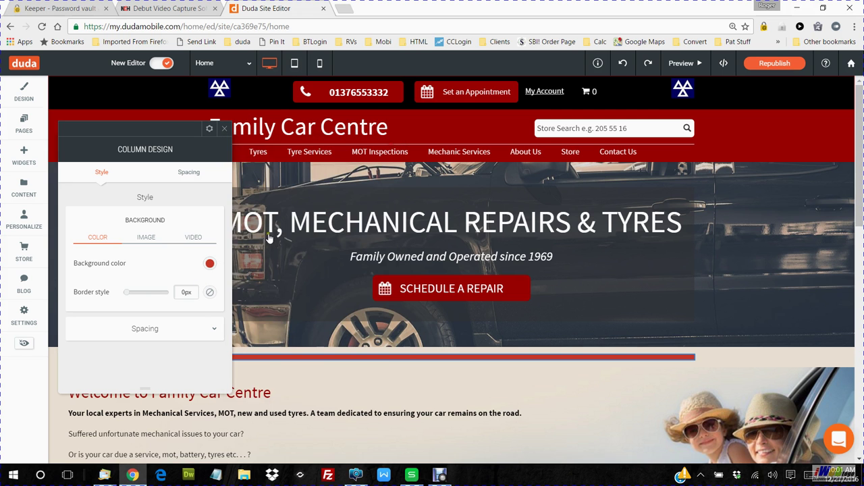
Set the red column's top and bottom inner padding to 10px each.
{"action": "left_click", "coordinate": [214, 332]}
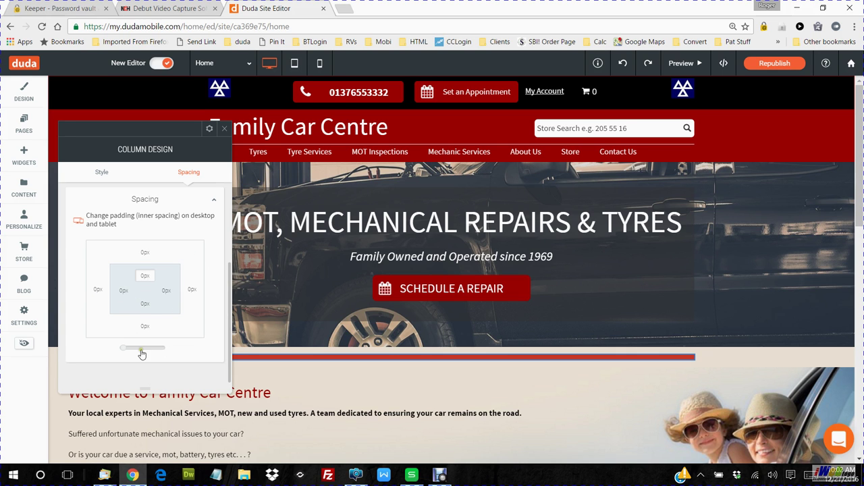
{"action": "left_click", "coordinate": [143, 276]}
{"action": "left_click", "coordinate": [191, 379]}
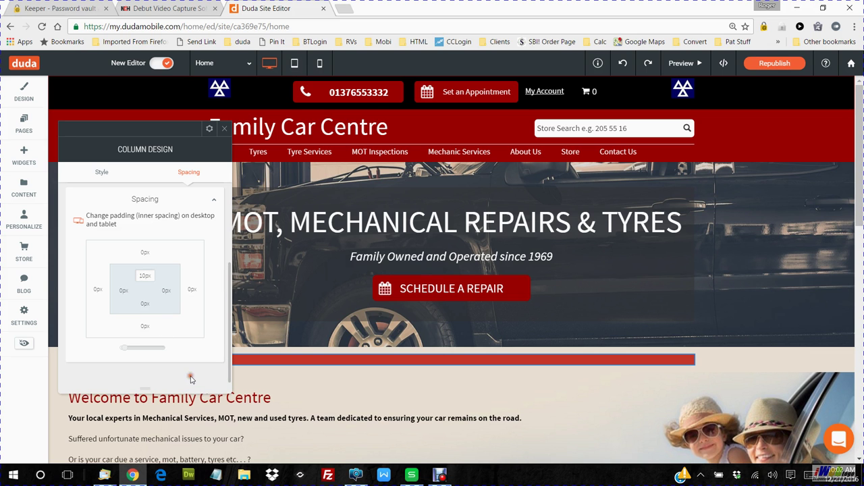
{"action": "left_click", "coordinate": [143, 305]}
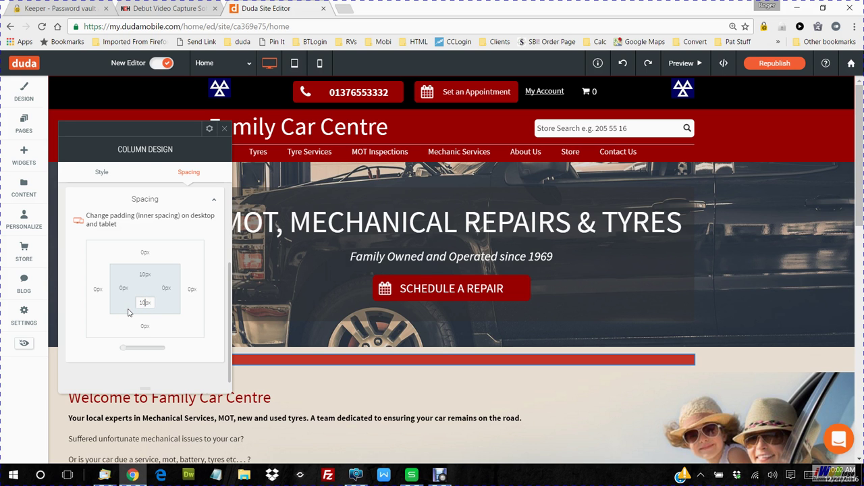
{"action": "left_click", "coordinate": [172, 372]}
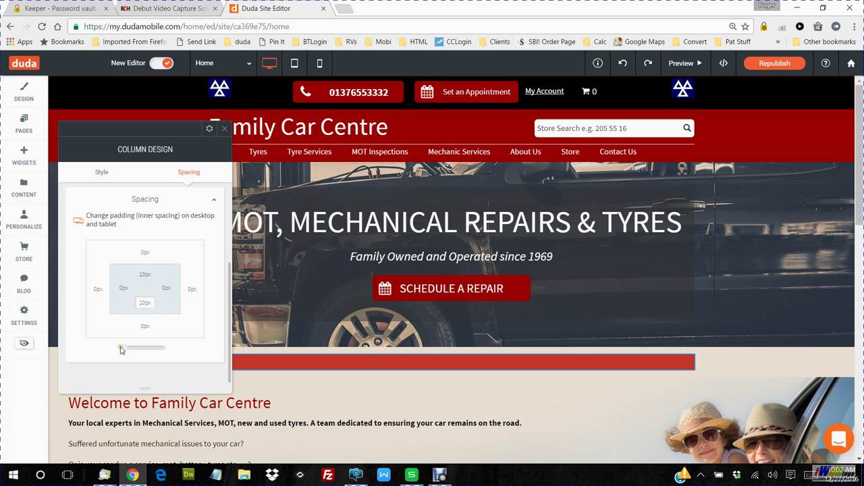
Set the red column's top outer margin to 50px and close its design settings.
{"action": "left_click", "coordinate": [140, 254]}
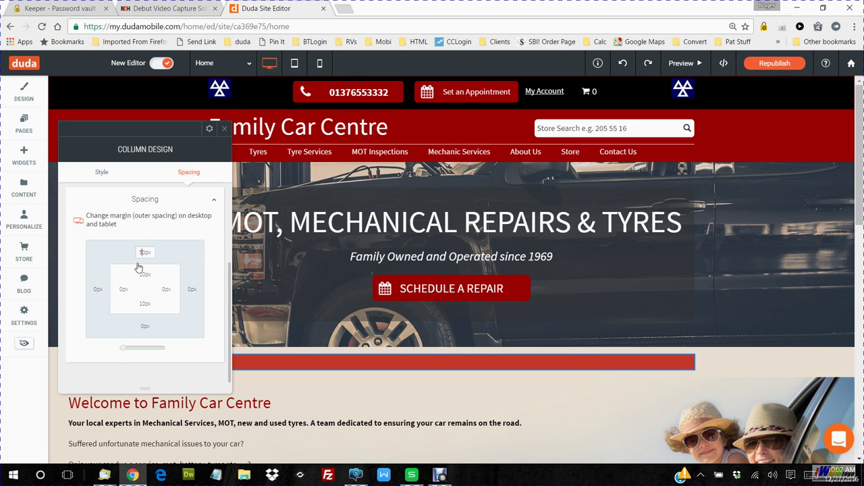
{"action": "left_click", "coordinate": [191, 381]}
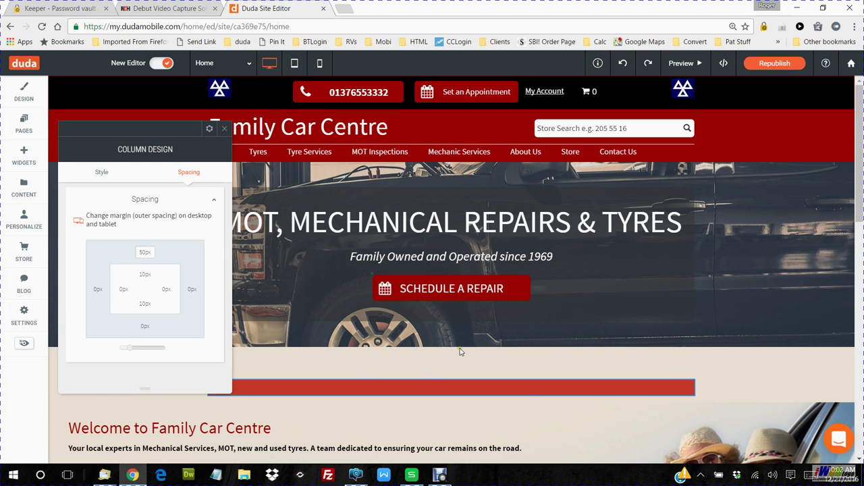
{"action": "left_click", "coordinate": [224, 128]}
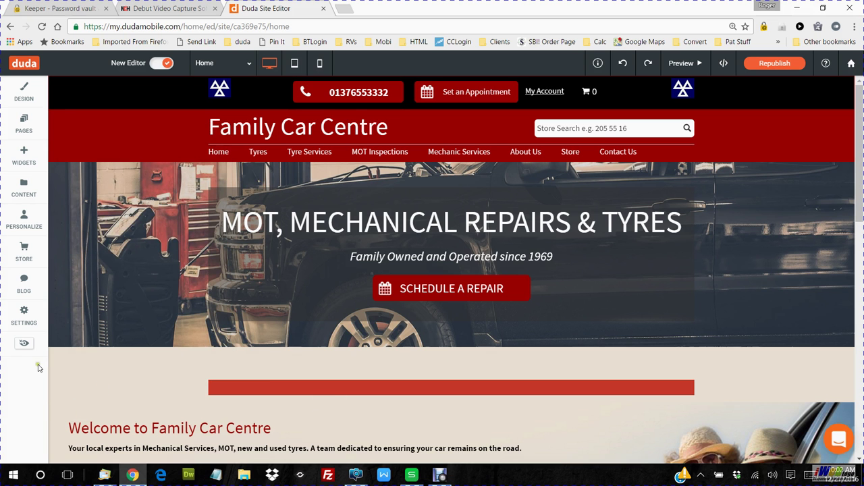
Delete the row containing the red column.
{"action": "left_click", "coordinate": [62, 357]}
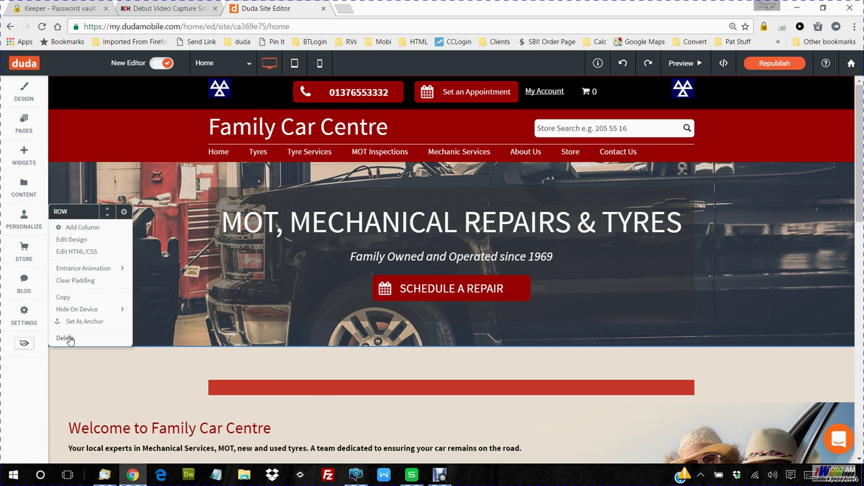
{"action": "left_click", "coordinate": [67, 338]}
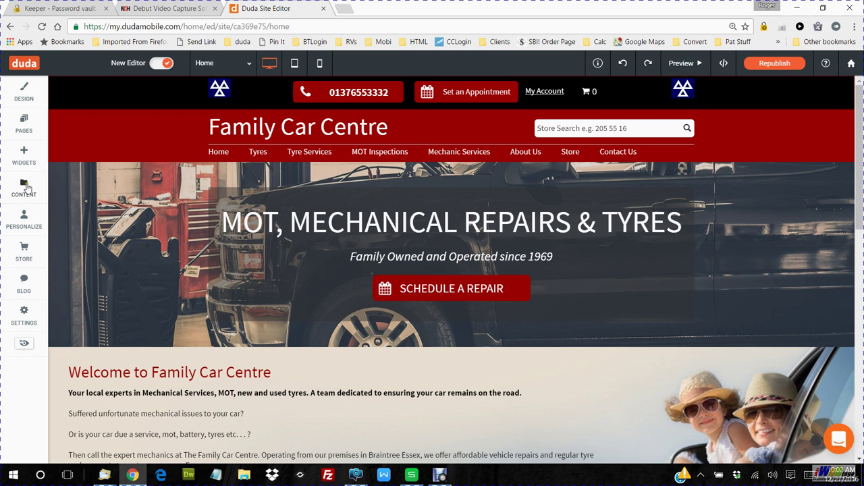
Browse the widget categories down to Store and try to add a Main Store widget above the "Welcome to Family Car Centre" heading.
{"action": "left_click", "coordinate": [31, 161]}
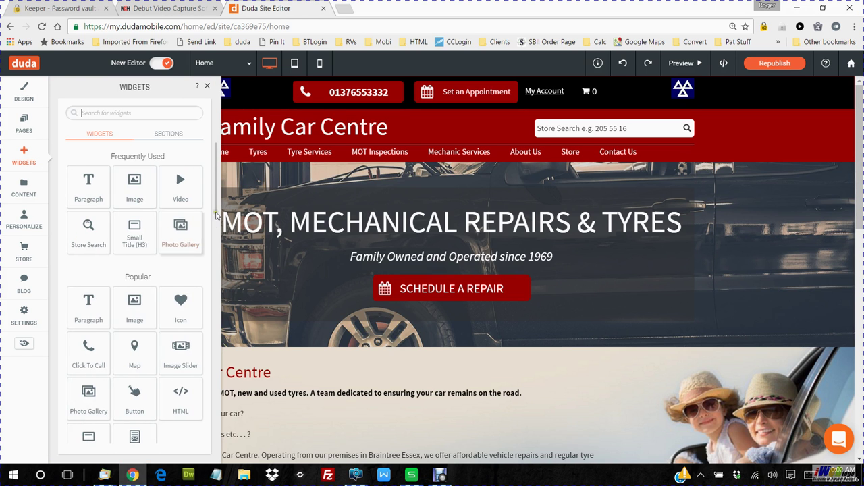
{"action": "scroll", "coordinate": [214, 228], "scroll_direction": "down", "scroll_amount": 1}
{"action": "scroll", "coordinate": [214, 228], "scroll_direction": "down", "scroll_amount": 5}
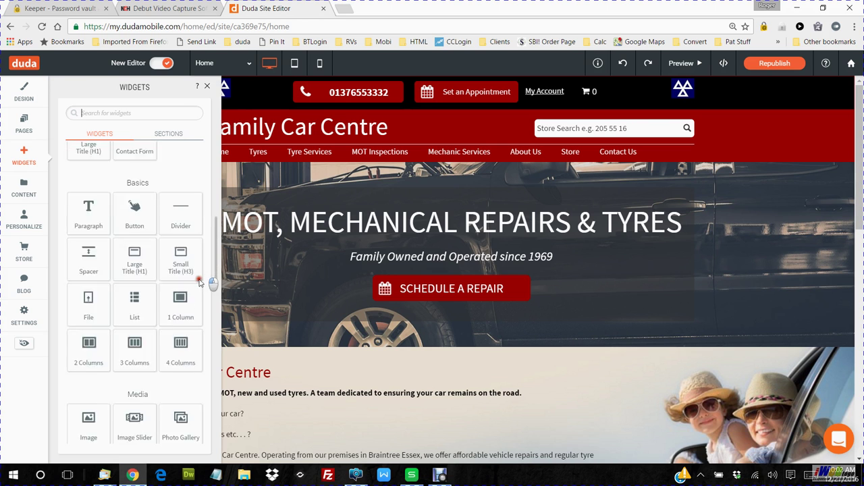
{"action": "scroll", "coordinate": [195, 307], "scroll_direction": "up", "scroll_amount": 1}
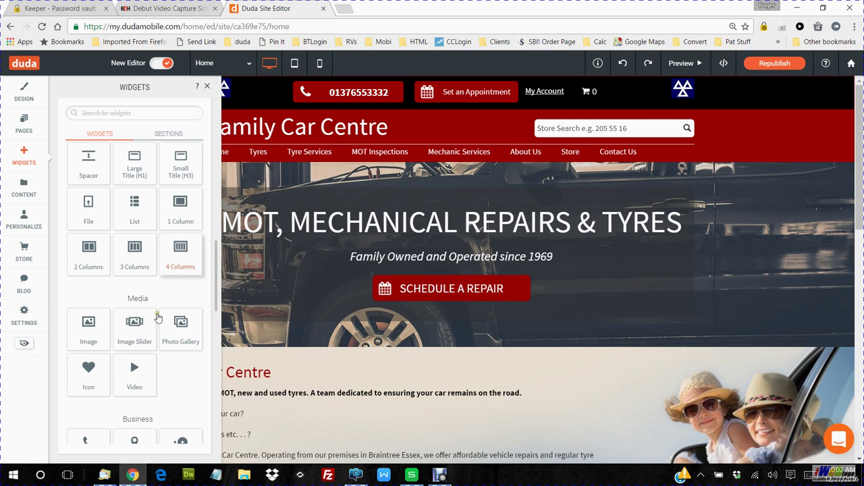
{"action": "left_click_drag", "start_coordinate": [217, 300], "coordinate": [218, 326]}
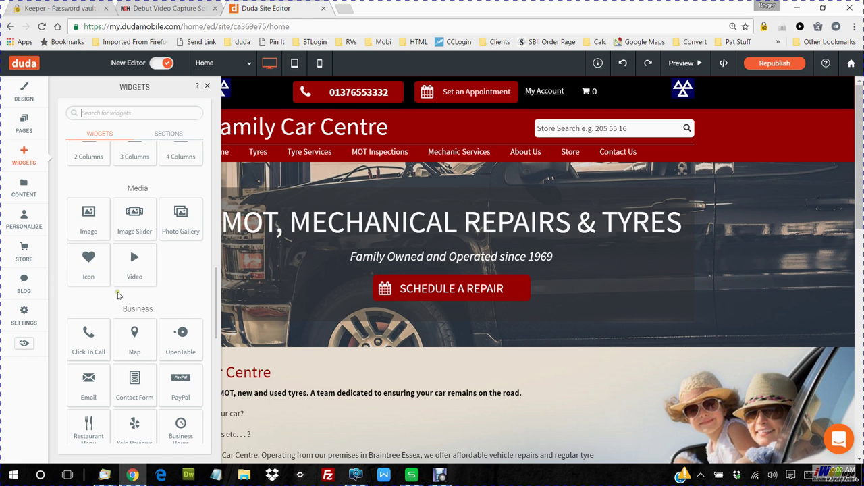
{"action": "left_click_drag", "start_coordinate": [219, 297], "coordinate": [216, 425]}
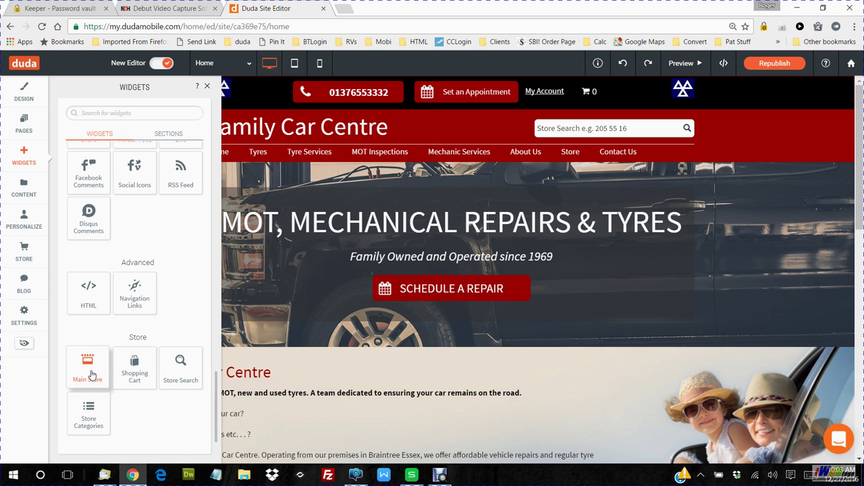
{"action": "left_click_drag", "start_coordinate": [82, 369], "coordinate": [380, 365]}
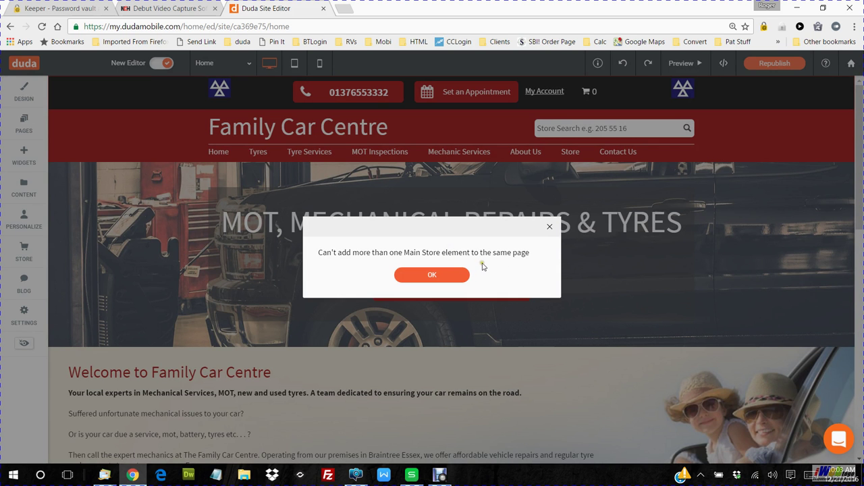
{"action": "left_click", "coordinate": [550, 227]}
{"action": "mouse_move", "coordinate": [860, 192]}
{"action": "left_mouse_down"}
{"action": "mouse_move", "coordinate": [862, 431]}
{"action": "mouse_move", "coordinate": [862, 192]}
{"action": "left_mouse_up"}
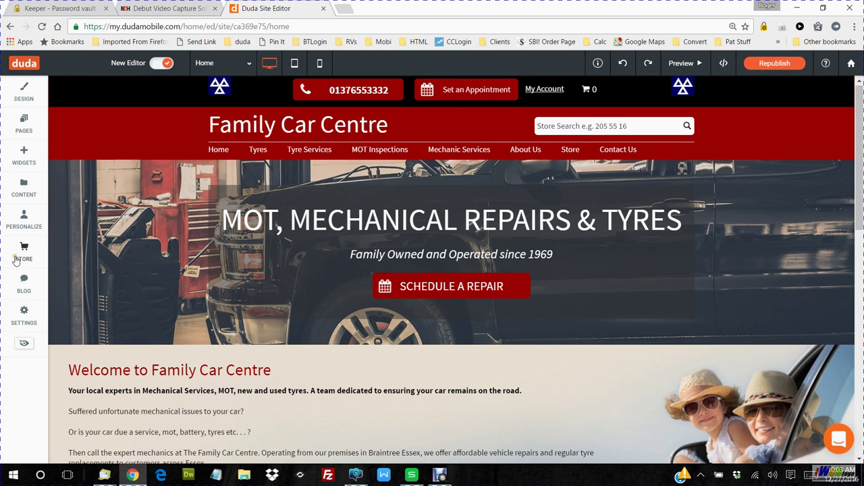
Look over the Store widgets at the end of the widget library and close it.
{"action": "left_click", "coordinate": [23, 156]}
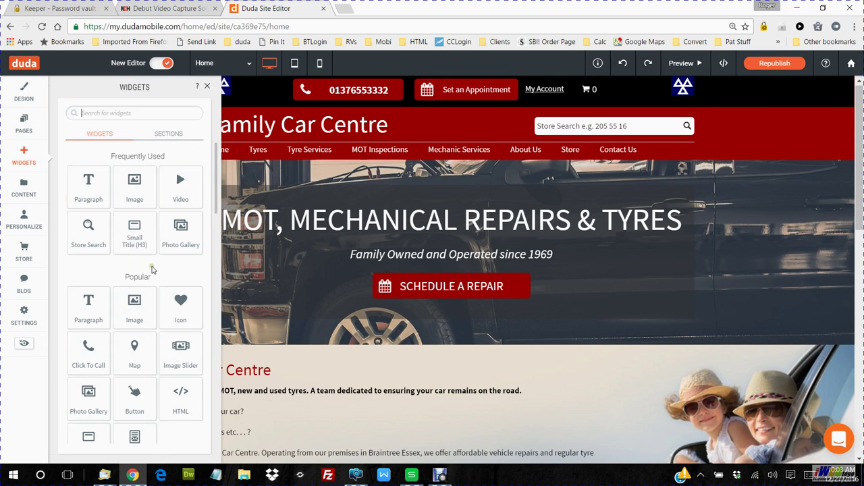
{"action": "scroll", "coordinate": [130, 256], "scroll_direction": "down", "scroll_amount": 10}
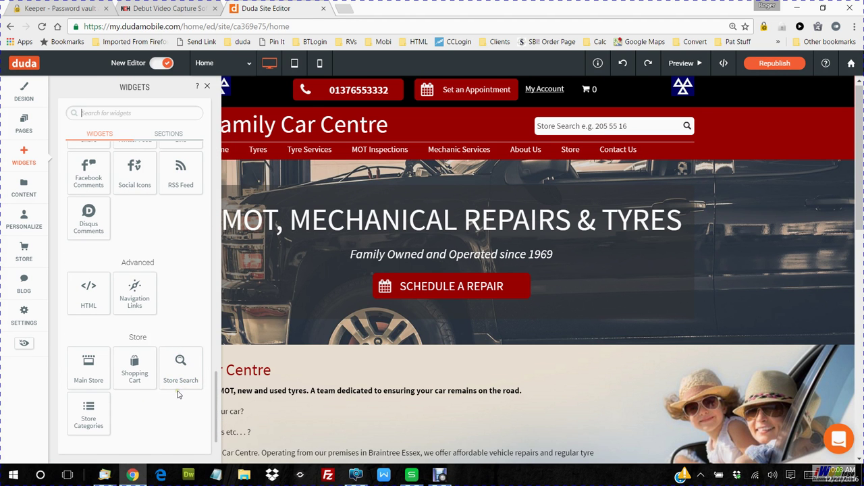
{"action": "left_click", "coordinate": [209, 88]}
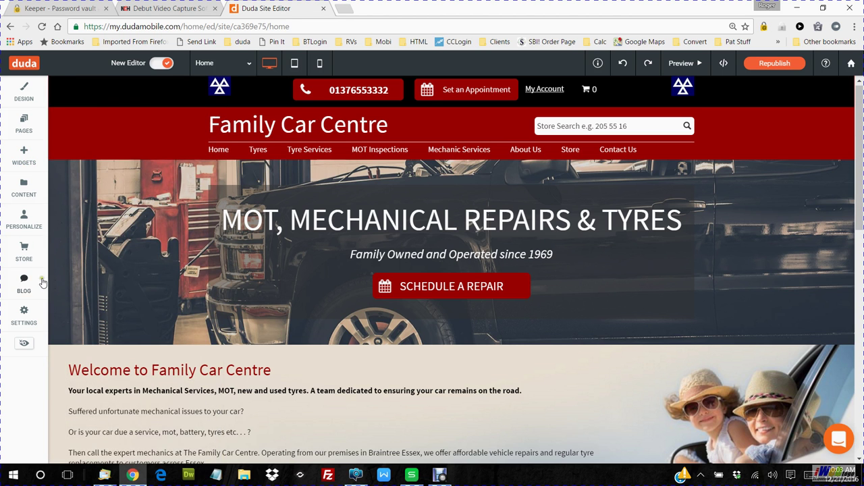
Look over the website personalization rules and the option for adding a blog, closing each view.
{"action": "left_click", "coordinate": [24, 224]}
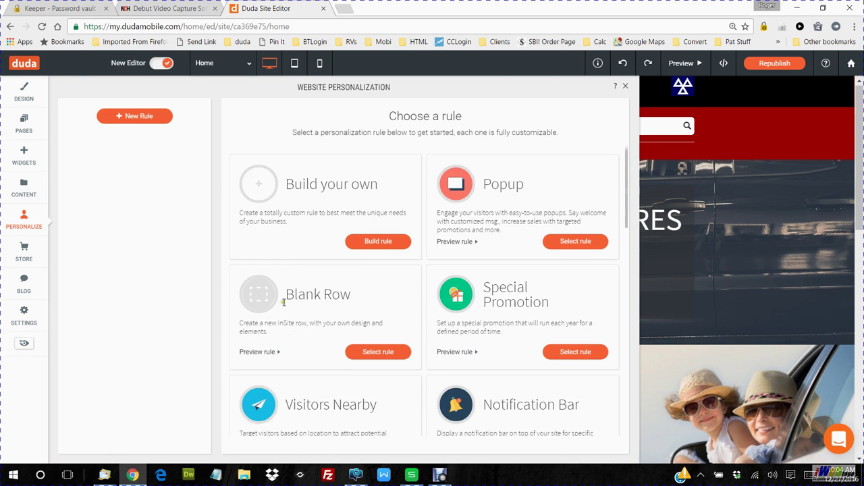
{"action": "left_click", "coordinate": [626, 86]}
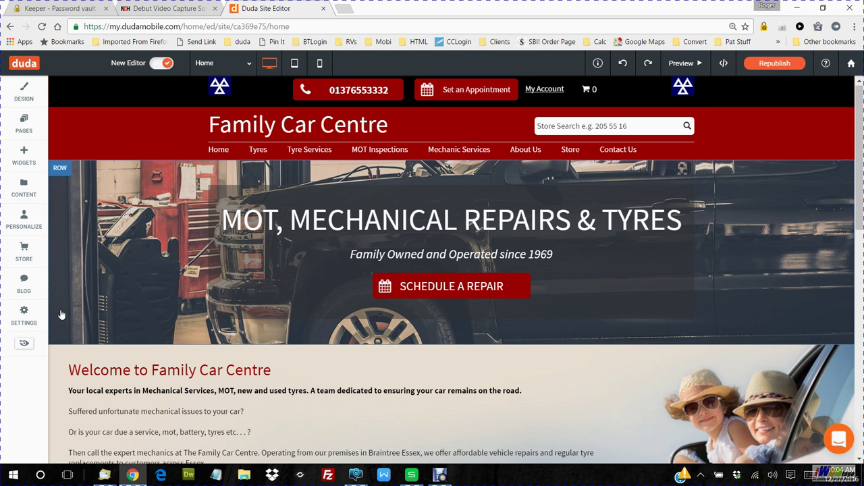
{"action": "left_click", "coordinate": [23, 282]}
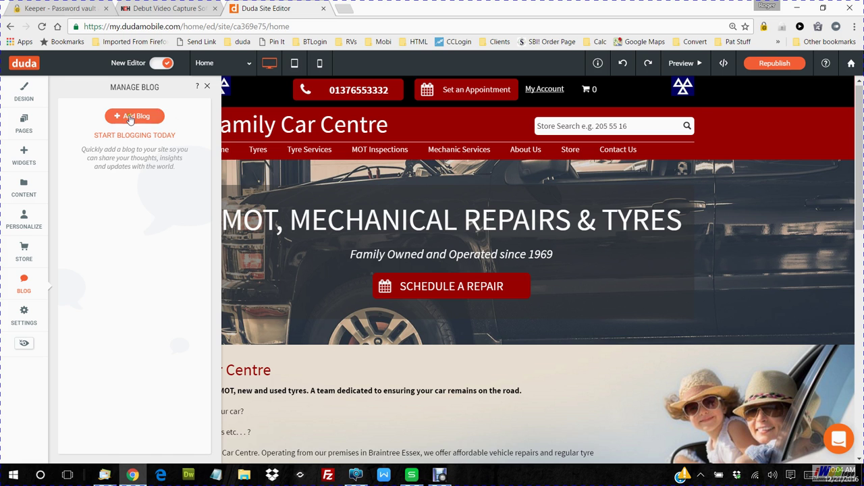
{"action": "left_click", "coordinate": [206, 89]}
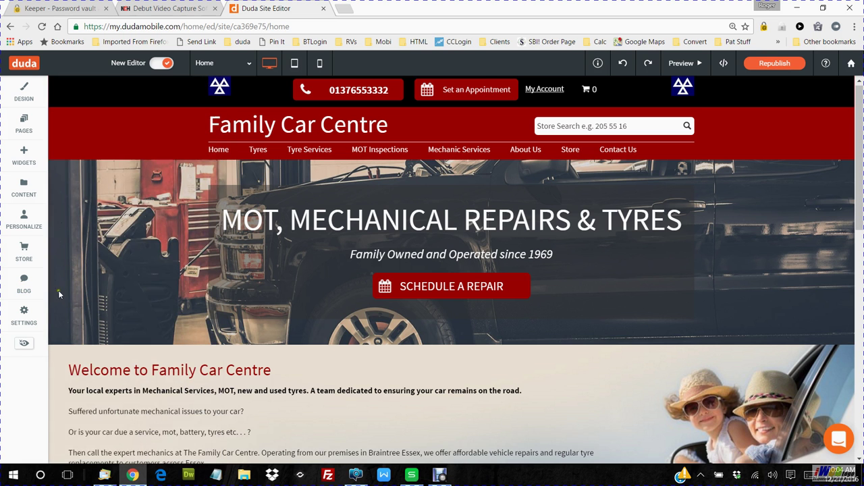
{"action": "left_click", "coordinate": [25, 313]}
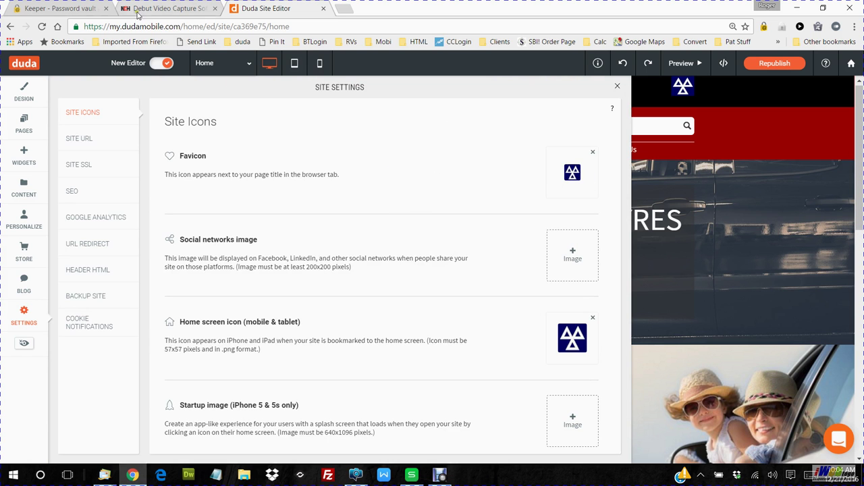
{"action": "left_click", "coordinate": [345, 8]}
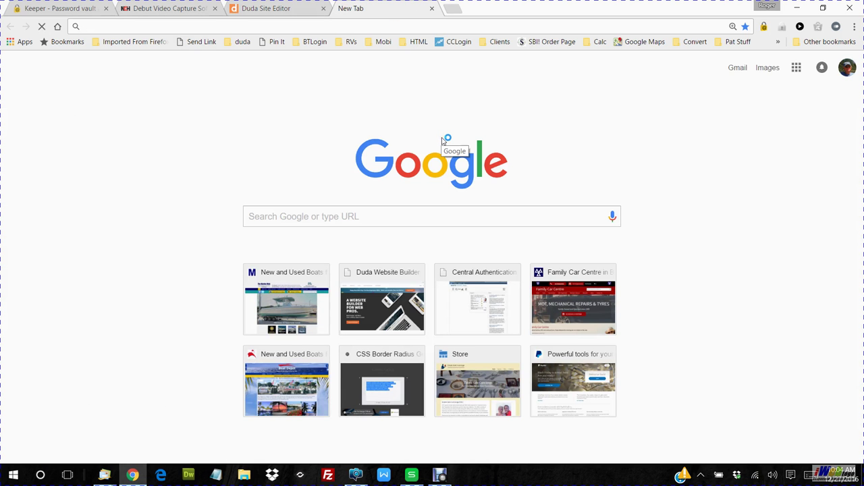
{"action": "type", "text": "fam"}
{"action": "key", "text": "Return"}
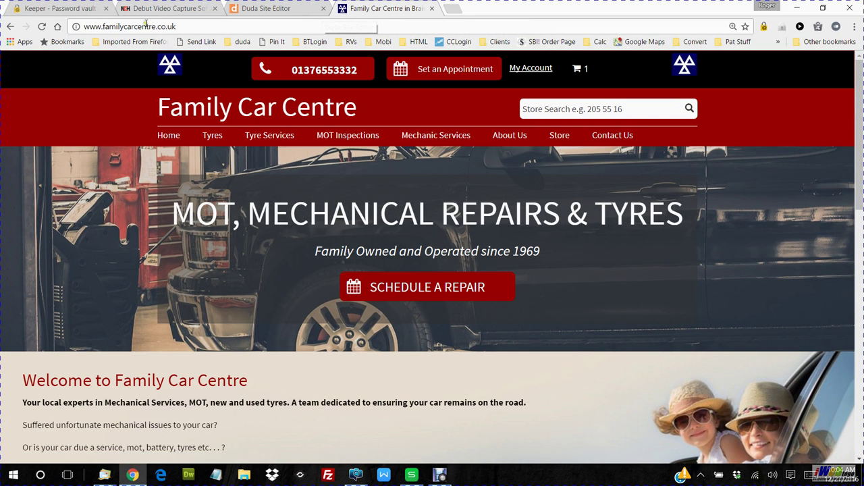
{"action": "left_click", "coordinate": [251, 8]}
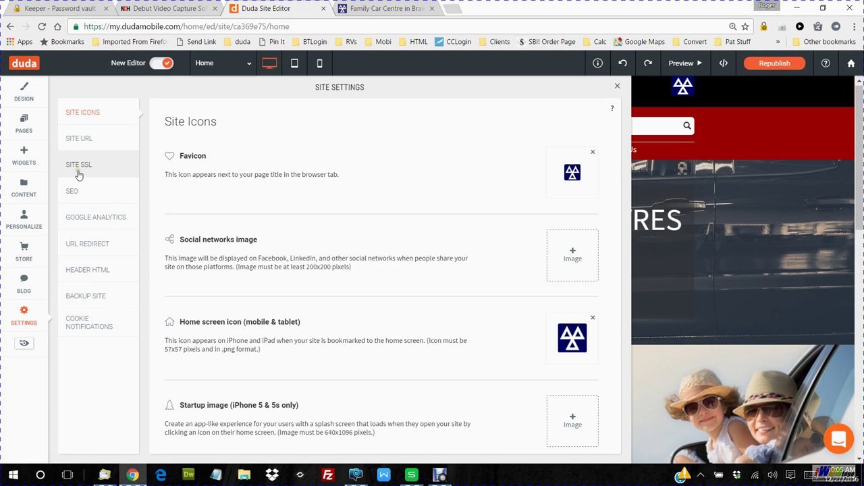
Look over the site settings sections from Site SSL to Cookie Notifications and close the settings.
{"action": "left_click", "coordinate": [100, 165]}
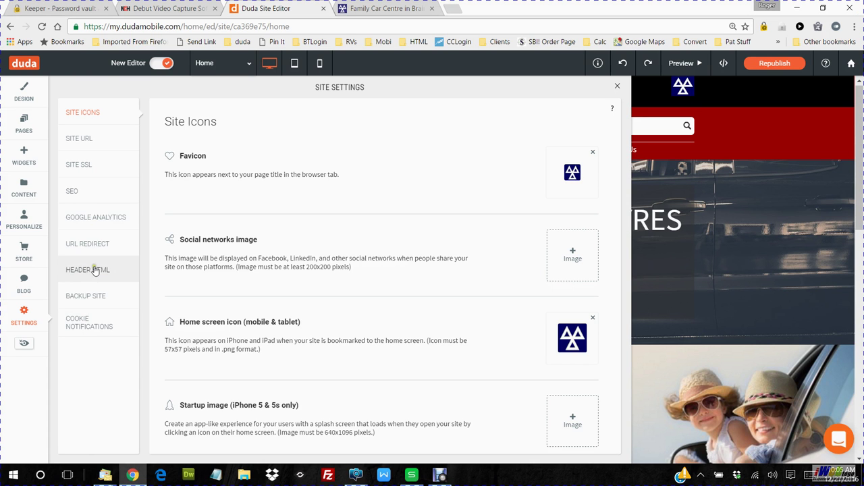
{"action": "left_click", "coordinate": [83, 336]}
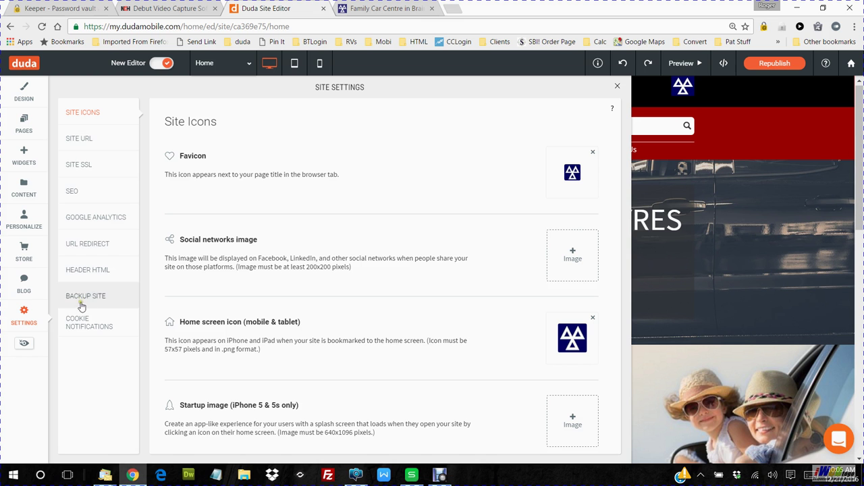
{"action": "left_click", "coordinate": [616, 87]}
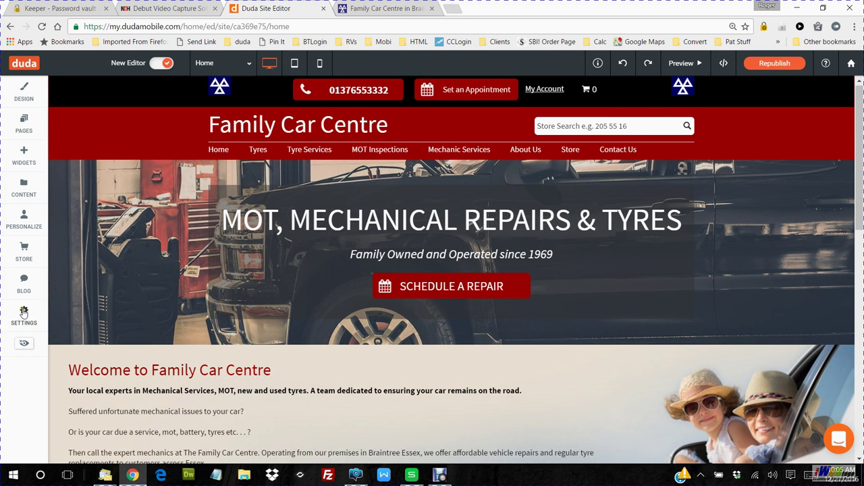
Examine the store options, including the pages offered for adding categories as subpages and the FAQs.
{"action": "left_click", "coordinate": [24, 250]}
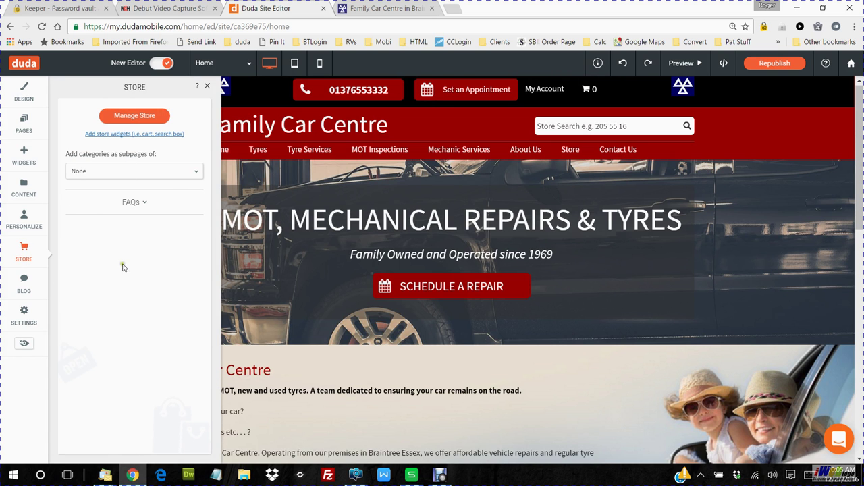
{"action": "left_click", "coordinate": [196, 173]}
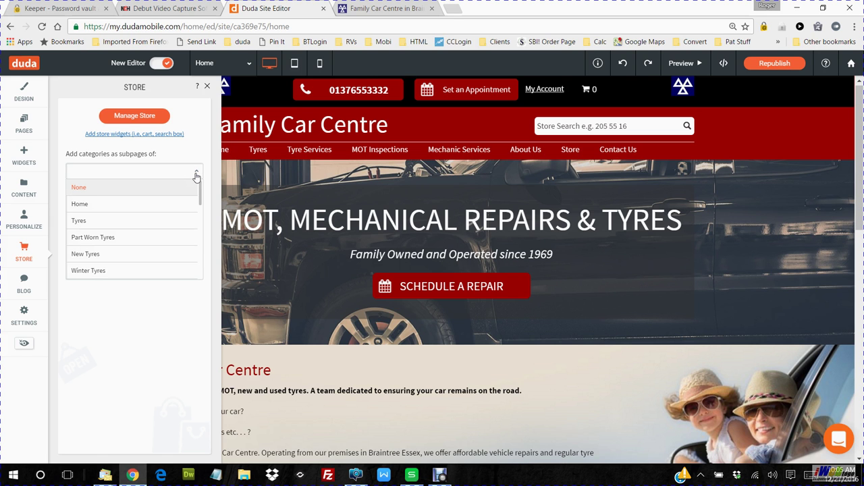
{"action": "left_click", "coordinate": [149, 316]}
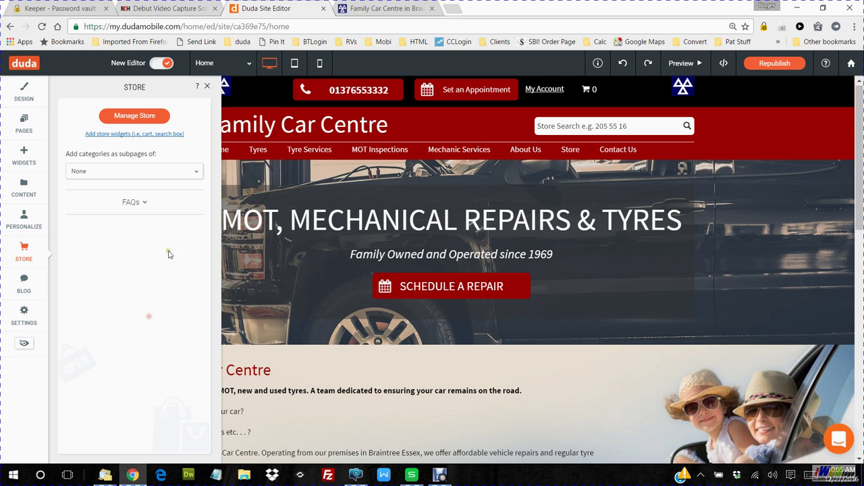
{"action": "left_click", "coordinate": [145, 202]}
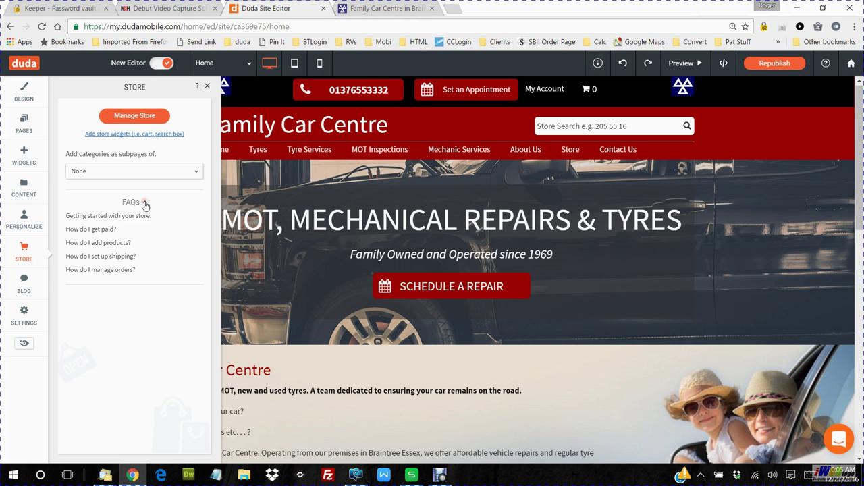
{"action": "left_click", "coordinate": [144, 202]}
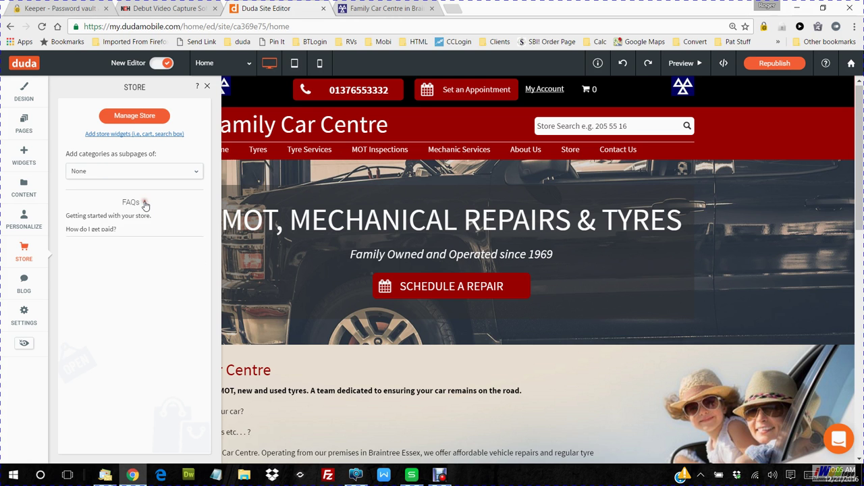
Open the store management view and look through the product catalog to the end of its second page.
{"action": "left_click", "coordinate": [147, 116]}
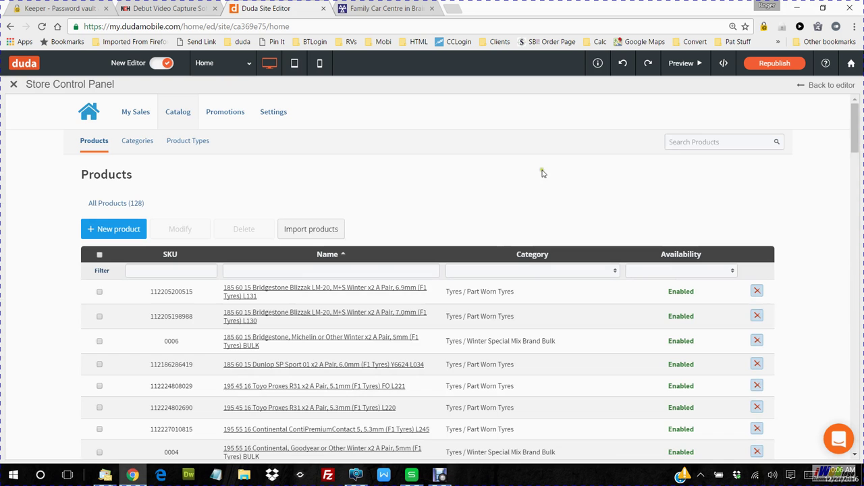
{"action": "left_click_drag", "start_coordinate": [858, 132], "coordinate": [859, 443]}
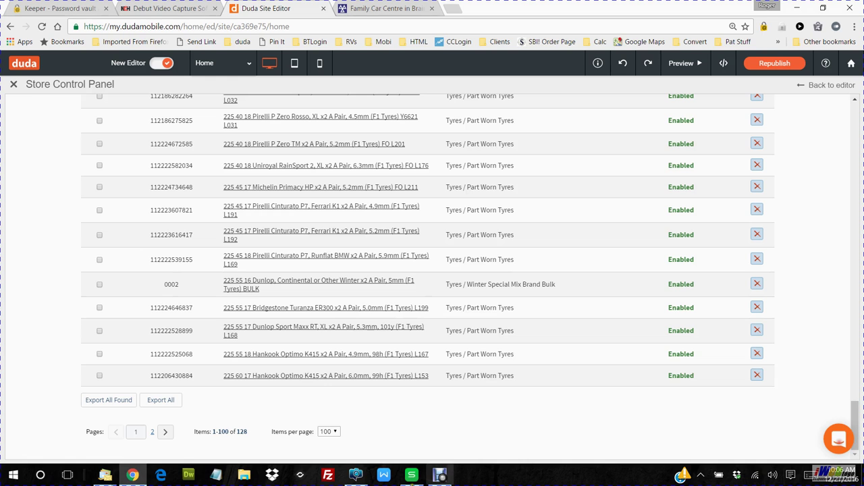
{"action": "left_click", "coordinate": [167, 432]}
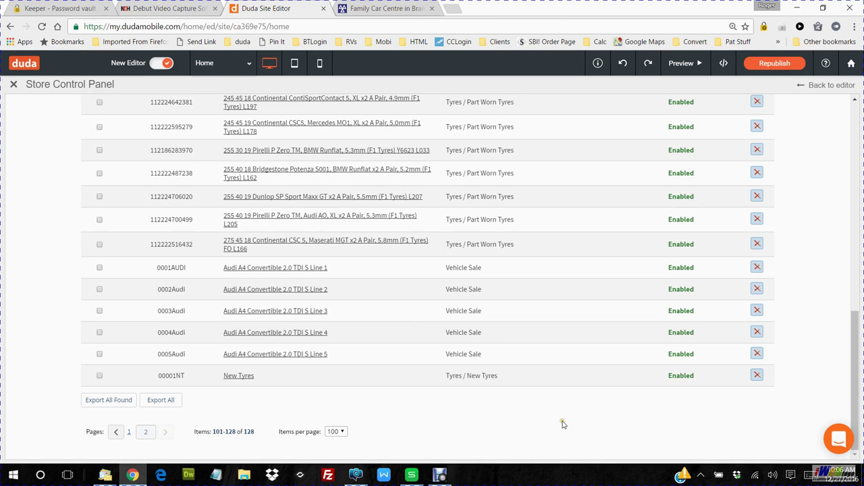
{"action": "left_click_drag", "start_coordinate": [861, 309], "coordinate": [860, 338]}
Examine the items-per-page choices and the export options below the product list, then return to its beginning.
{"action": "left_click", "coordinate": [342, 432]}
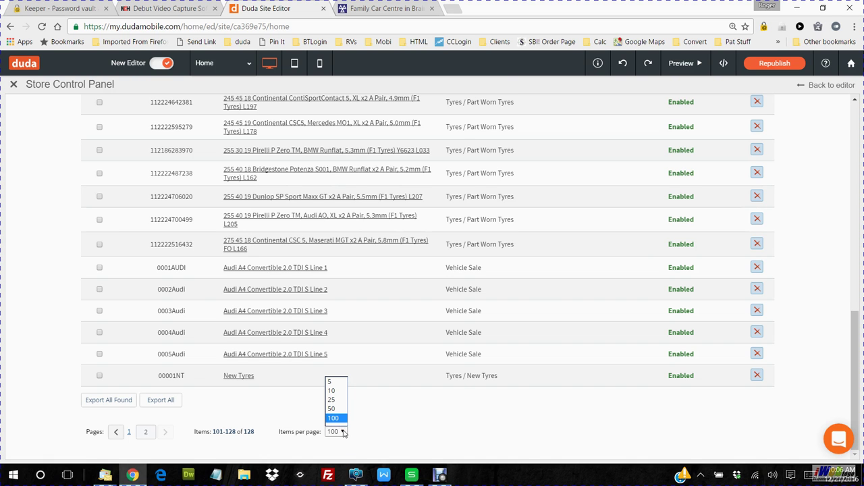
{"action": "left_click", "coordinate": [499, 396]}
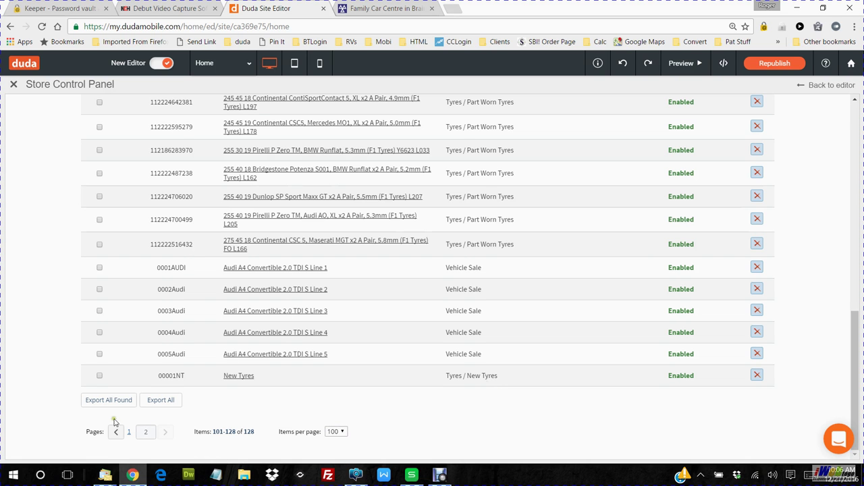
{"action": "left_click_drag", "start_coordinate": [855, 384], "coordinate": [853, 380]}
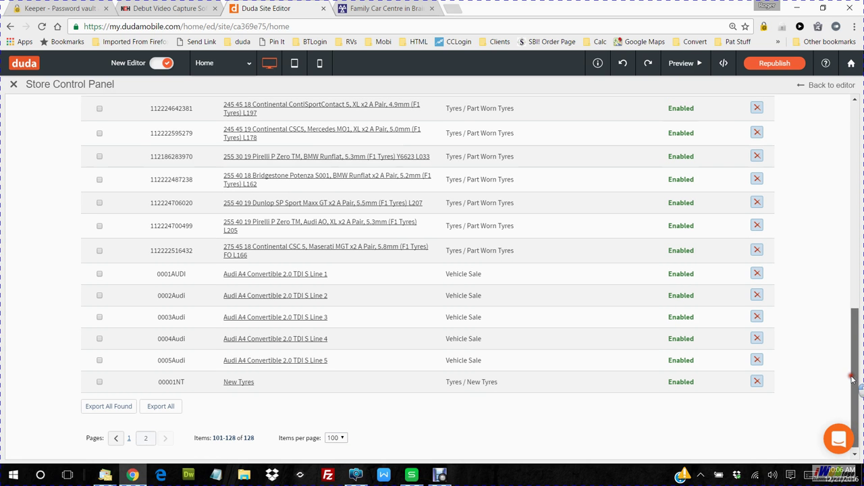
{"action": "left_click", "coordinate": [158, 407]}
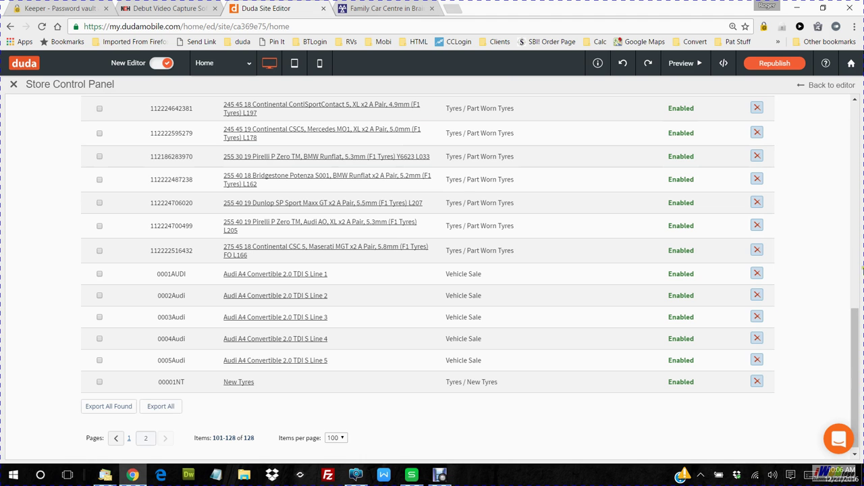
{"action": "left_click_drag", "start_coordinate": [854, 323], "coordinate": [853, 108]}
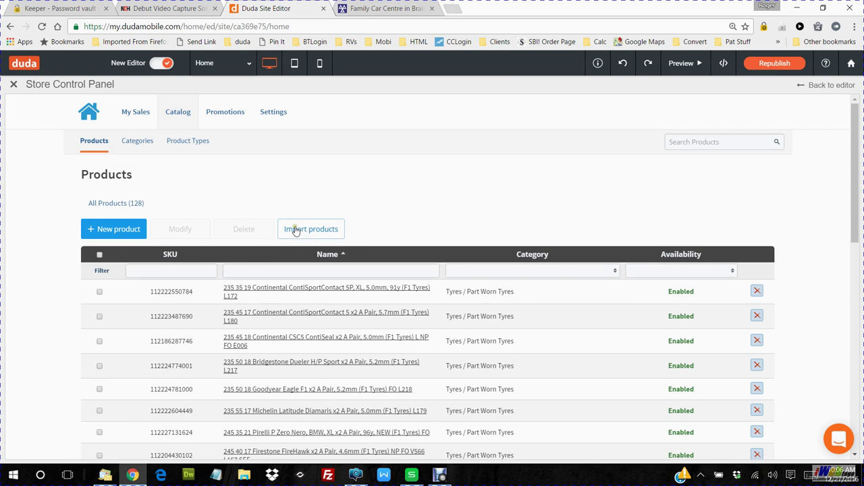
Start a CSV product import and choose duda_listings_122116.csv from the store folder inside 0 Family Car Centre.
{"action": "left_click", "coordinate": [294, 232]}
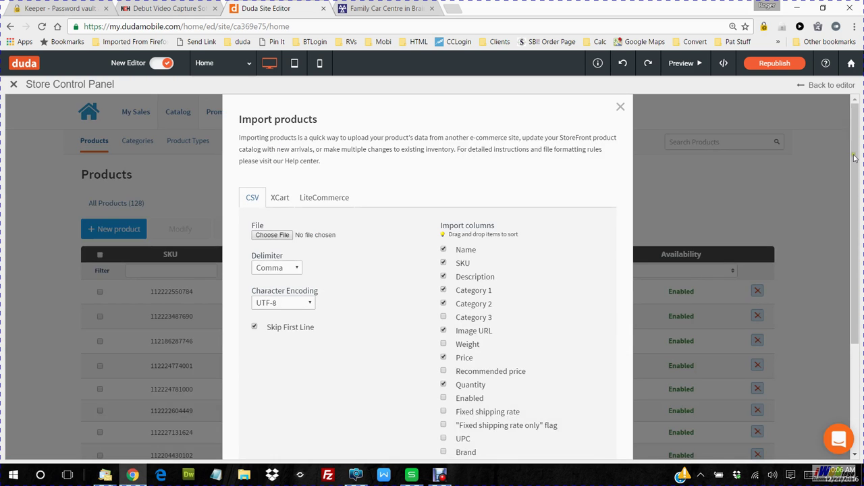
{"action": "left_click_drag", "start_coordinate": [855, 157], "coordinate": [852, 196]}
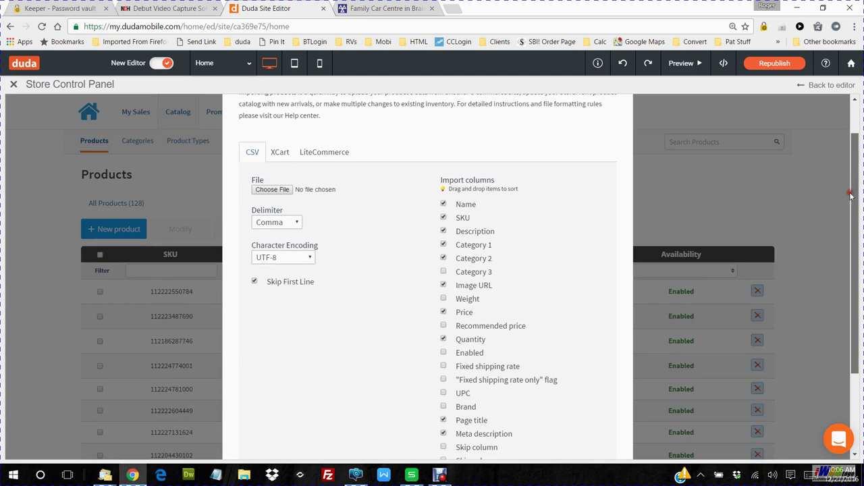
{"action": "left_click", "coordinate": [277, 190]}
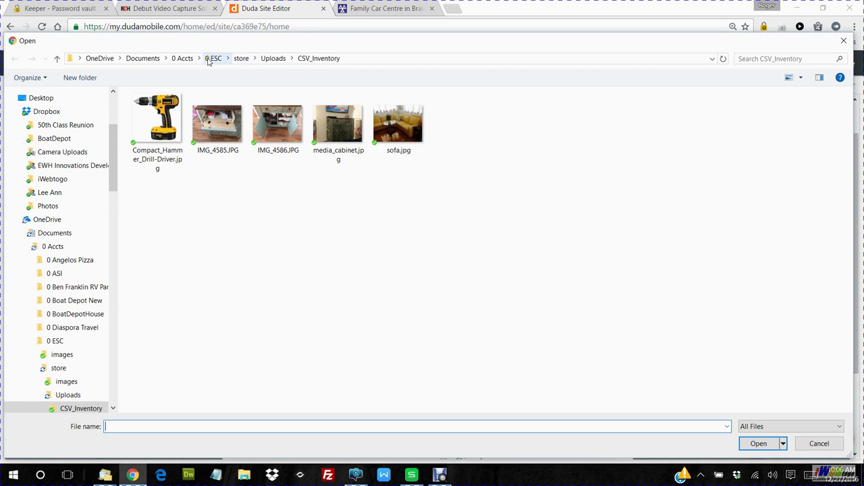
{"action": "left_click", "coordinate": [182, 58]}
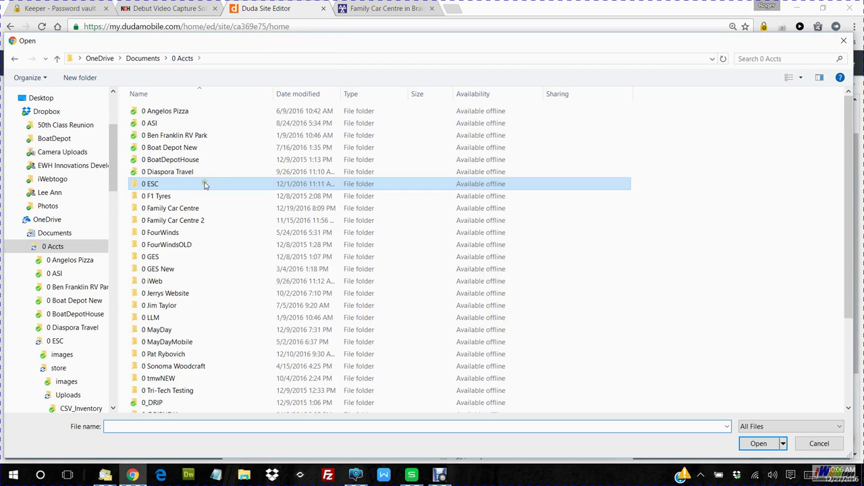
{"action": "double_click", "coordinate": [184, 210]}
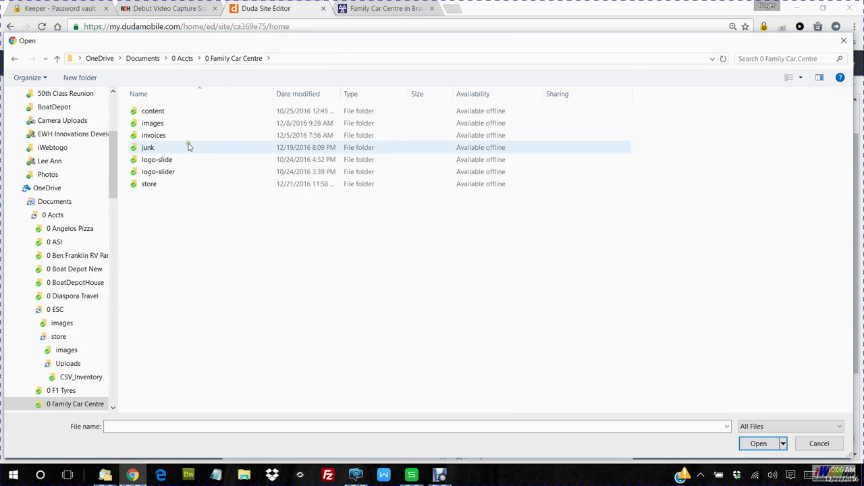
{"action": "left_click", "coordinate": [154, 186]}
{"action": "double_click", "coordinate": [155, 186]}
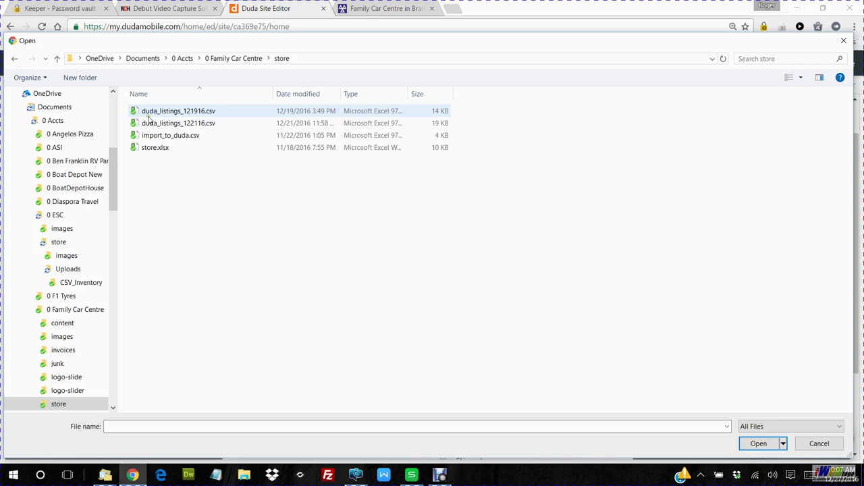
{"action": "double_click", "coordinate": [192, 124]}
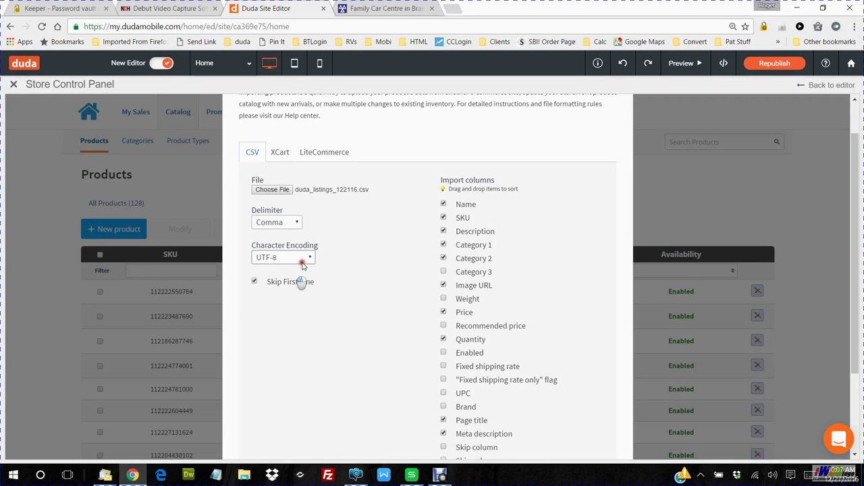
Review the import columns and try to import the products with Skip First Line enabled, without deleting existing products and categories.
{"action": "left_click", "coordinate": [253, 282]}
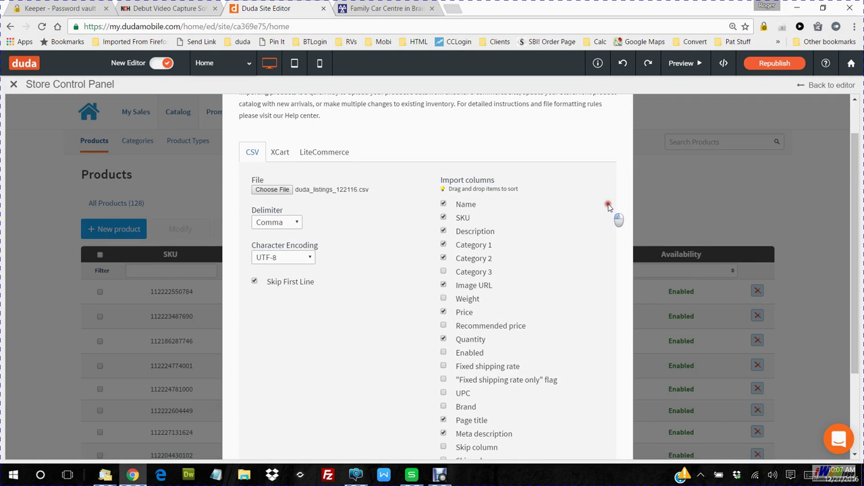
{"action": "left_click_drag", "start_coordinate": [854, 189], "coordinate": [854, 228]}
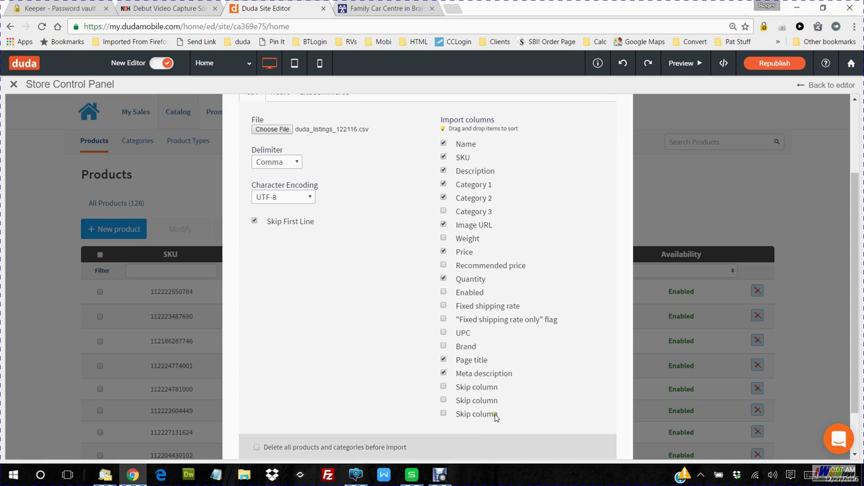
{"action": "left_click_drag", "start_coordinate": [856, 216], "coordinate": [857, 312]}
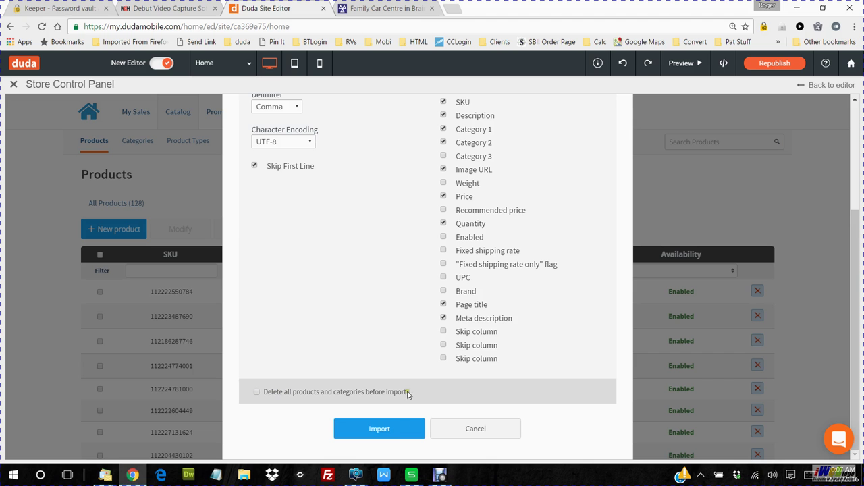
{"action": "left_click", "coordinate": [379, 430]}
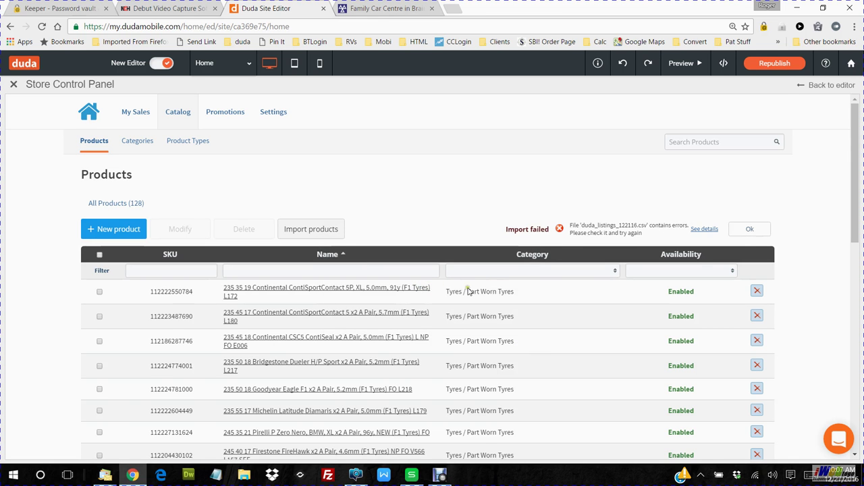
Read the error details of the failed product import and close them.
{"action": "left_click", "coordinate": [705, 229]}
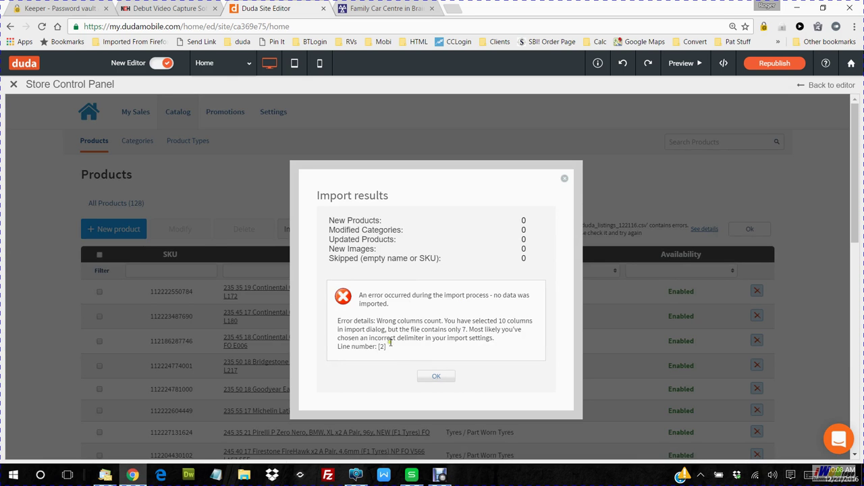
{"action": "left_click", "coordinate": [437, 377]}
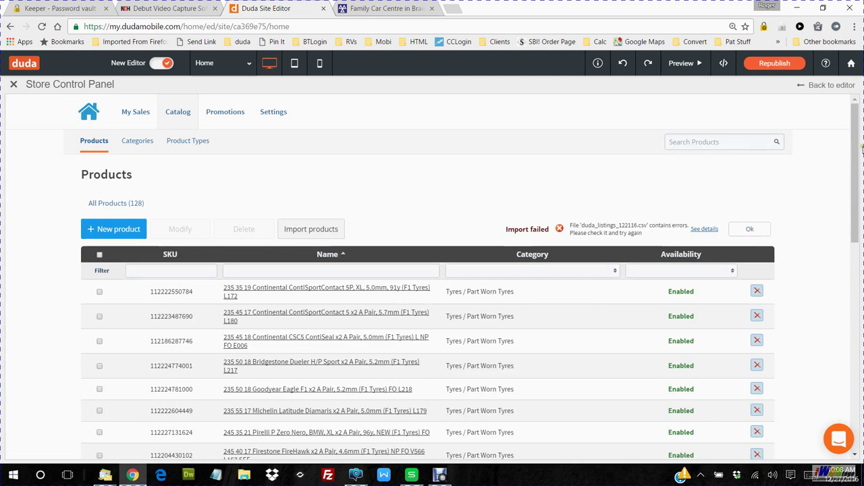
{"action": "left_click_drag", "start_coordinate": [856, 132], "coordinate": [857, 112]}
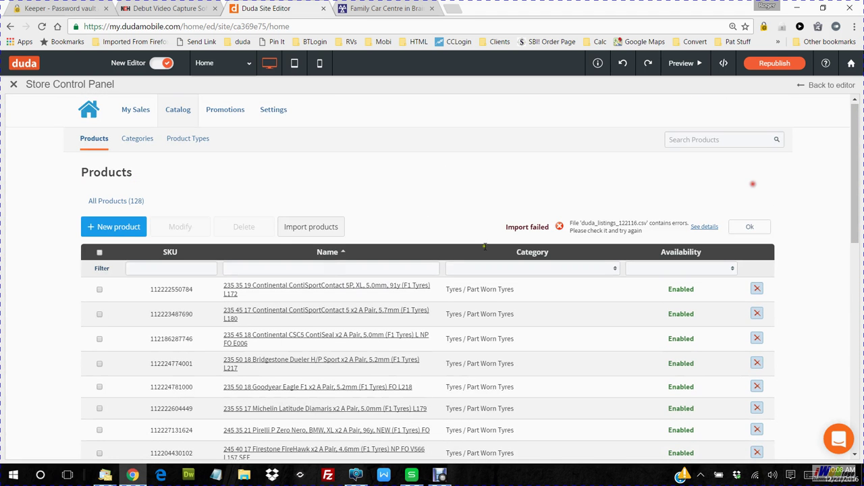
Reopen the CSV product import and deselect two surplus columns near the end of the import columns list.
{"action": "left_click", "coordinate": [316, 227]}
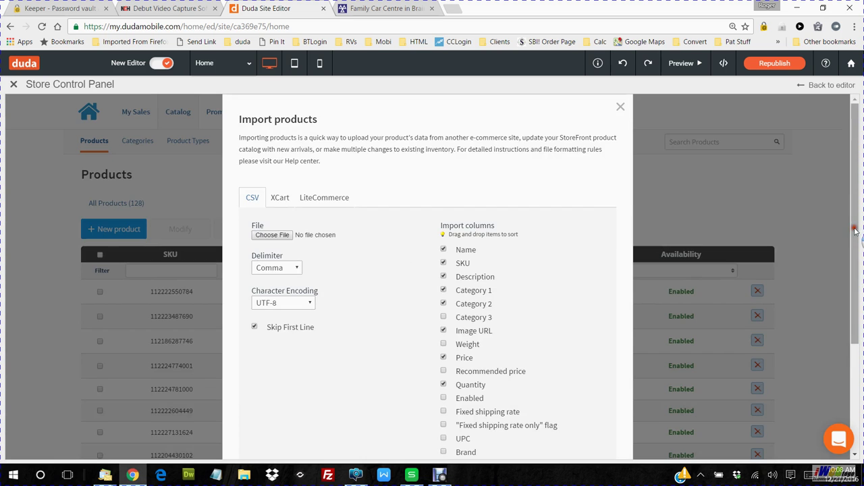
{"action": "scroll", "coordinate": [446, 344], "scroll_direction": "down", "scroll_amount": 2}
{"action": "left_click", "coordinate": [444, 337]}
{"action": "left_click", "coordinate": [444, 323]}
{"action": "left_click_drag", "start_coordinate": [853, 230], "coordinate": [850, 185]}
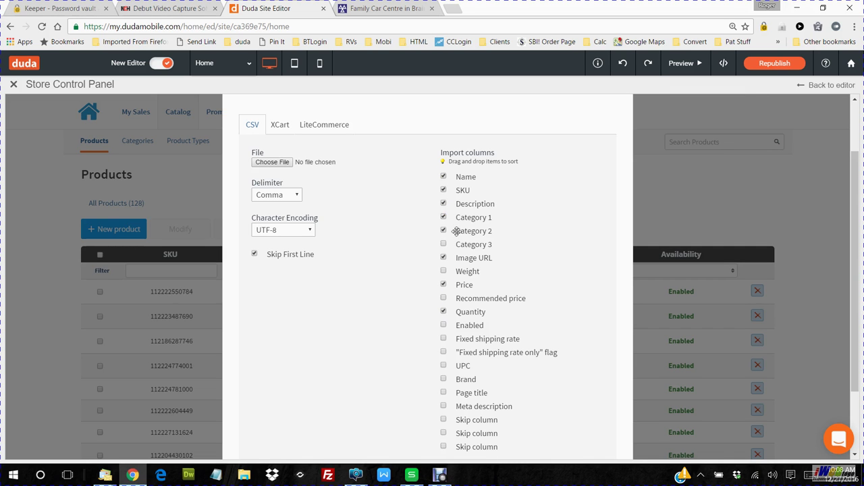
Switch to Spreadsheets and close ESC_Inventory1.csv, RCK_Inventory.csv and ESC_INVENTORY.csv, discarding the unsaved changes.
{"action": "left_click", "coordinate": [410, 476]}
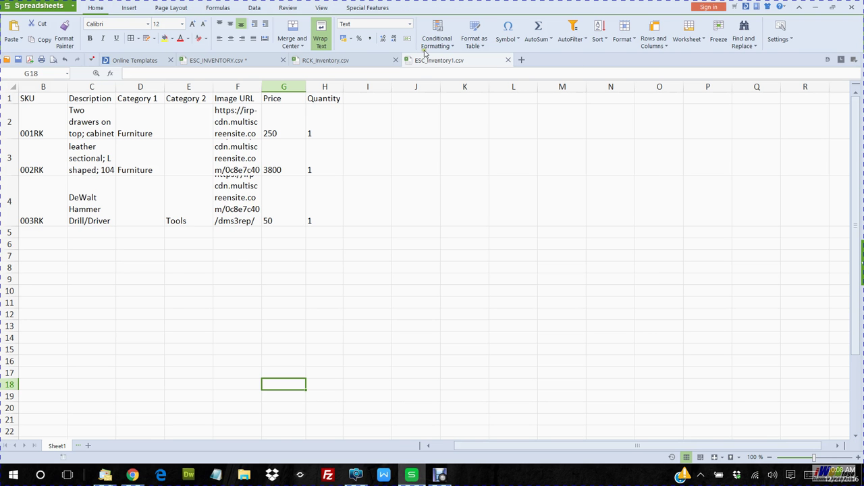
{"action": "left_click", "coordinate": [508, 60]}
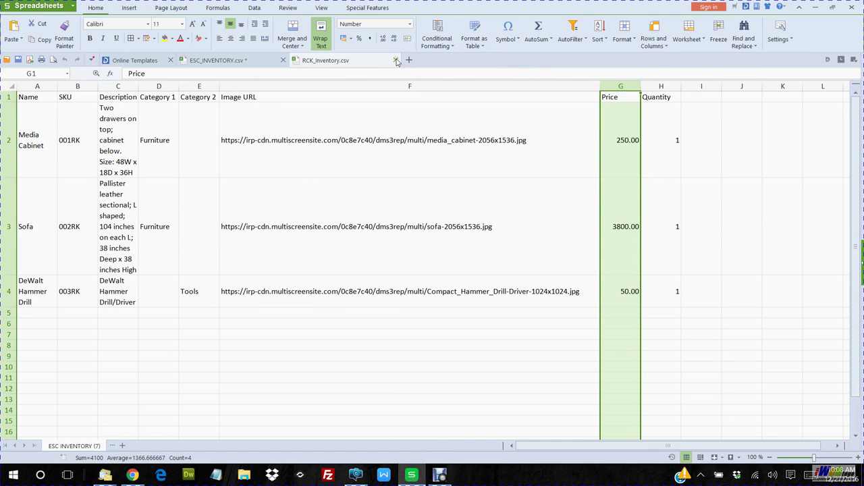
{"action": "left_click", "coordinate": [396, 61]}
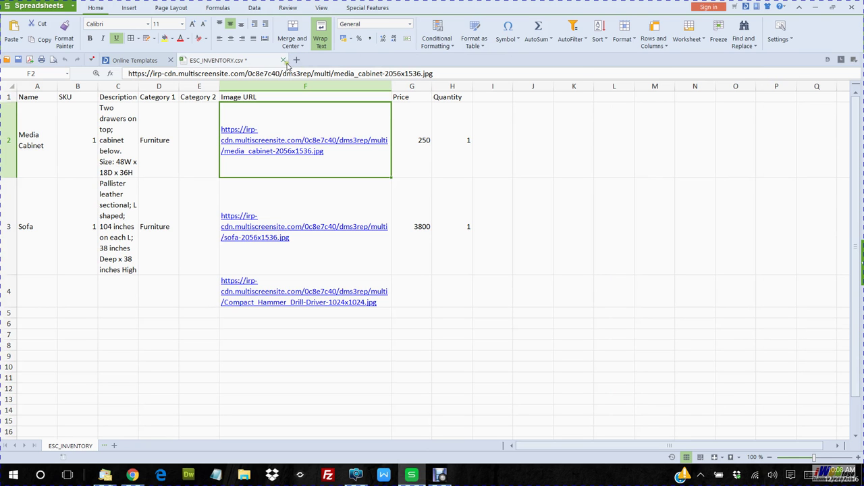
{"action": "left_click", "coordinate": [283, 60]}
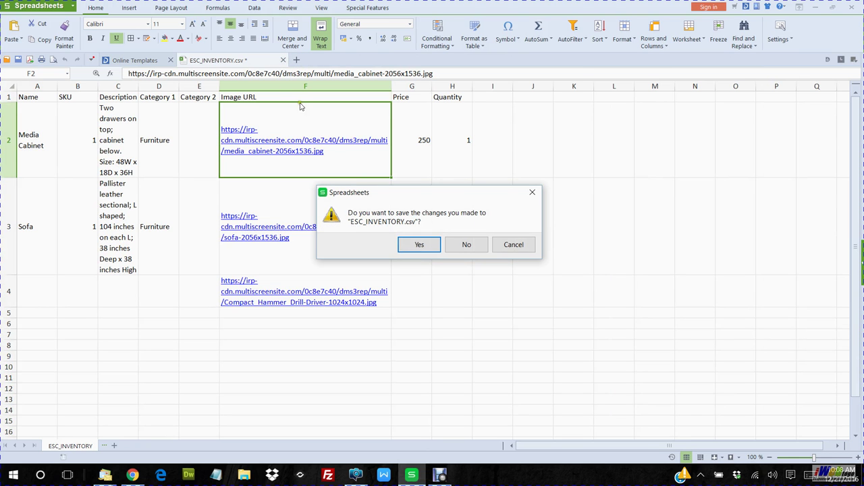
{"action": "left_click", "coordinate": [467, 245]}
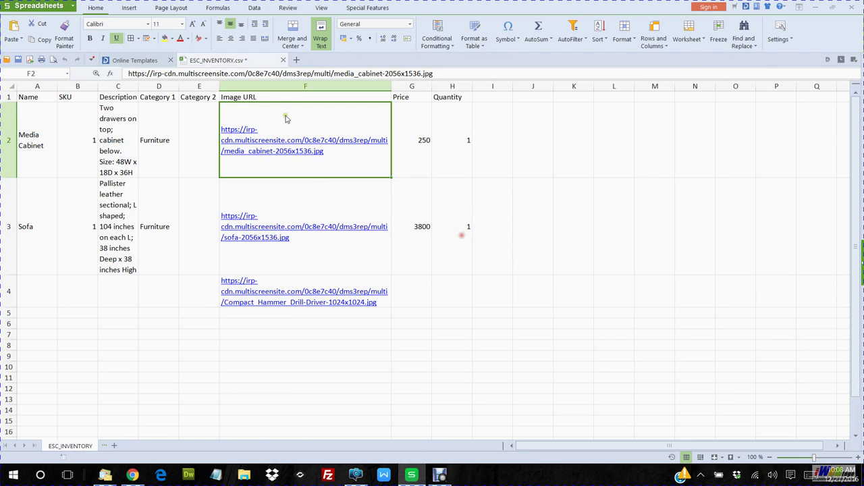
{"action": "left_click", "coordinate": [73, 5]}
{"action": "mouse_move", "coordinate": [20, 20]}
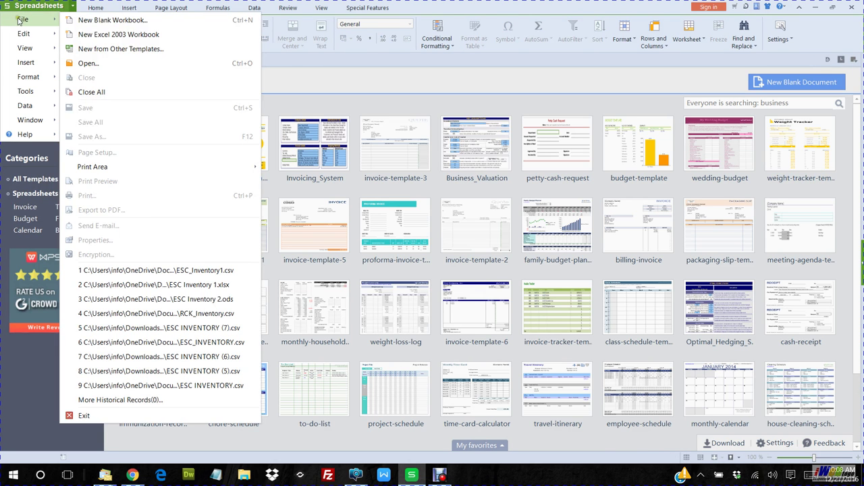
{"action": "left_click", "coordinate": [103, 66]}
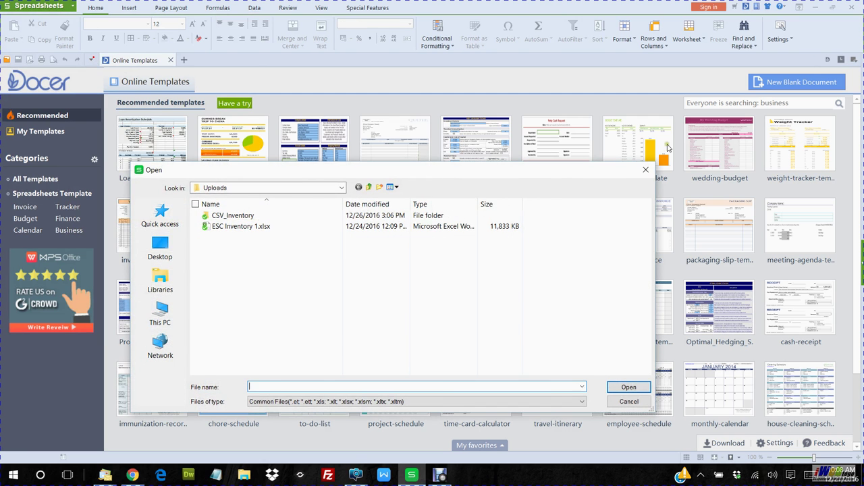
{"action": "left_click", "coordinate": [645, 169]}
Start opening a file and browse to the store folder inside 0 Family Car Centre.
{"action": "left_click", "coordinate": [72, 5]}
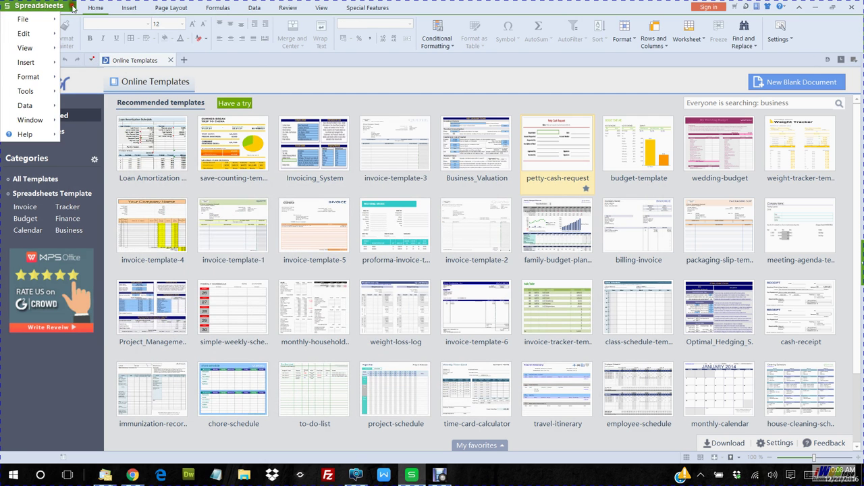
{"action": "mouse_move", "coordinate": [30, 23]}
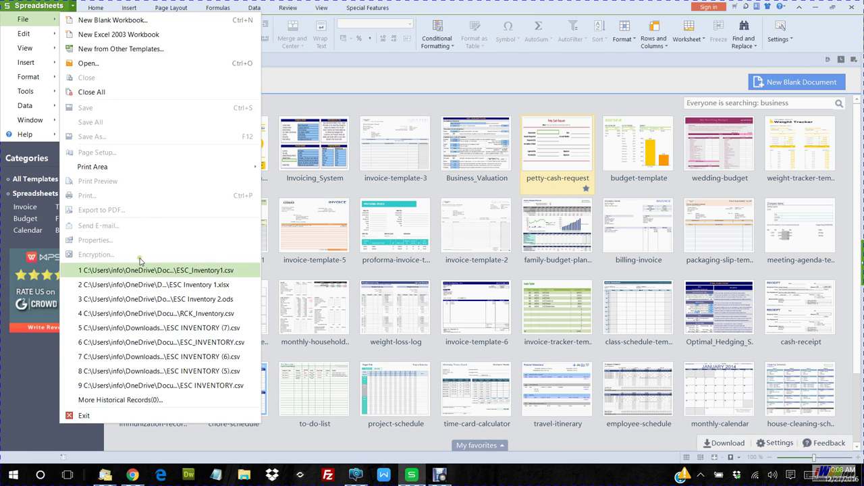
{"action": "left_click", "coordinate": [88, 63]}
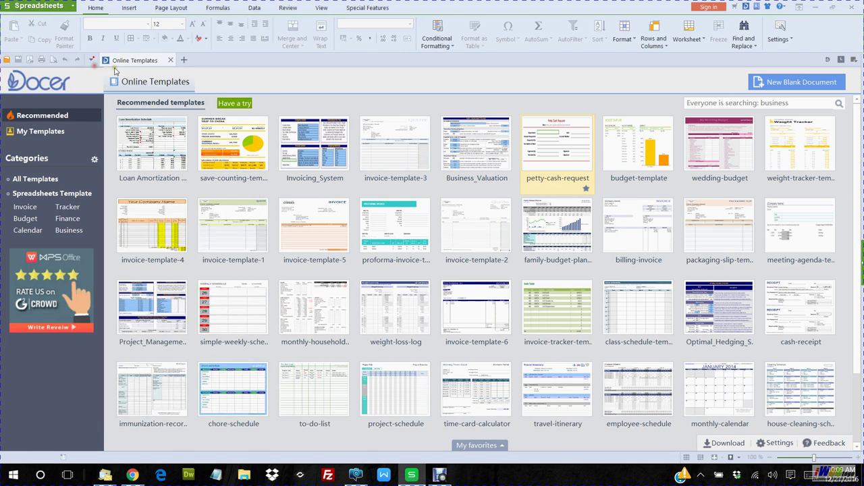
{"action": "left_click", "coordinate": [368, 188]}
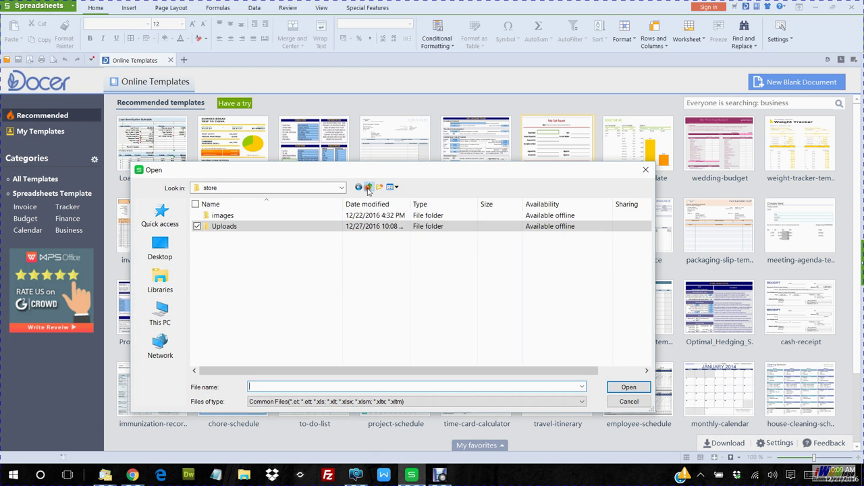
{"action": "left_click", "coordinate": [368, 187]}
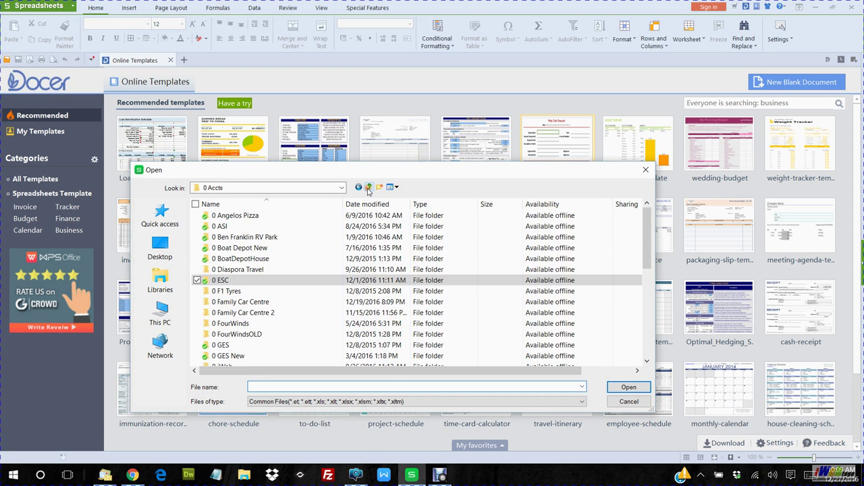
{"action": "left_click", "coordinate": [265, 304]}
{"action": "double_click", "coordinate": [265, 305]}
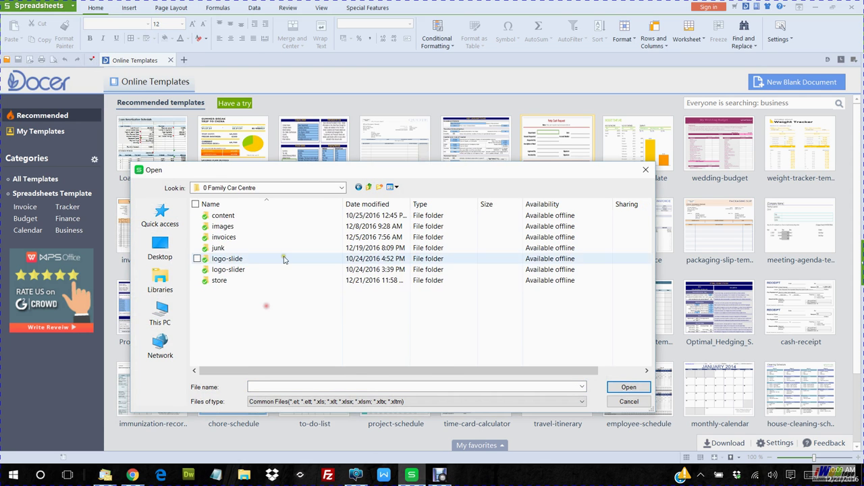
{"action": "double_click", "coordinate": [219, 281]}
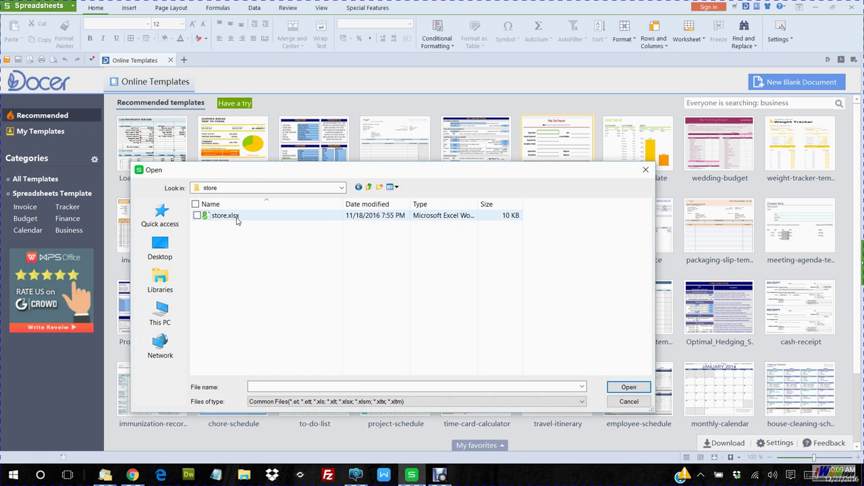
Show all file types in the store folder and open duda_listings_122116.csv.
{"action": "left_click", "coordinate": [582, 404]}
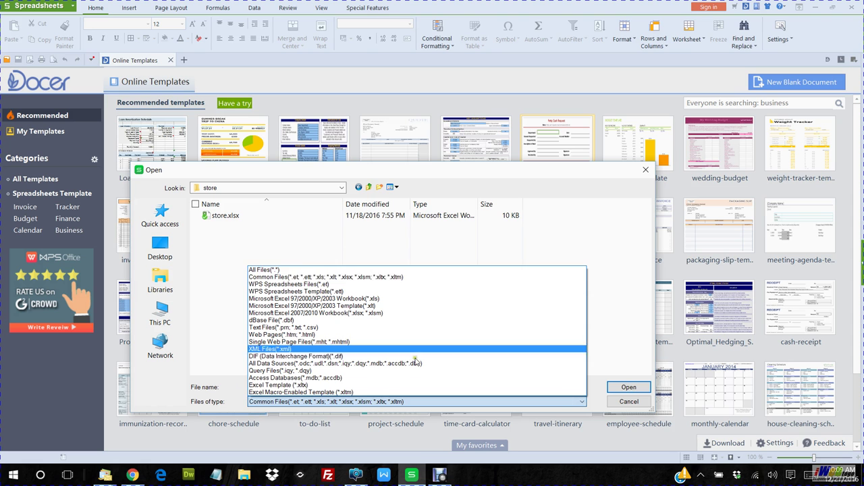
{"action": "left_click", "coordinate": [280, 270]}
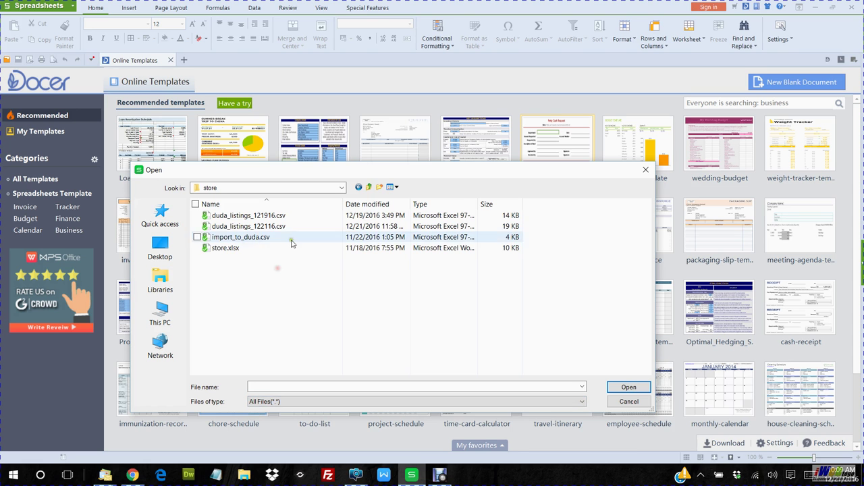
{"action": "double_click", "coordinate": [253, 229]}
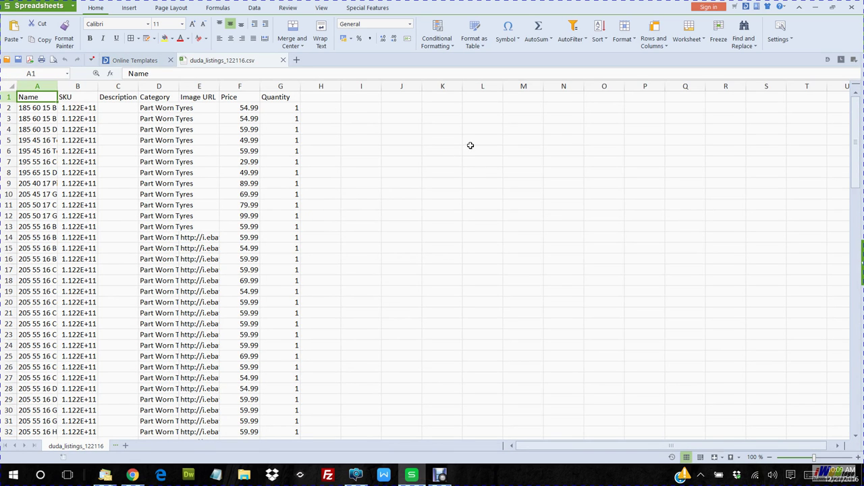
Compare the column headers in duda_listings_122116.csv with the columns selected in the Duda product import.
{"action": "left_click_drag", "start_coordinate": [858, 172], "coordinate": [835, 183]}
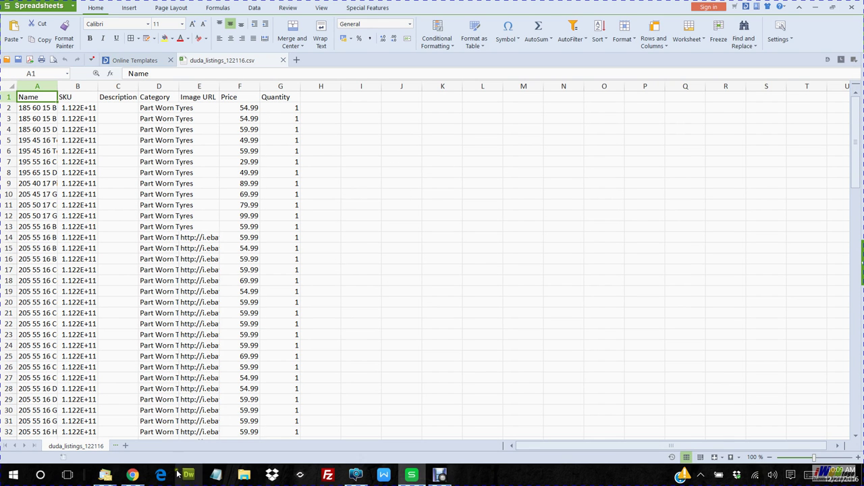
{"action": "left_click", "coordinate": [133, 475]}
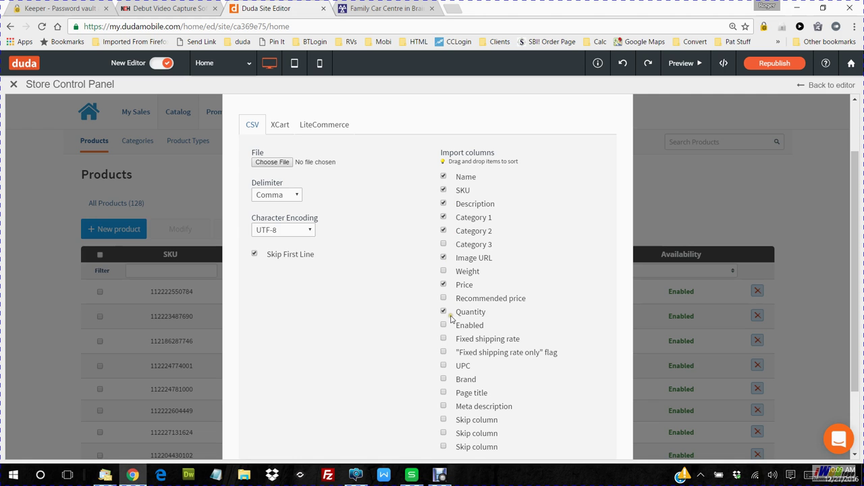
{"action": "left_click", "coordinate": [411, 476]}
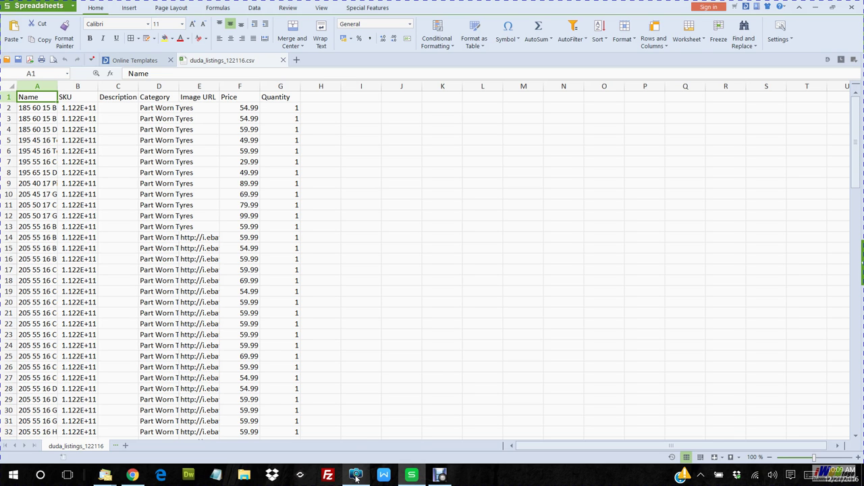
{"action": "mouse_move", "coordinate": [356, 477]}
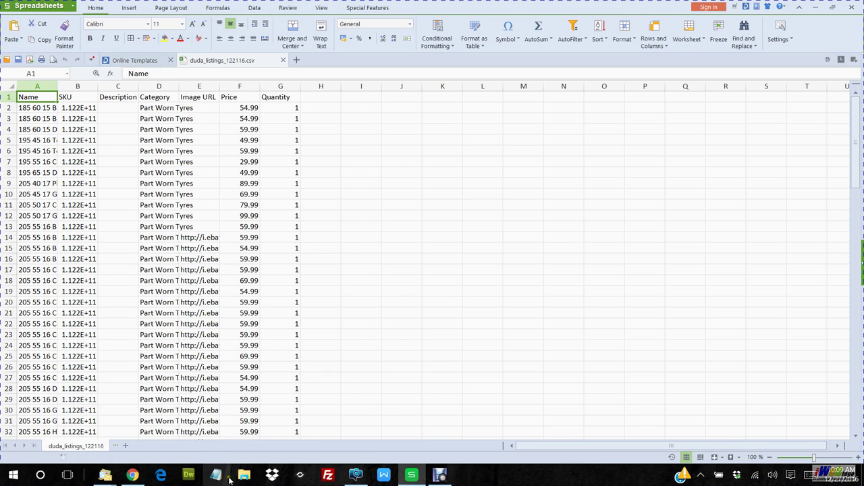
{"action": "left_click", "coordinate": [132, 475]}
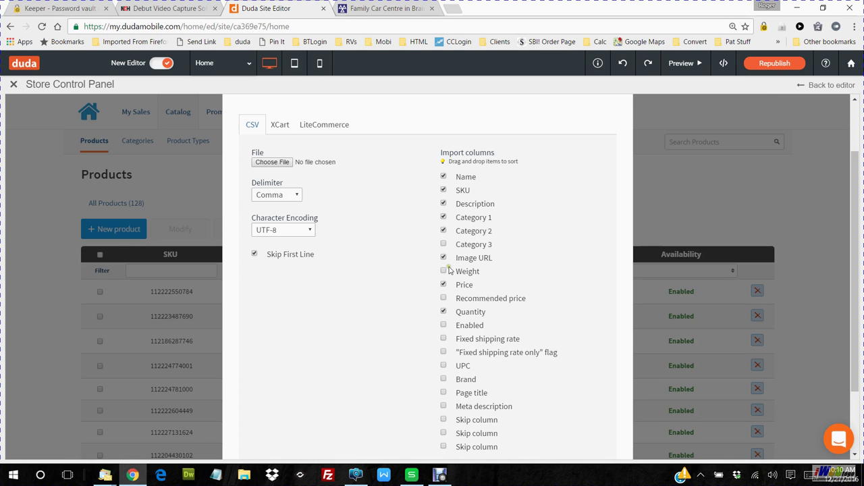
Deselect Category 2 from the import columns and try to run the import.
{"action": "left_click", "coordinate": [444, 230]}
{"action": "left_click_drag", "start_coordinate": [855, 192], "coordinate": [855, 250]}
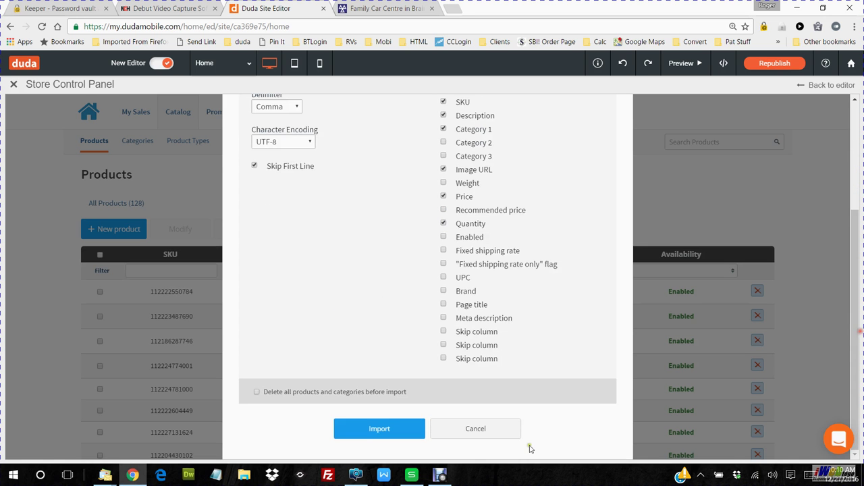
{"action": "left_click", "coordinate": [389, 422]}
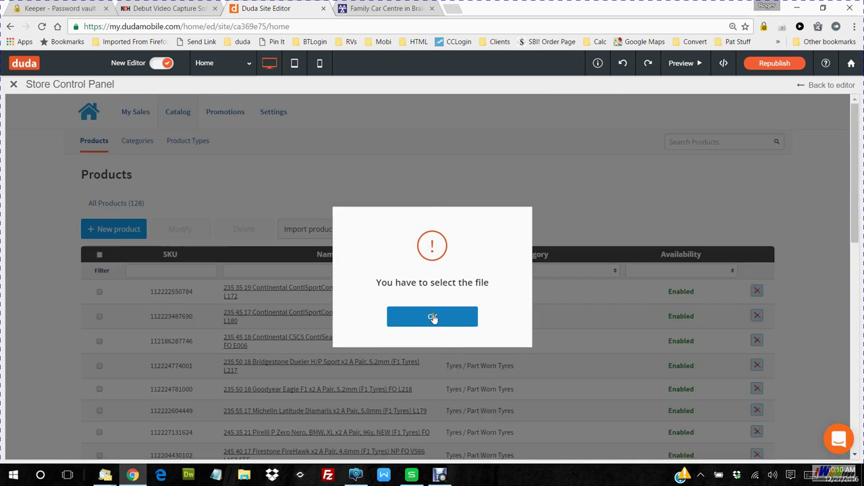
{"action": "left_click", "coordinate": [436, 325]}
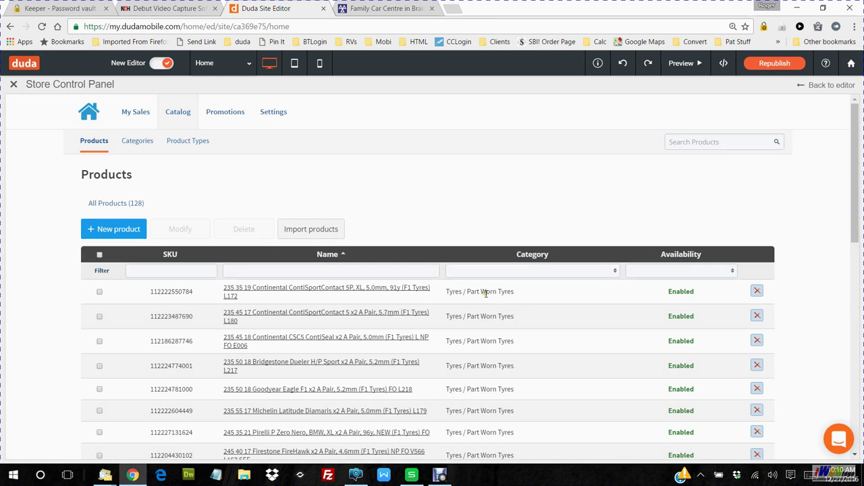
Restart the product import with duda_listings_122116.csv, run it and open the import result details.
{"action": "left_click", "coordinate": [328, 225]}
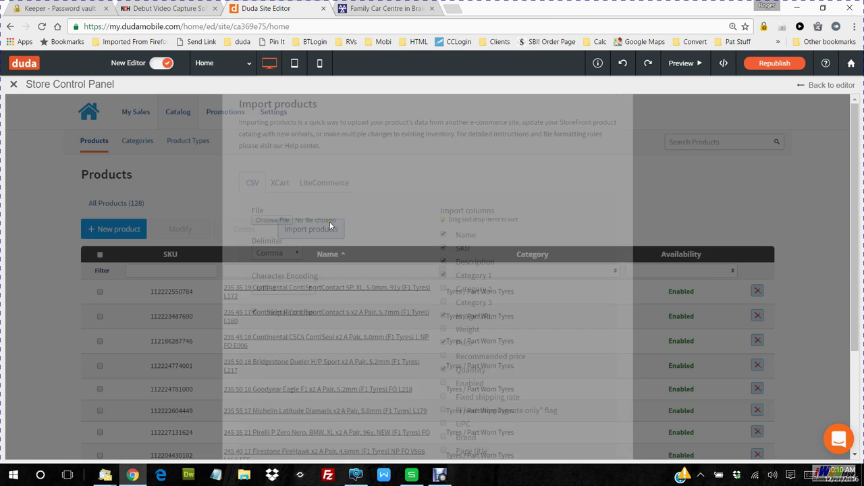
{"action": "left_click", "coordinate": [272, 234]}
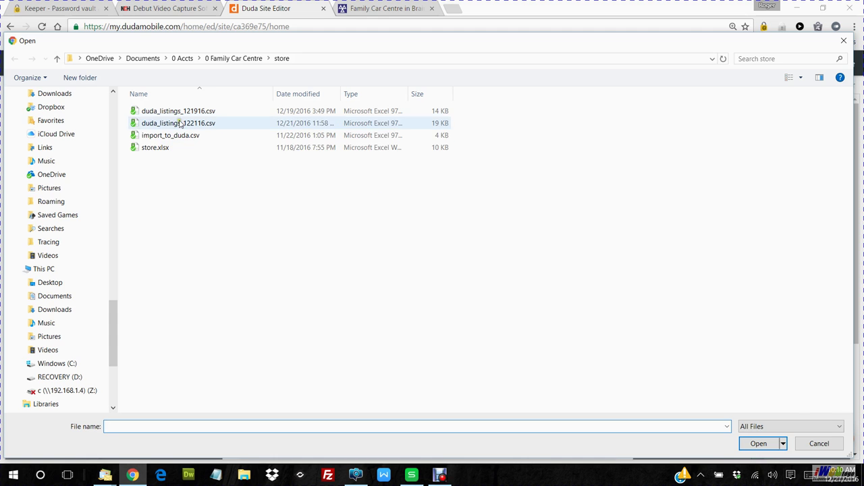
{"action": "double_click", "coordinate": [180, 119]}
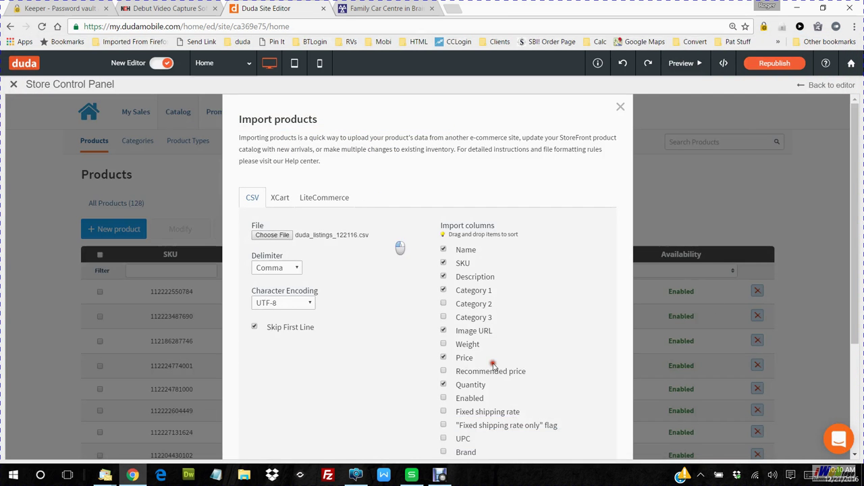
{"action": "scroll", "coordinate": [388, 236], "scroll_direction": "down", "scroll_amount": 3}
{"action": "left_click", "coordinate": [382, 430]}
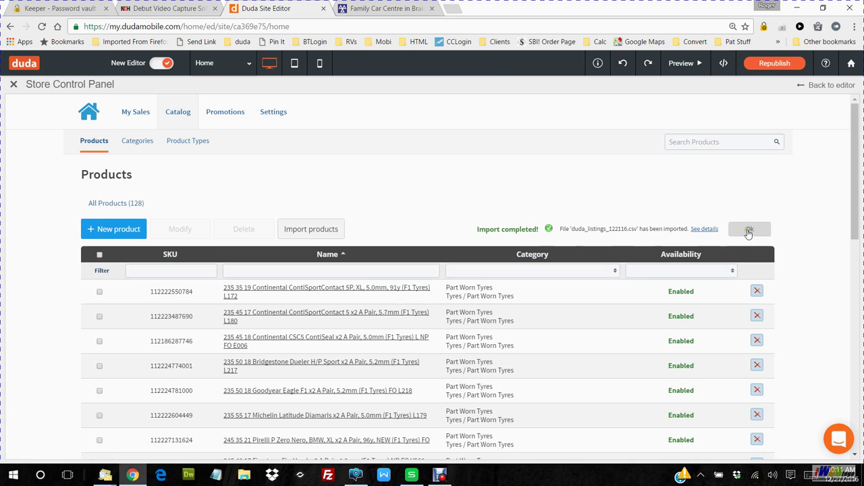
{"action": "left_click", "coordinate": [696, 230]}
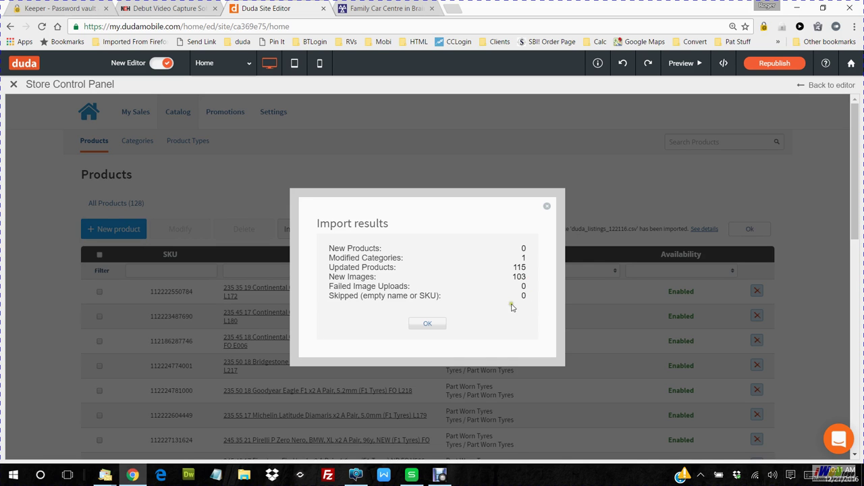
Close the import results and open the Part Worn Tyres category in the live Family Car Centre store.
{"action": "left_click", "coordinate": [546, 206]}
{"action": "mouse_move", "coordinate": [858, 203]}
{"action": "left_mouse_down"}
{"action": "mouse_move", "coordinate": [856, 226]}
{"action": "mouse_move", "coordinate": [853, 192]}
{"action": "left_mouse_up"}
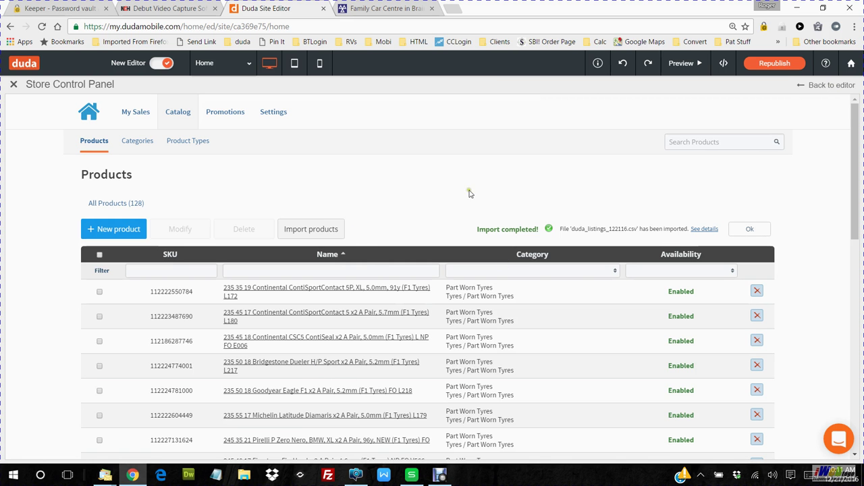
{"action": "left_click", "coordinate": [379, 8]}
{"action": "mouse_move", "coordinate": [495, 148]}
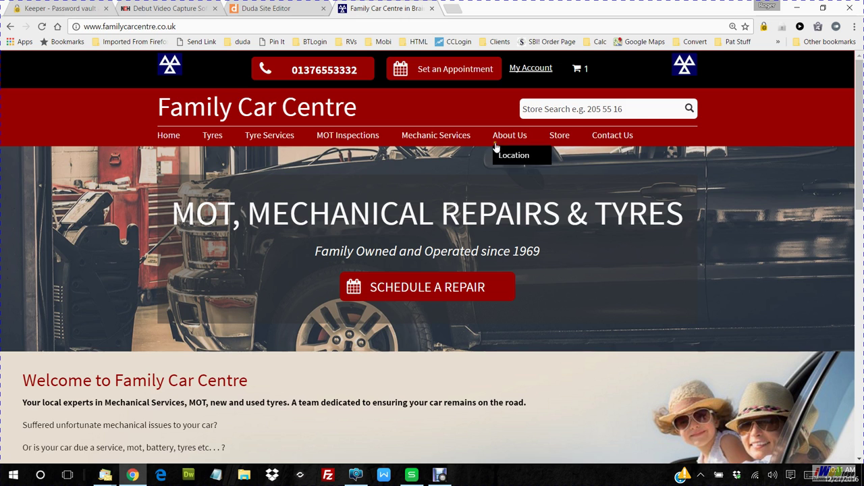
{"action": "left_click", "coordinate": [559, 135]}
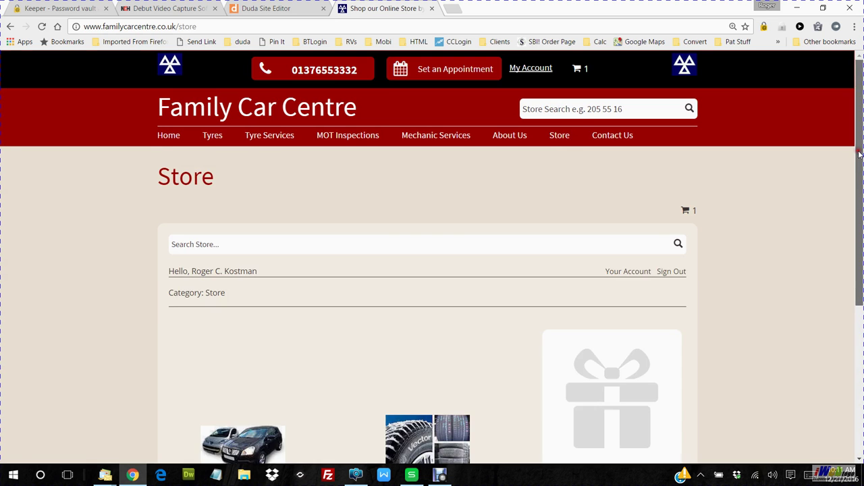
{"action": "left_click_drag", "start_coordinate": [859, 154], "coordinate": [860, 263]}
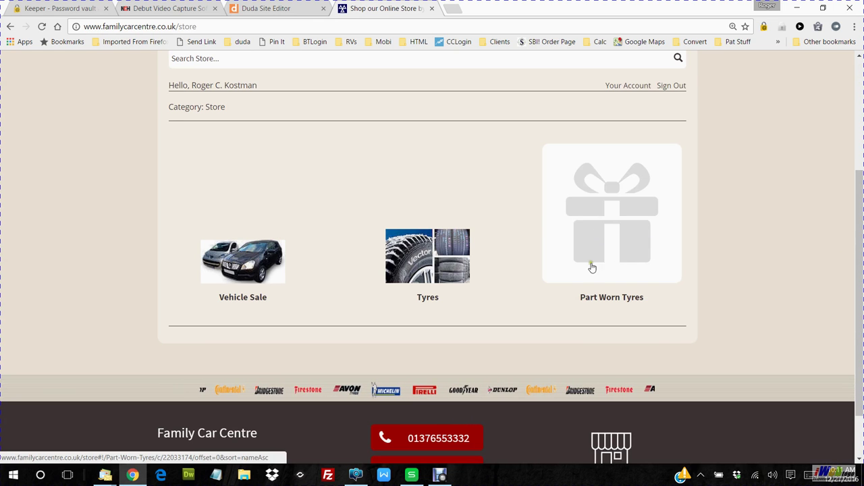
{"action": "left_click", "coordinate": [615, 224]}
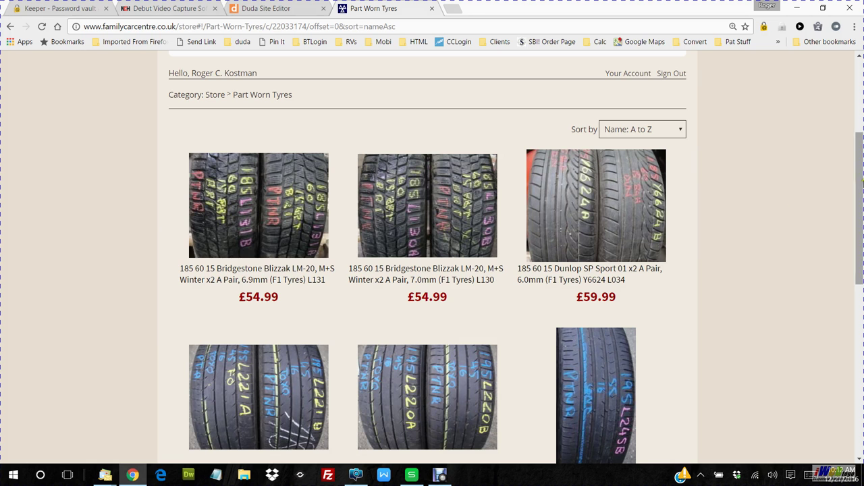
Browse the Part Worn Tyres listings from the first to the fourth page.
{"action": "left_click_drag", "start_coordinate": [860, 169], "coordinate": [847, 285]}
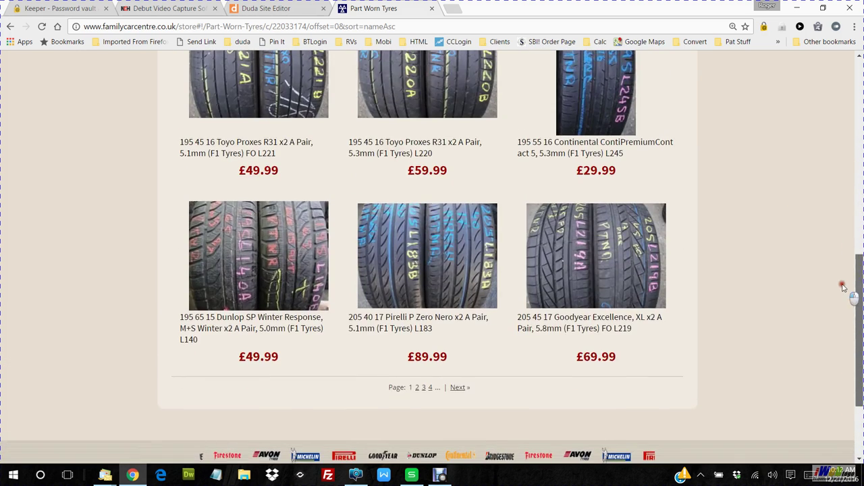
{"action": "left_click", "coordinate": [456, 388]}
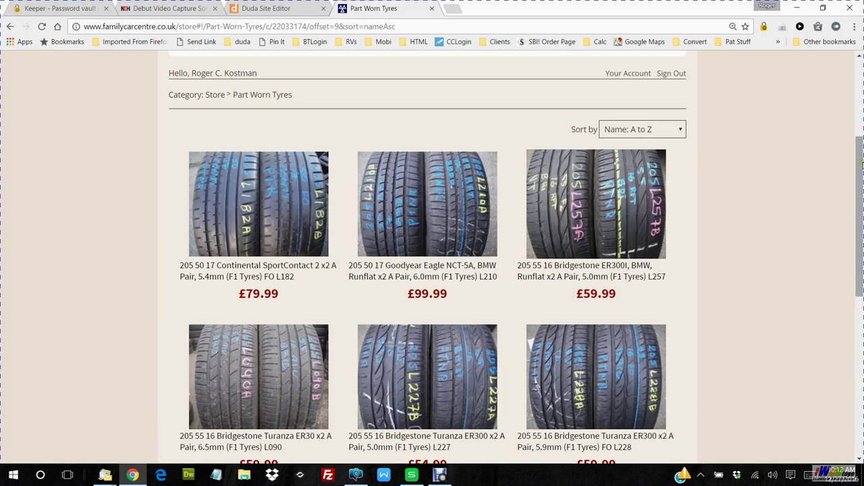
{"action": "left_click_drag", "start_coordinate": [859, 164], "coordinate": [842, 265]}
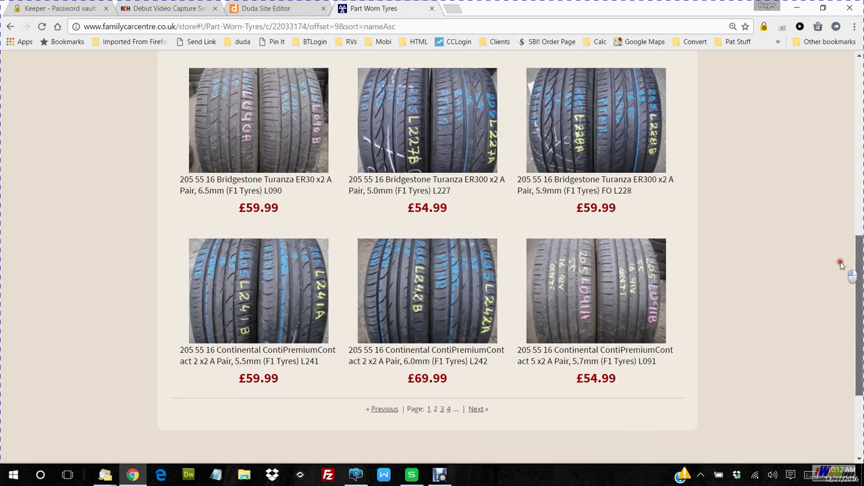
{"action": "left_click", "coordinate": [476, 409]}
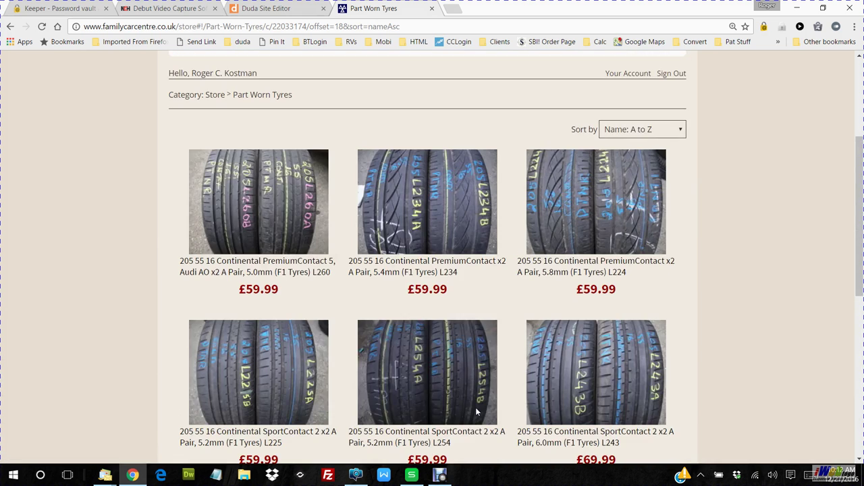
{"action": "left_click_drag", "start_coordinate": [861, 183], "coordinate": [861, 271]}
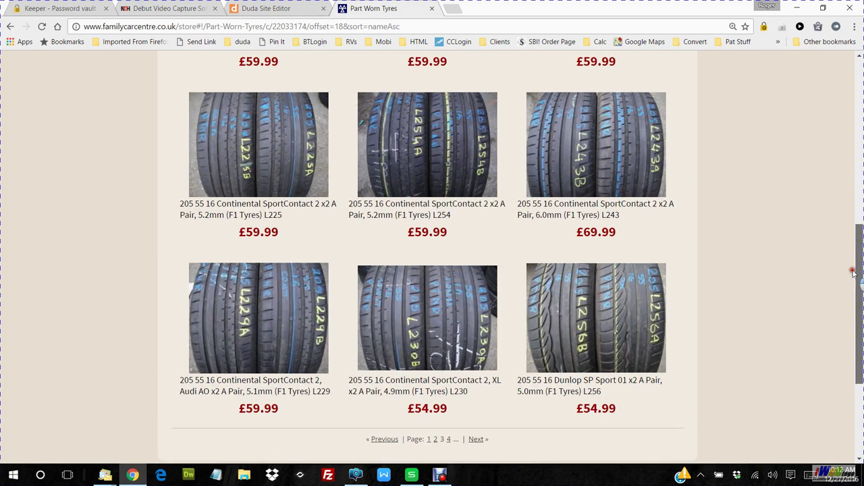
{"action": "left_click", "coordinate": [477, 439]}
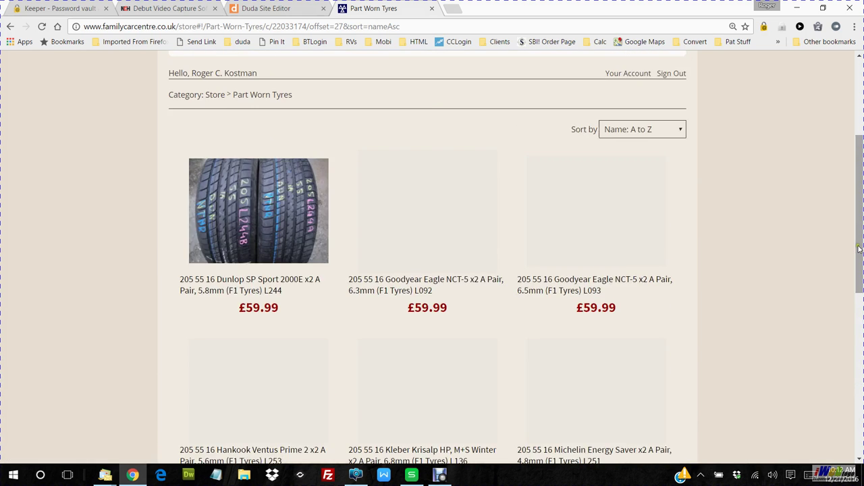
{"action": "left_click", "coordinate": [859, 337]}
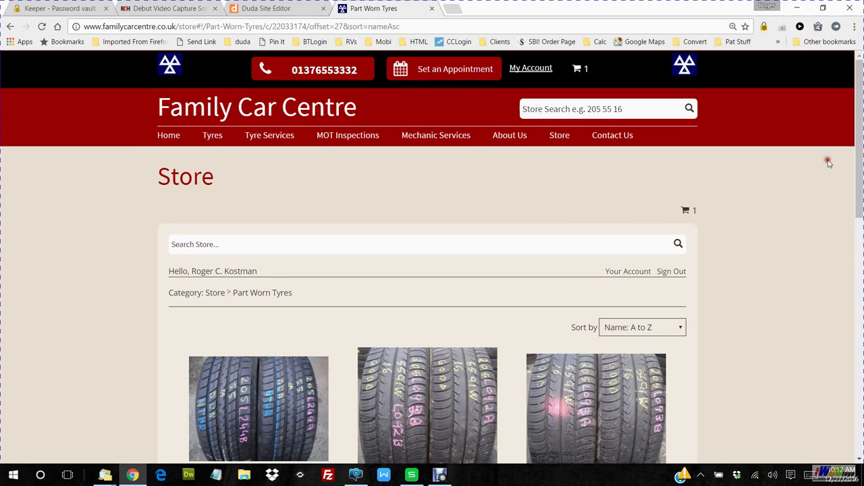
Review the customer account's settings, orders and address book, and return to shopping.
{"action": "left_click", "coordinate": [641, 271]}
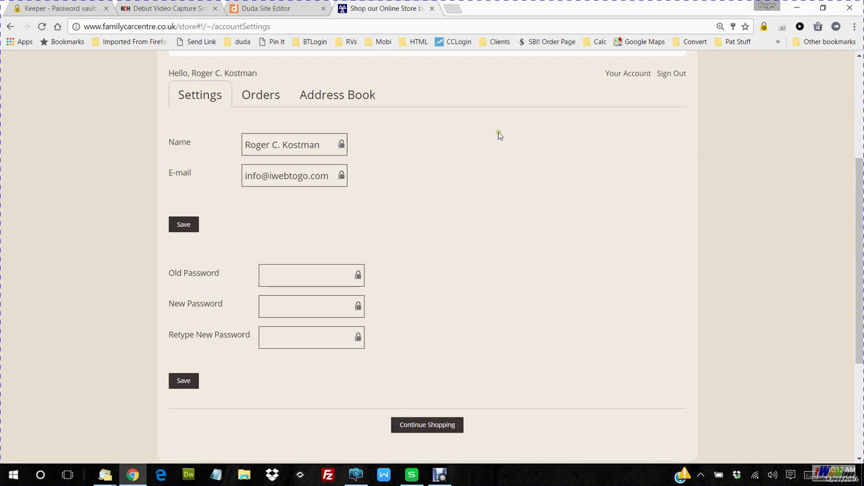
{"action": "left_click", "coordinate": [271, 96]}
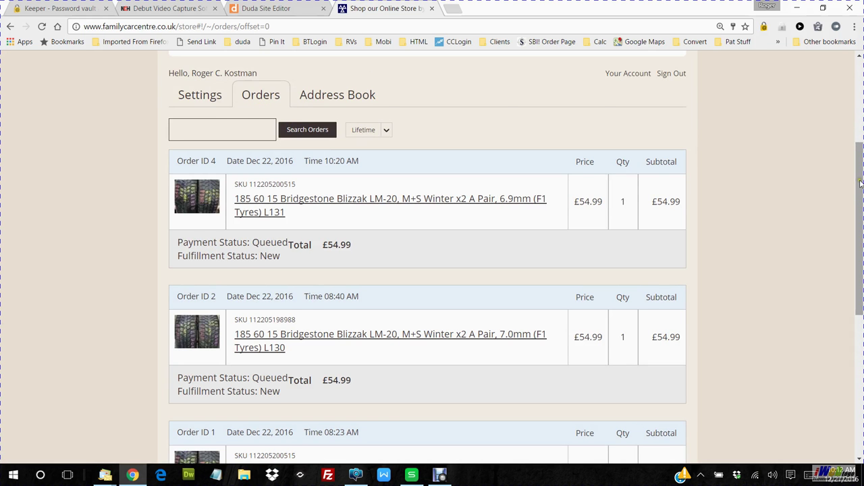
{"action": "mouse_move", "coordinate": [860, 182]}
{"action": "left_mouse_down"}
{"action": "mouse_move", "coordinate": [852, 290]}
{"action": "mouse_move", "coordinate": [838, 152]}
{"action": "mouse_move", "coordinate": [827, 152]}
{"action": "left_mouse_up"}
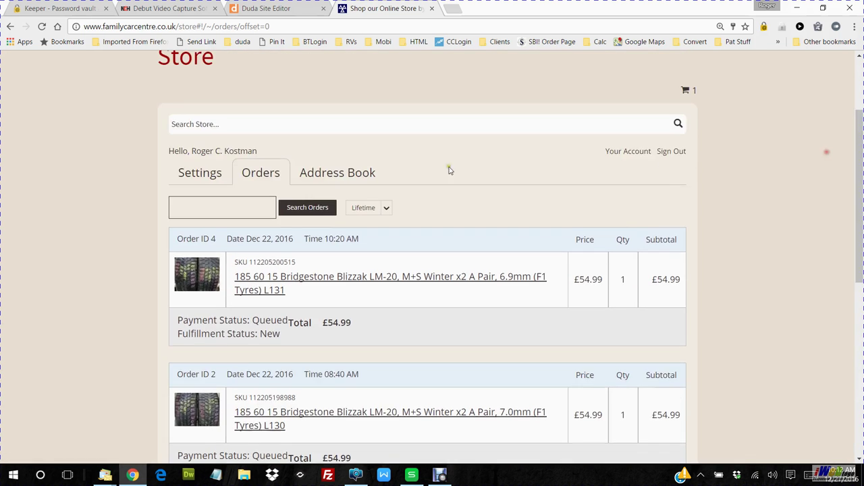
{"action": "left_click", "coordinate": [339, 174]}
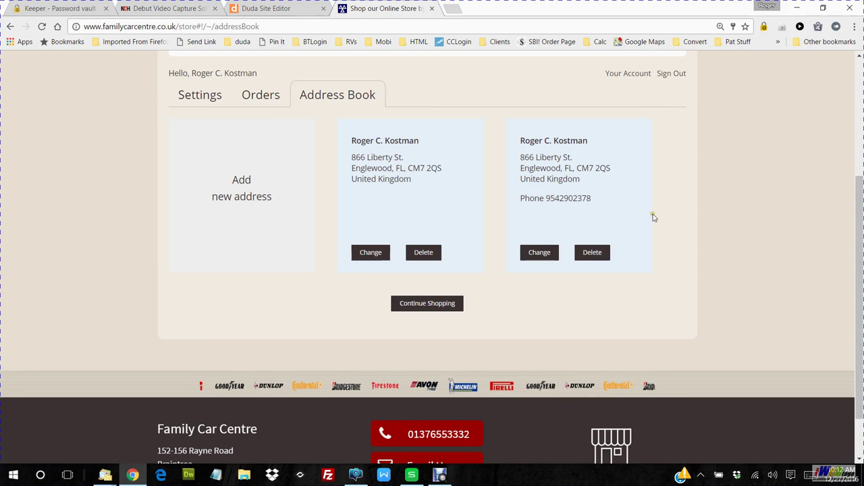
{"action": "left_click", "coordinate": [201, 102]}
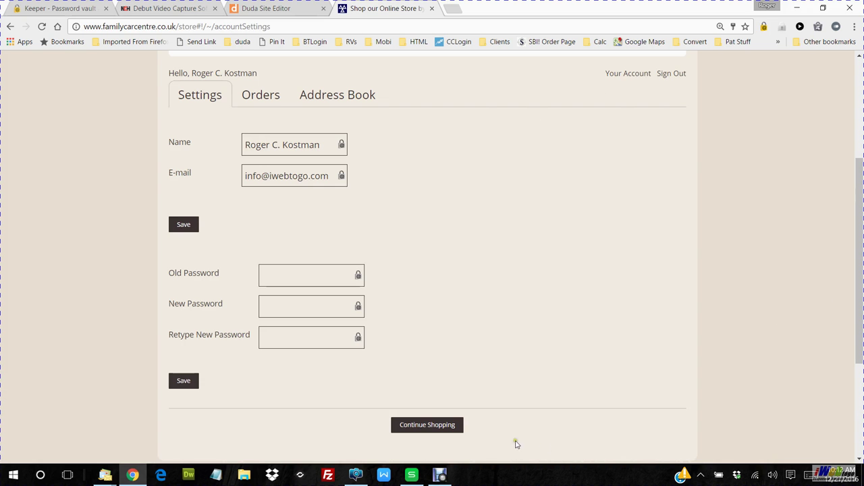
{"action": "left_click", "coordinate": [441, 427]}
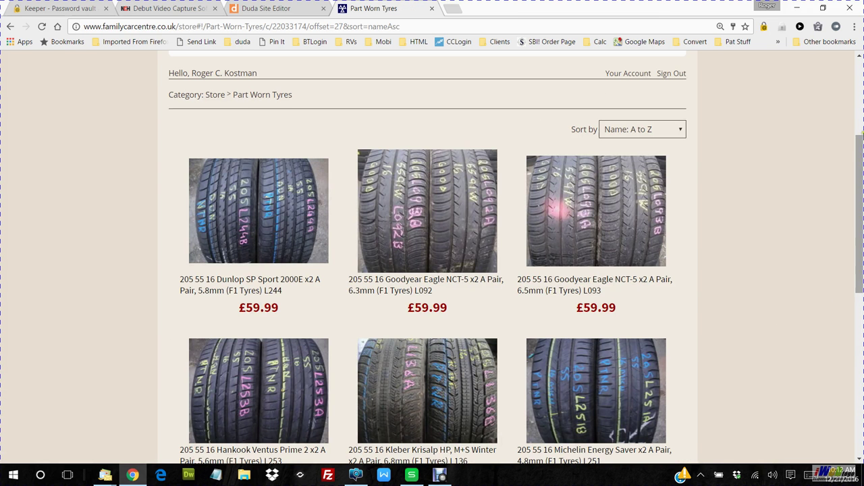
{"action": "left_click_drag", "start_coordinate": [861, 156], "coordinate": [861, 100]}
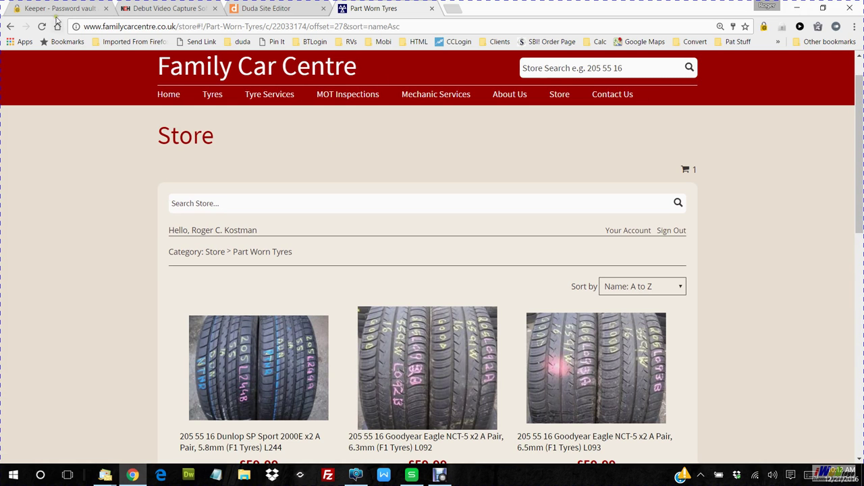
Switch to the Duda site editor and examine the orders under My Sales in the Store Control Panel.
{"action": "left_click", "coordinate": [250, 8]}
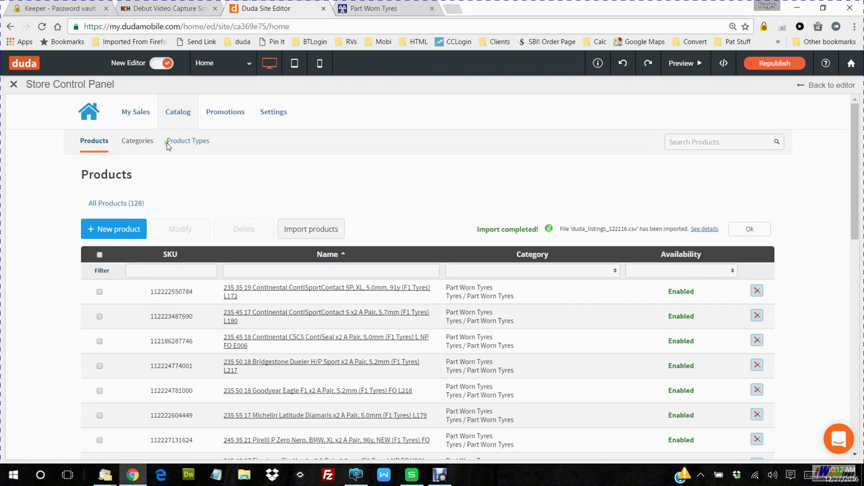
{"action": "mouse_move", "coordinate": [855, 159]}
{"action": "left_mouse_down"}
{"action": "mouse_move", "coordinate": [859, 194]}
{"action": "mouse_move", "coordinate": [859, 155]}
{"action": "left_mouse_up"}
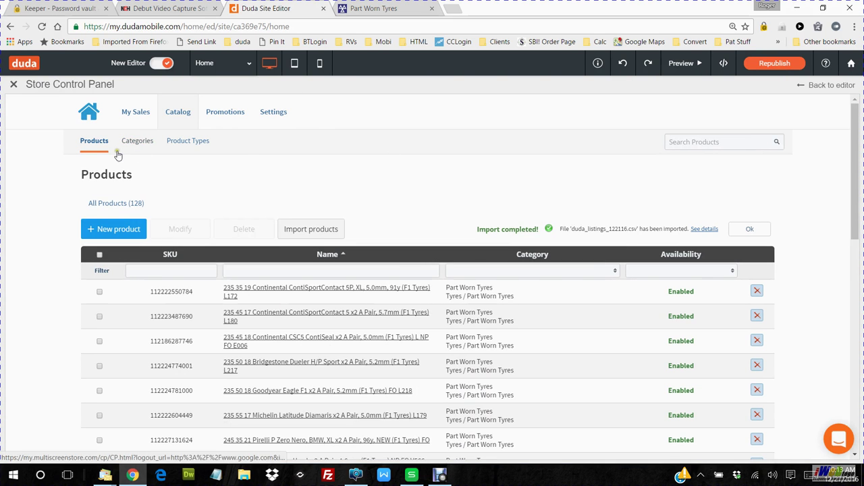
{"action": "left_click", "coordinate": [135, 113]}
{"action": "left_click_drag", "start_coordinate": [859, 199], "coordinate": [859, 273]}
{"action": "left_click_drag", "start_coordinate": [859, 280], "coordinate": [857, 199]}
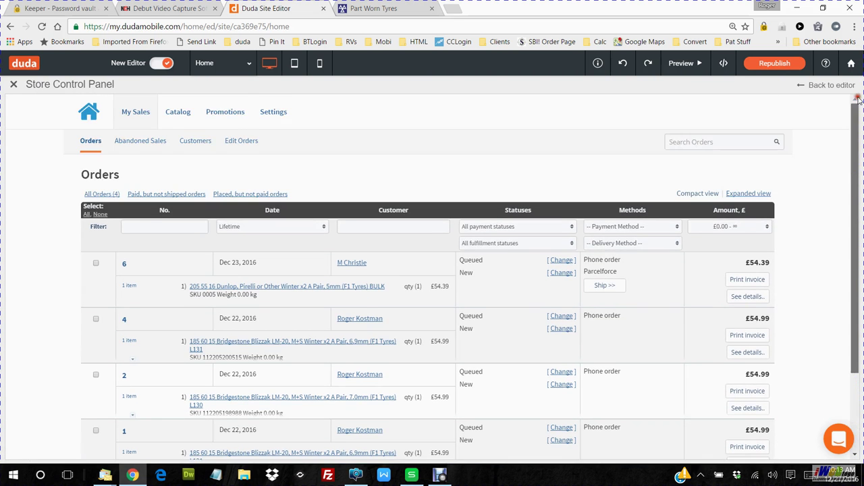
Open the Part Worn Tyres category for editing in the store catalog.
{"action": "left_click", "coordinate": [179, 113]}
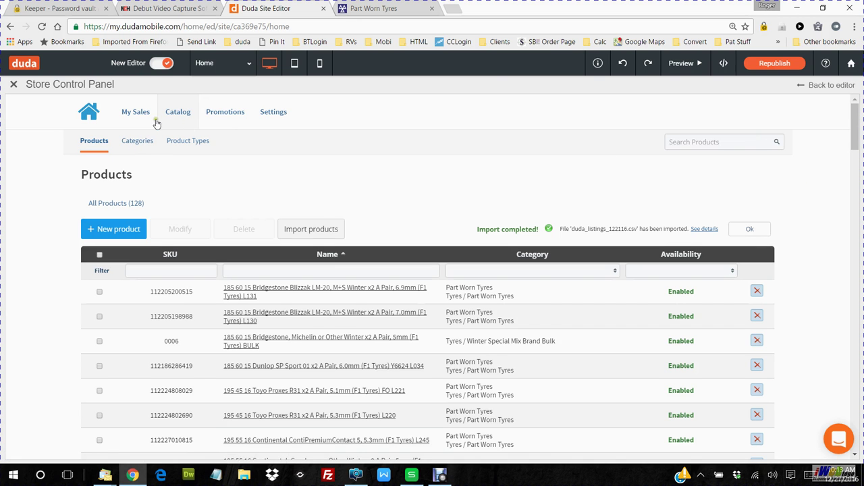
{"action": "left_click", "coordinate": [138, 142]}
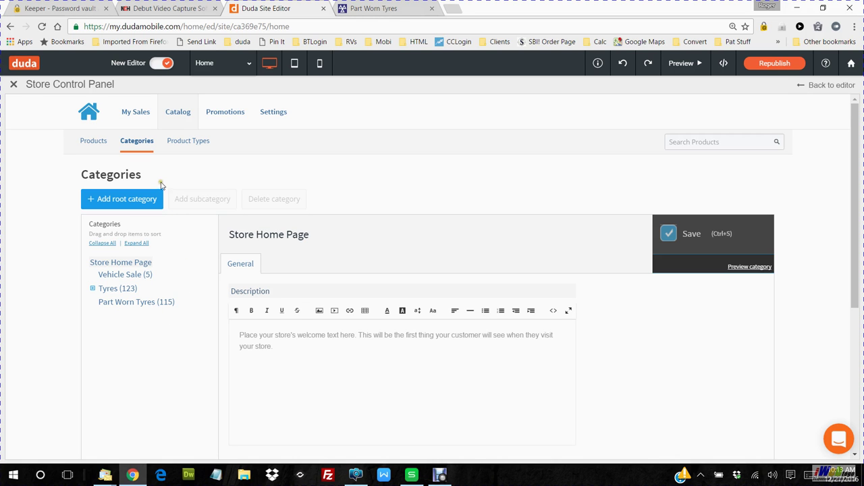
{"action": "left_click", "coordinate": [120, 303]}
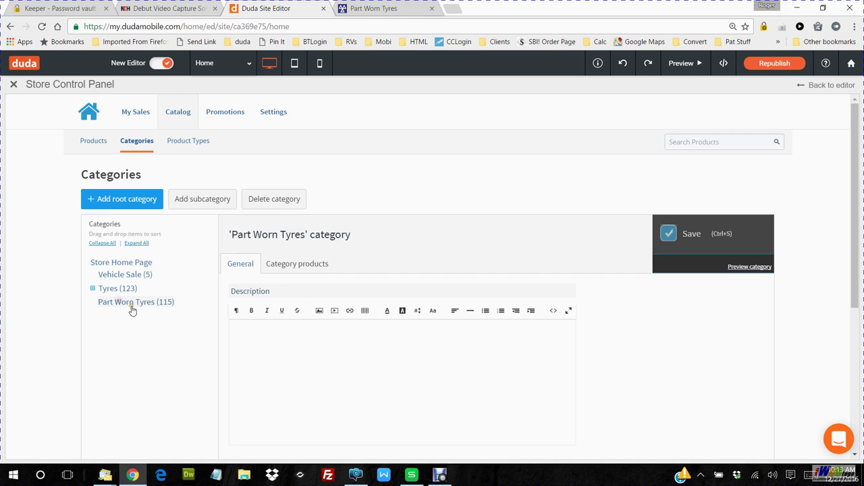
{"action": "left_click_drag", "start_coordinate": [861, 251], "coordinate": [861, 324]}
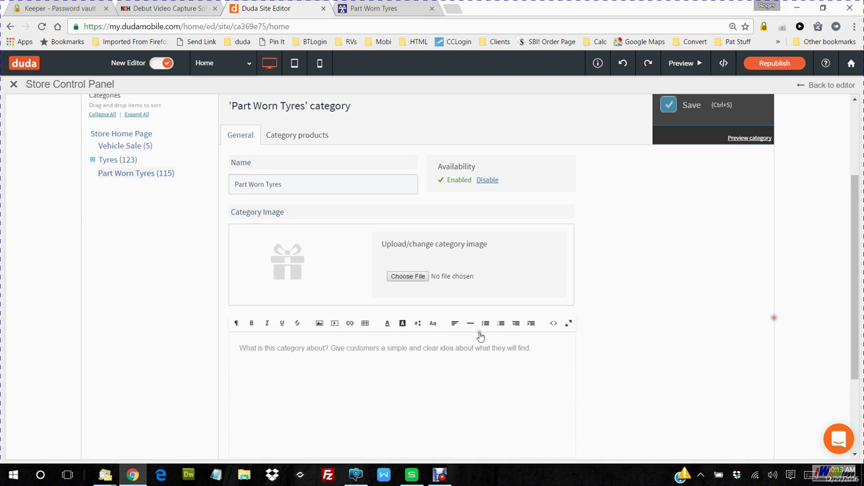
Upload part_worn150.jpg from the images > store > categories folder as the Part Worn Tyres category image.
{"action": "left_click", "coordinate": [395, 283]}
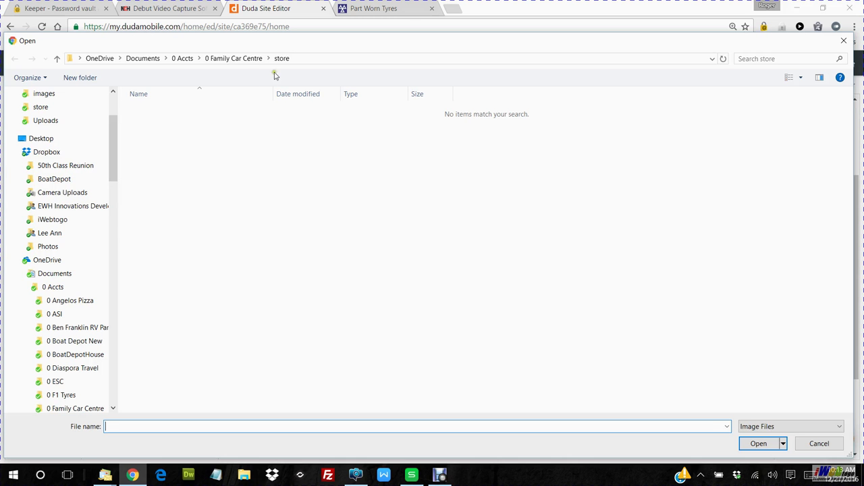
{"action": "left_click", "coordinate": [242, 60]}
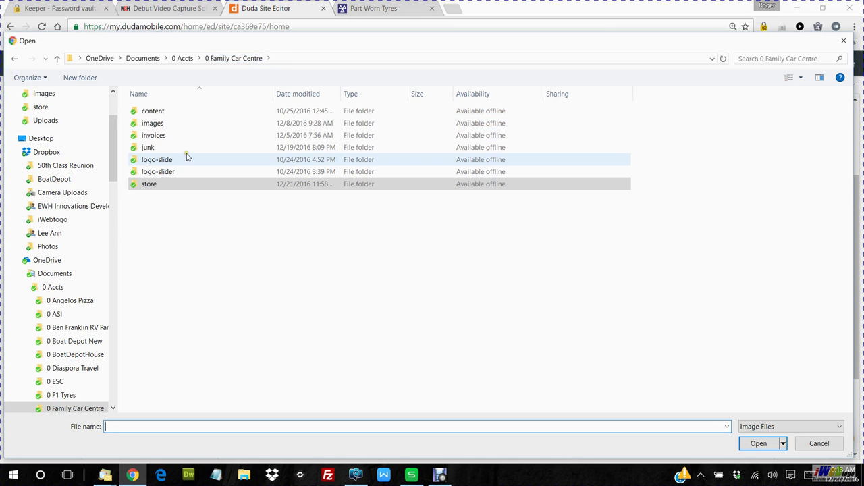
{"action": "left_click", "coordinate": [158, 124]}
{"action": "double_click", "coordinate": [159, 125]}
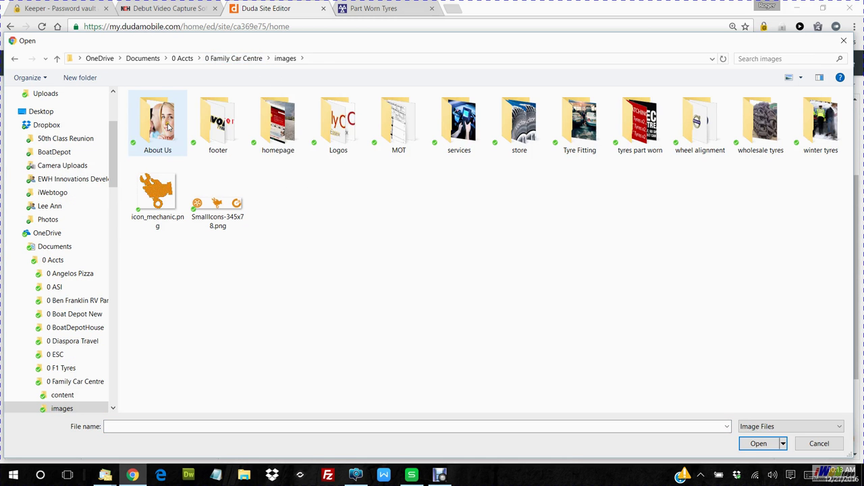
{"action": "double_click", "coordinate": [527, 124]}
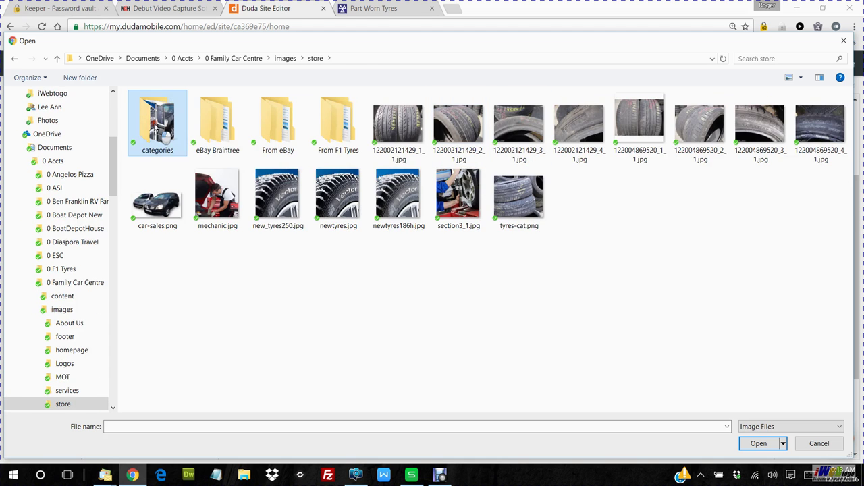
{"action": "double_click", "coordinate": [157, 128]}
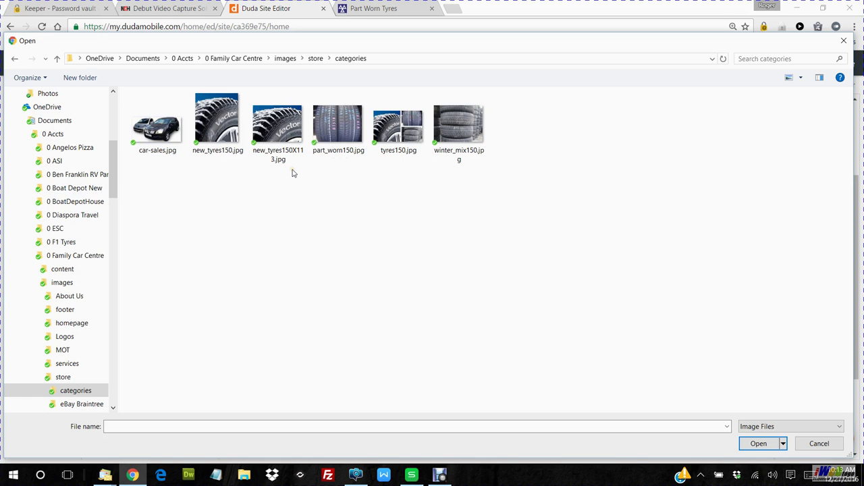
{"action": "double_click", "coordinate": [343, 122]}
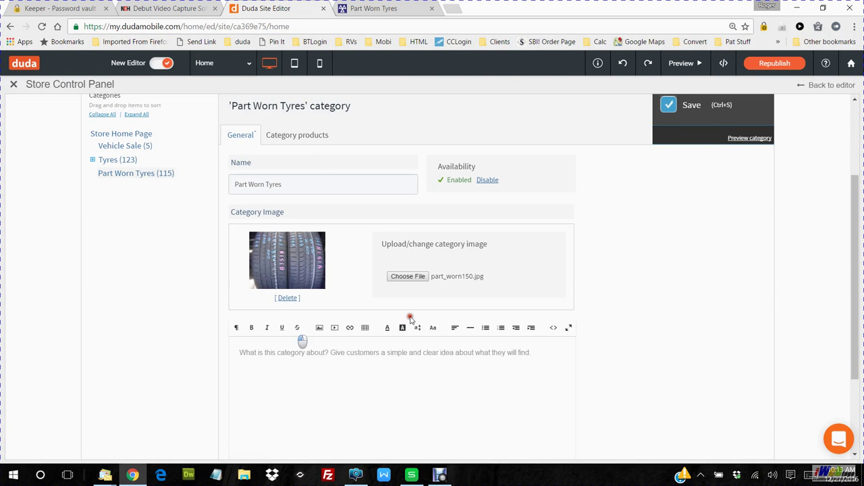
Save the Part Worn Tyres category and switch to the live store page.
{"action": "left_click", "coordinate": [669, 105]}
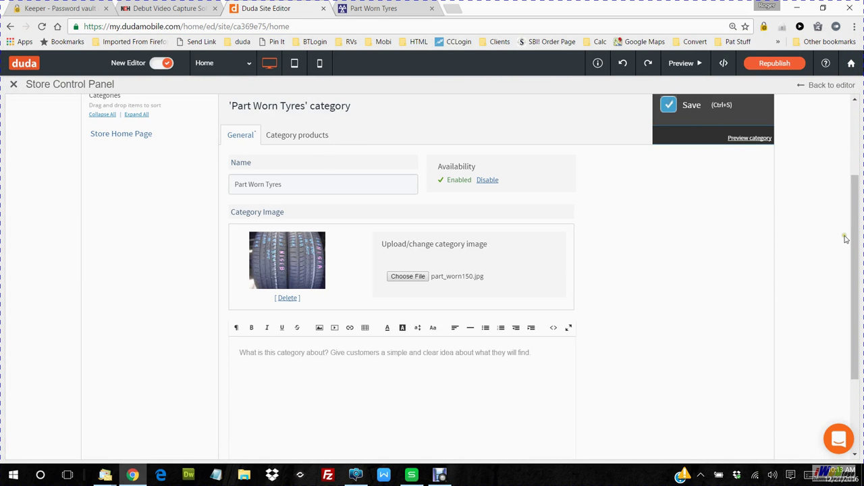
{"action": "left_click_drag", "start_coordinate": [854, 245], "coordinate": [854, 174]}
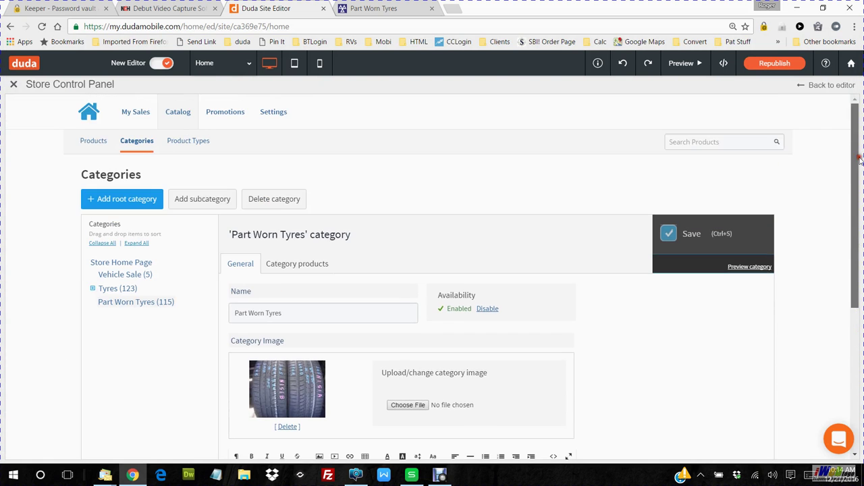
{"action": "left_click", "coordinate": [379, 9]}
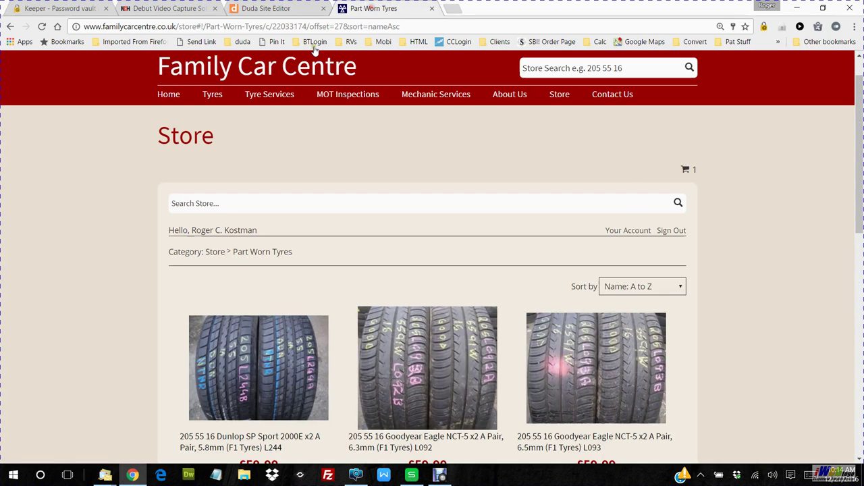
Open the live store's front page and view the Part Worn Tyres category from its new image.
{"action": "left_click", "coordinate": [560, 96]}
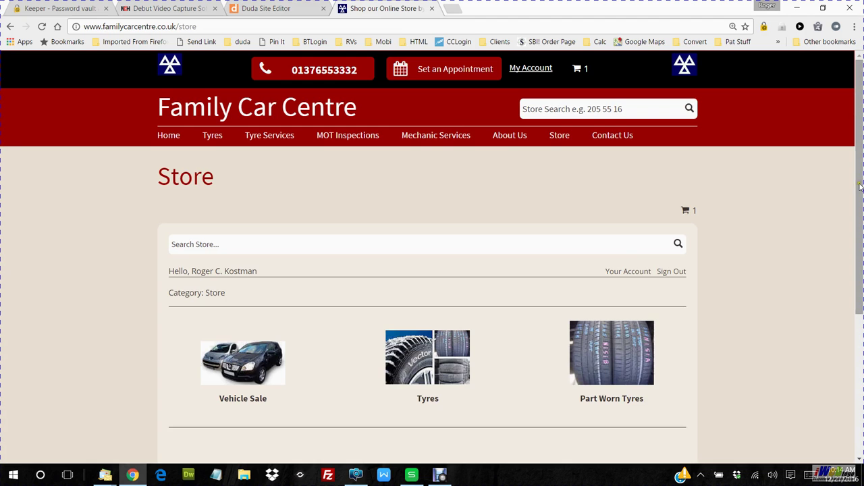
{"action": "left_click_drag", "start_coordinate": [861, 186], "coordinate": [860, 265]}
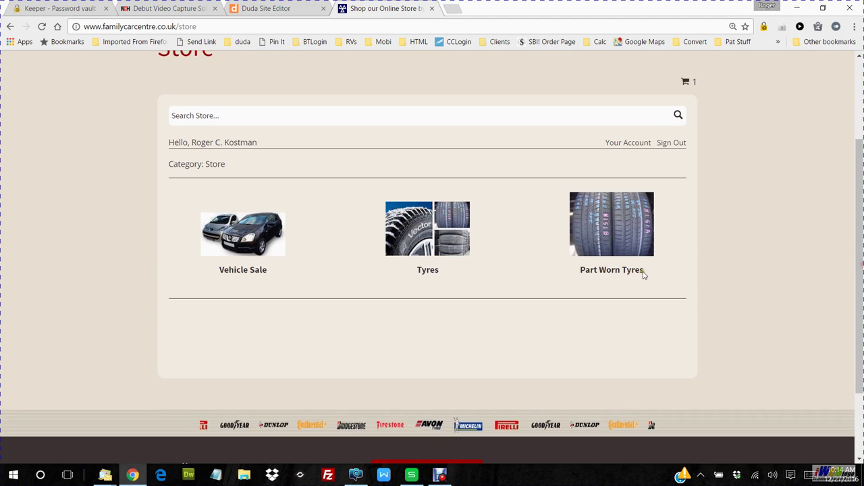
{"action": "left_click", "coordinate": [610, 217]}
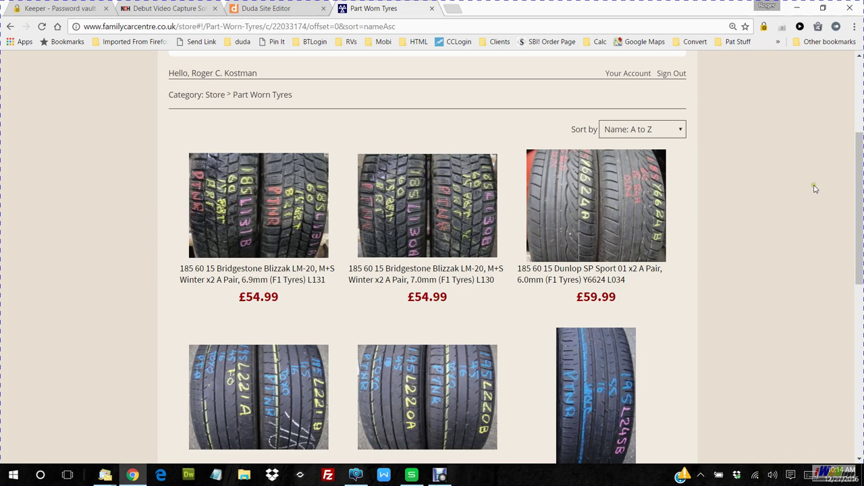
{"action": "left_click_drag", "start_coordinate": [860, 135], "coordinate": [861, 73]}
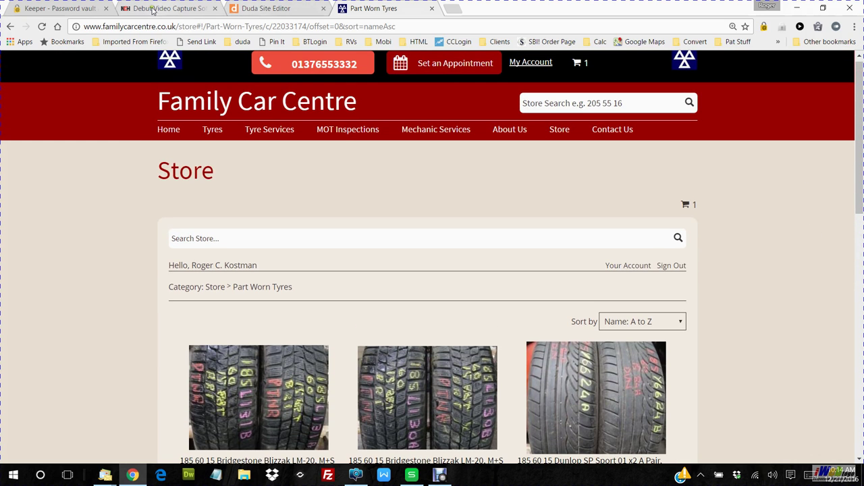
Switch to the Duda site editor and review the store's promotion options: Discount Coupons, eBay, Mobile and Sell on Facebook.
{"action": "left_click", "coordinate": [251, 15]}
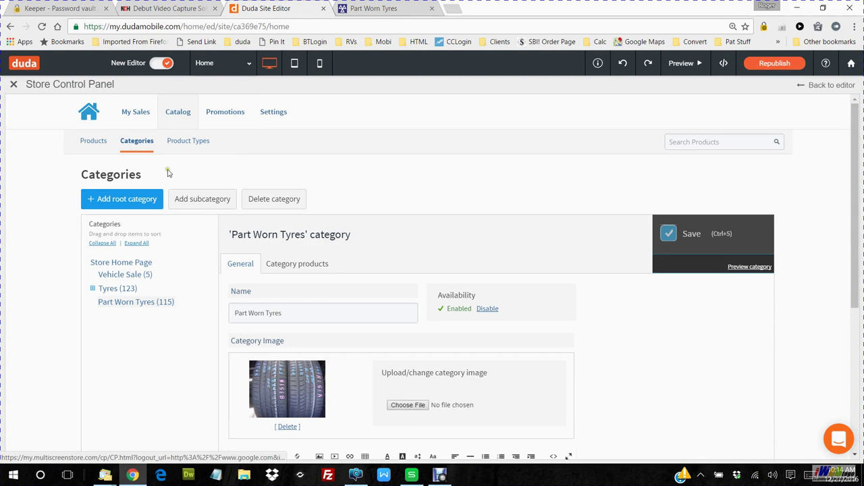
{"action": "left_click", "coordinate": [225, 115]}
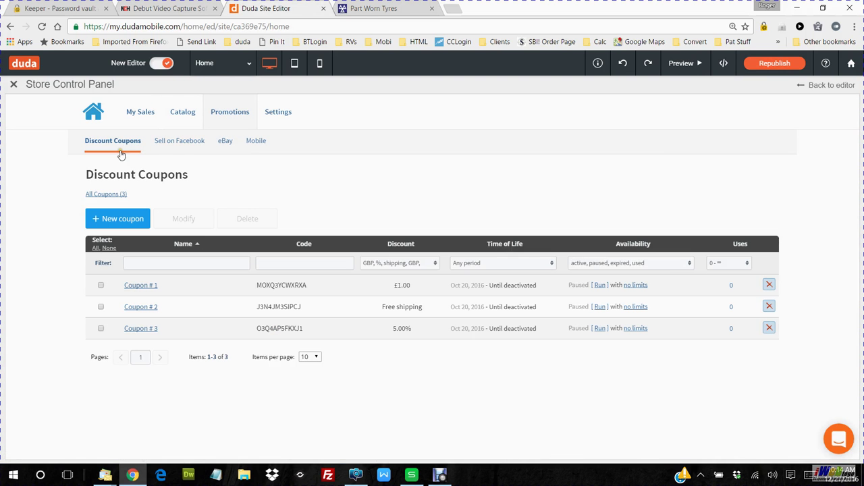
{"action": "left_click", "coordinate": [225, 141]}
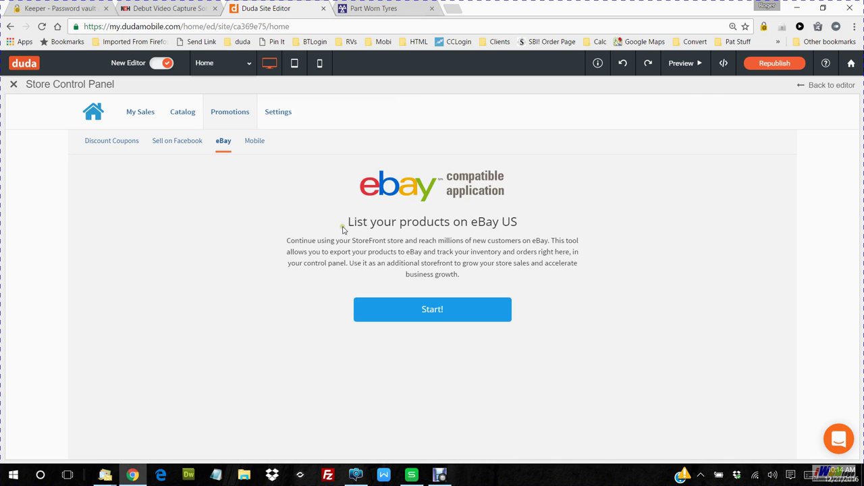
{"action": "left_click", "coordinate": [252, 141]}
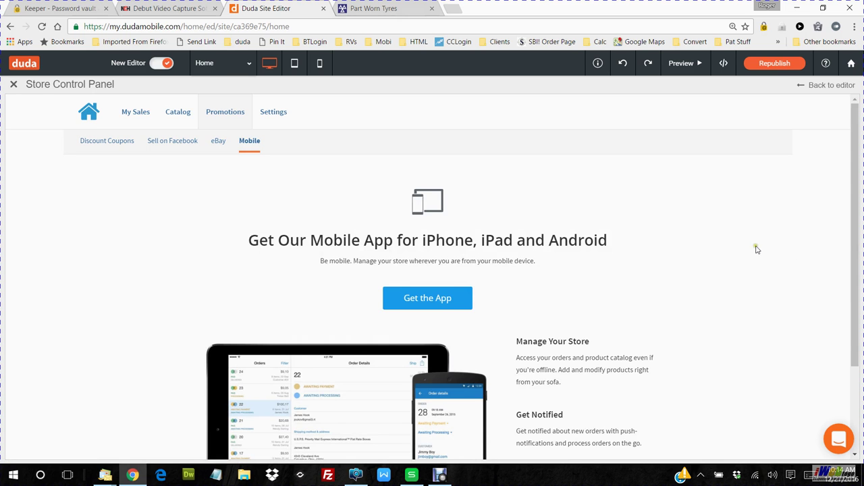
{"action": "scroll", "coordinate": [753, 250], "scroll_direction": "down", "scroll_amount": 2}
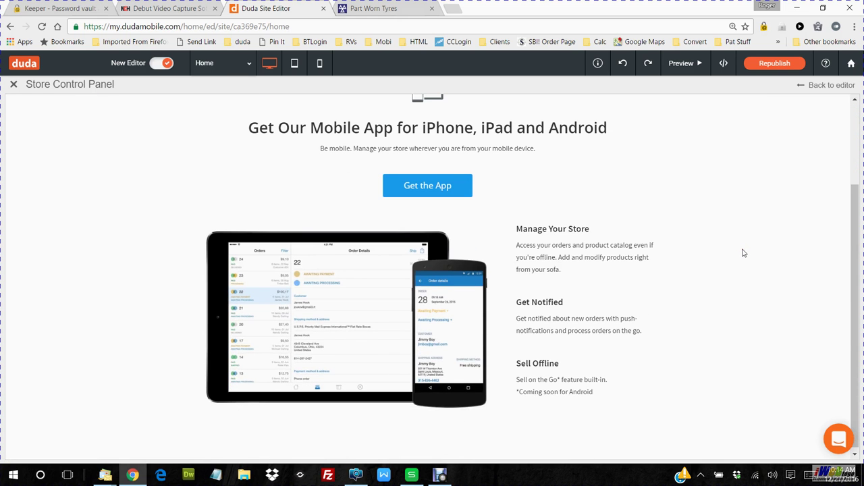
{"action": "scroll", "coordinate": [743, 252], "scroll_direction": "up", "scroll_amount": 2}
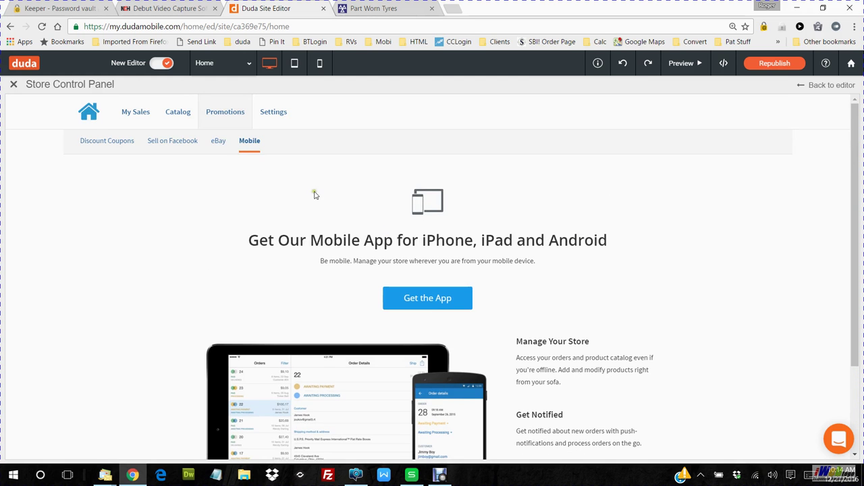
{"action": "left_click", "coordinate": [166, 143]}
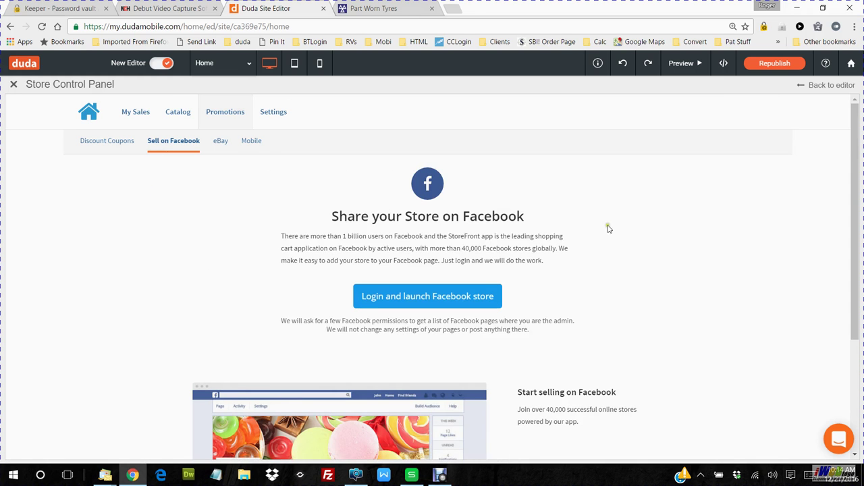
{"action": "left_click", "coordinate": [105, 145]}
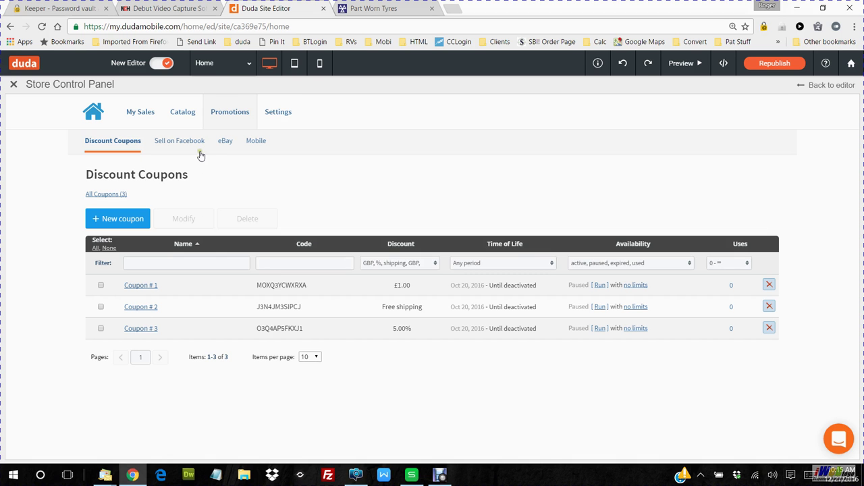
Examine the store's general and payment settings, opening the payment processor choice for PayPal.
{"action": "left_click", "coordinate": [278, 113]}
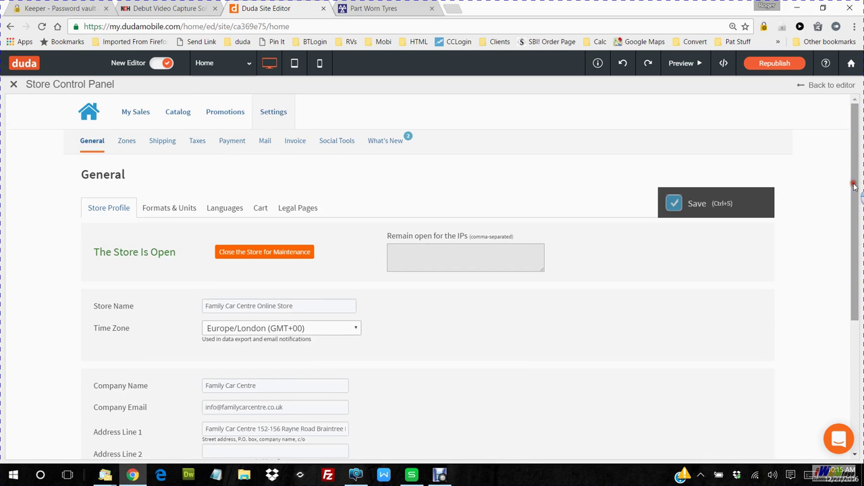
{"action": "scroll", "coordinate": [854, 186], "scroll_direction": "down", "scroll_amount": 1}
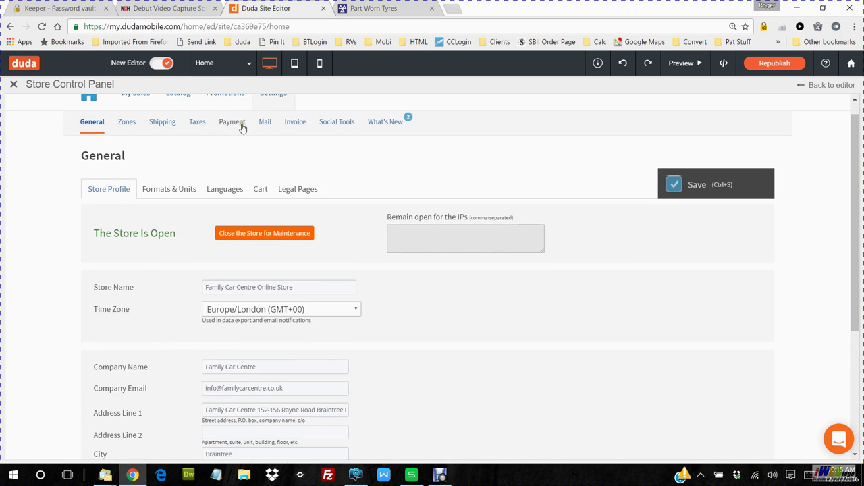
{"action": "left_click", "coordinate": [244, 131]}
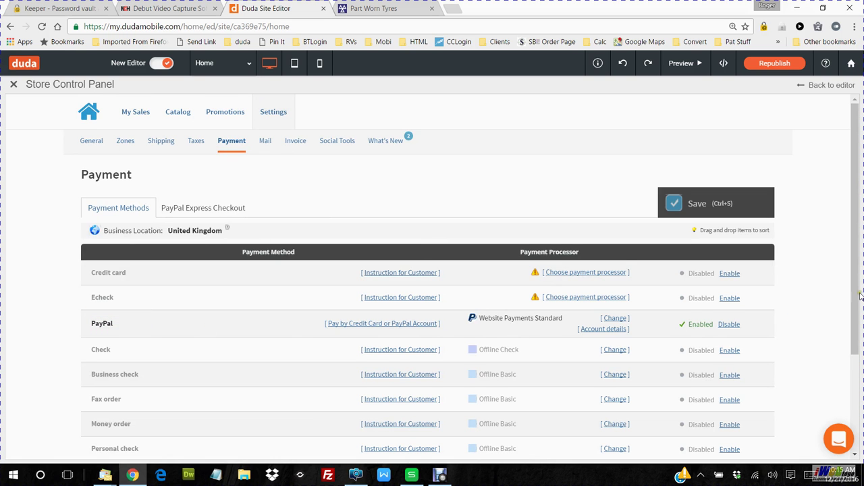
{"action": "left_click_drag", "start_coordinate": [860, 295], "coordinate": [860, 371]}
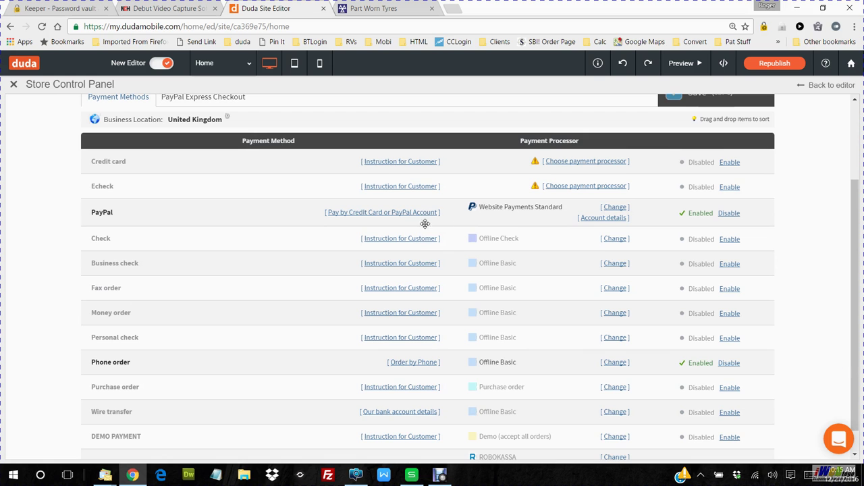
{"action": "left_click", "coordinate": [614, 208]}
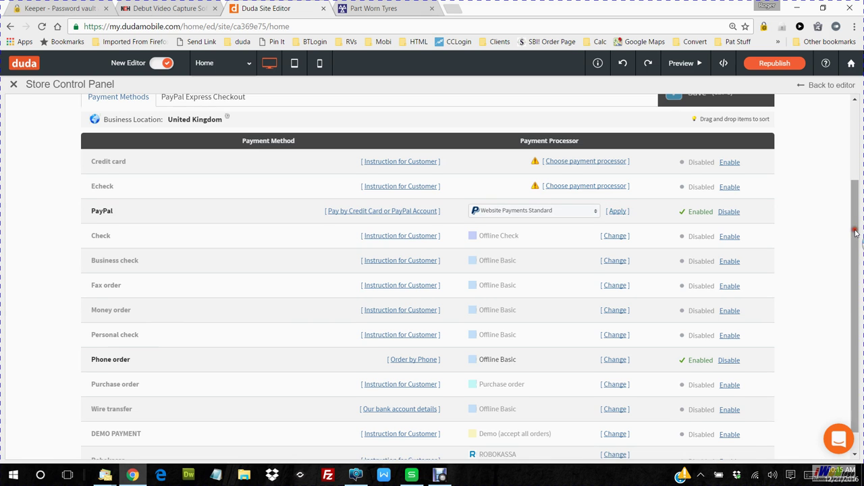
{"action": "scroll", "coordinate": [861, 224], "scroll_direction": "up", "scroll_amount": 2}
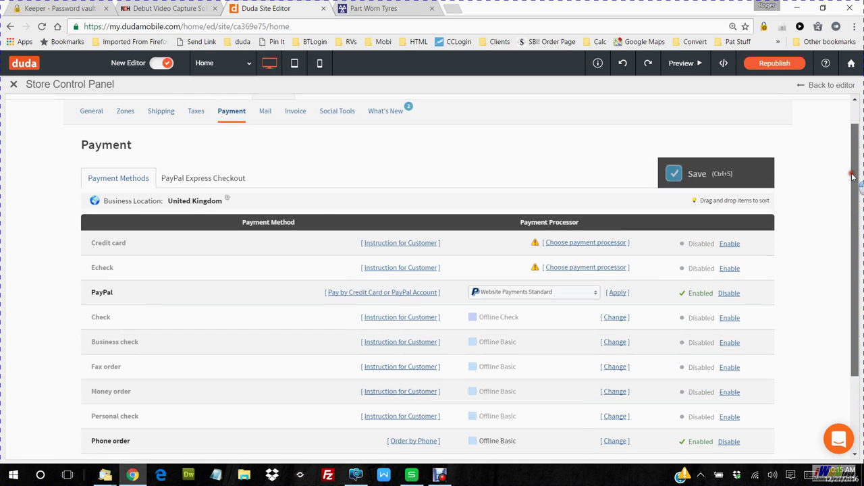
Review the PayPal Express Checkout account details and configuration fields in the payment settings.
{"action": "left_click", "coordinate": [200, 180]}
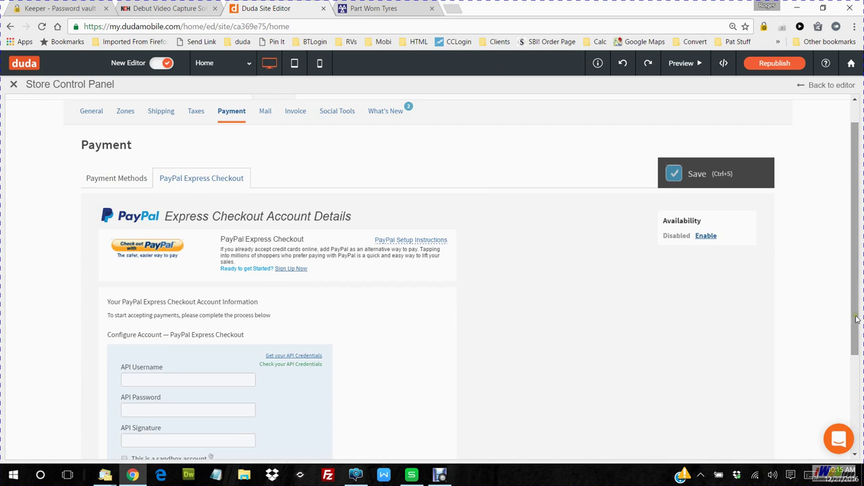
{"action": "scroll", "coordinate": [855, 318], "scroll_direction": "down", "scroll_amount": 2}
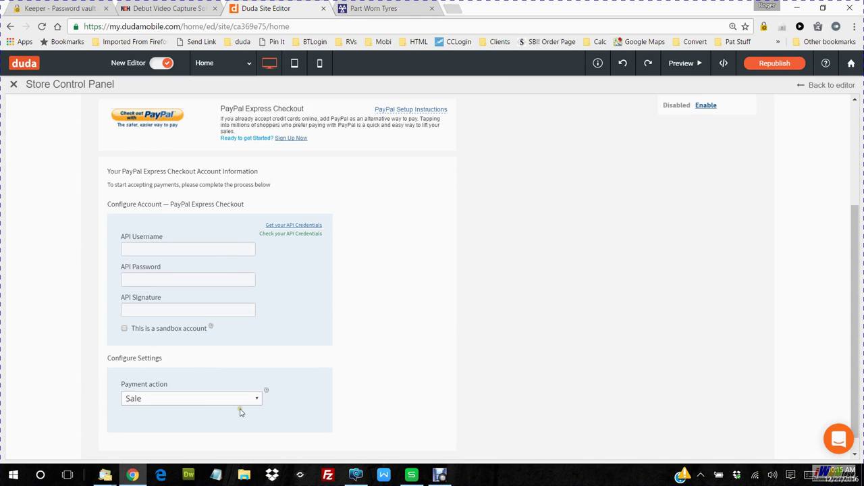
{"action": "left_click_drag", "start_coordinate": [856, 283], "coordinate": [860, 199]}
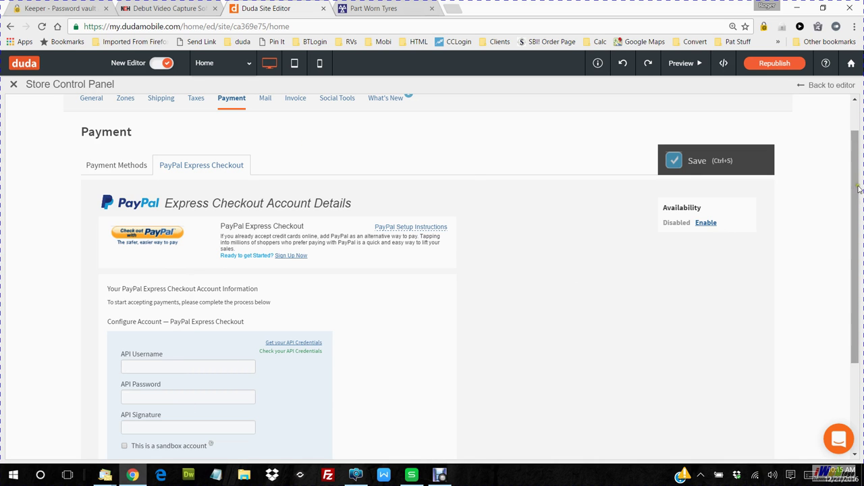
{"action": "scroll", "coordinate": [860, 188], "scroll_direction": "up", "scroll_amount": 2}
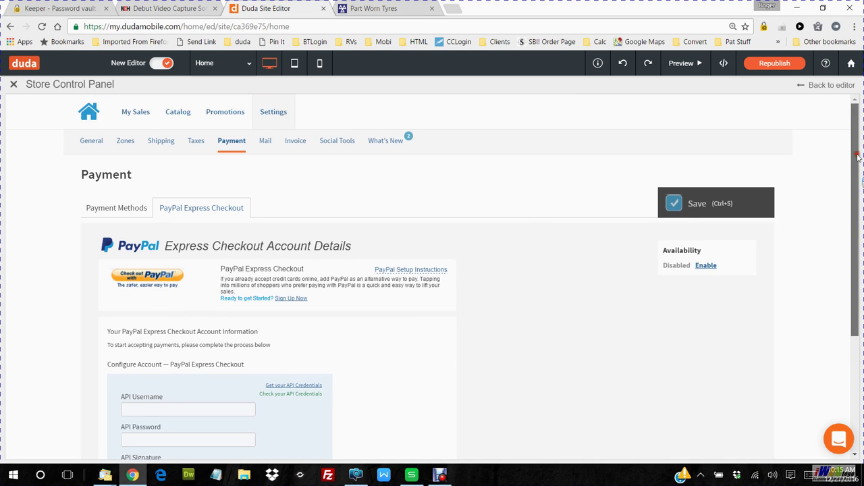
Return to the payment methods and examine the full list, comparing it with the PayPal Express Checkout settings.
{"action": "left_click", "coordinate": [133, 211]}
{"action": "scroll", "coordinate": [859, 245], "scroll_direction": "down", "scroll_amount": 2}
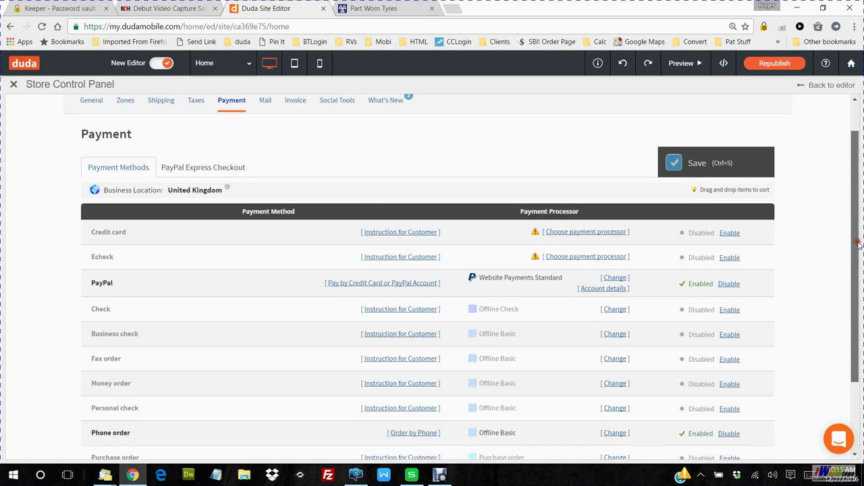
{"action": "scroll", "coordinate": [859, 244], "scroll_direction": "down", "scroll_amount": 1}
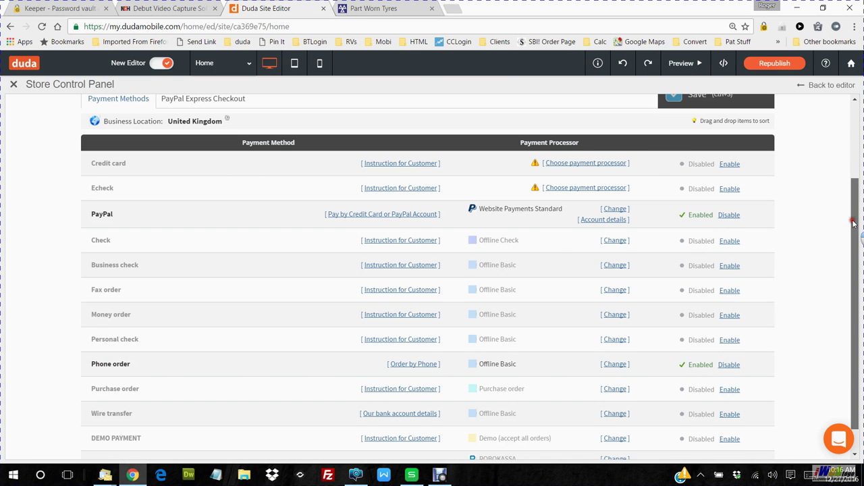
{"action": "left_click_drag", "start_coordinate": [855, 223], "coordinate": [855, 160]}
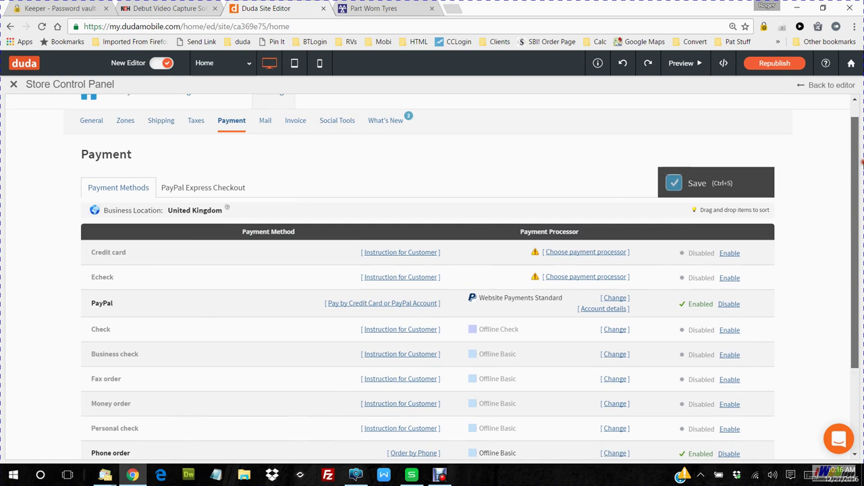
{"action": "left_click", "coordinate": [201, 189]}
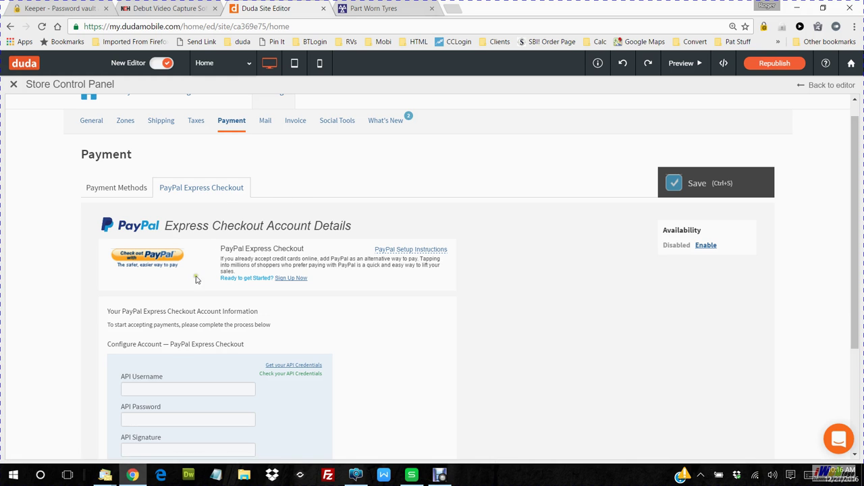
{"action": "left_click", "coordinate": [114, 188]}
{"action": "left_click_drag", "start_coordinate": [856, 213], "coordinate": [861, 295]}
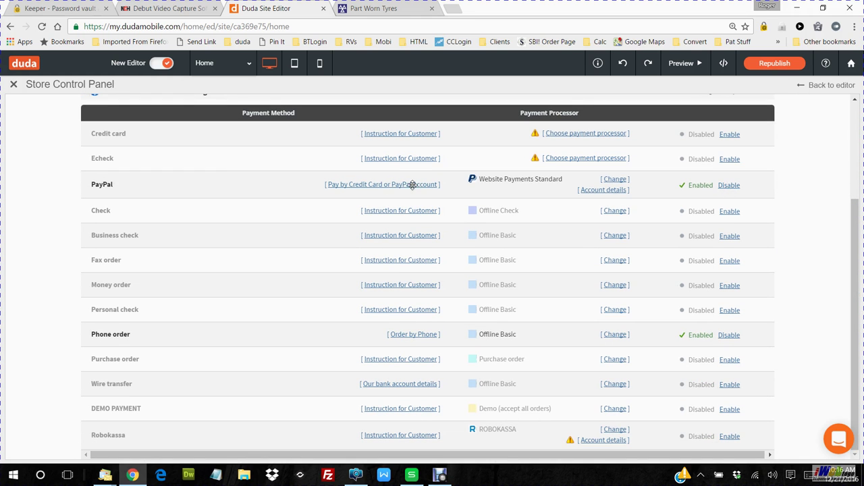
{"action": "mouse_move", "coordinate": [856, 223]}
{"action": "left_mouse_down"}
{"action": "mouse_move", "coordinate": [858, 174]}
{"action": "mouse_move", "coordinate": [855, 232]}
{"action": "left_mouse_up"}
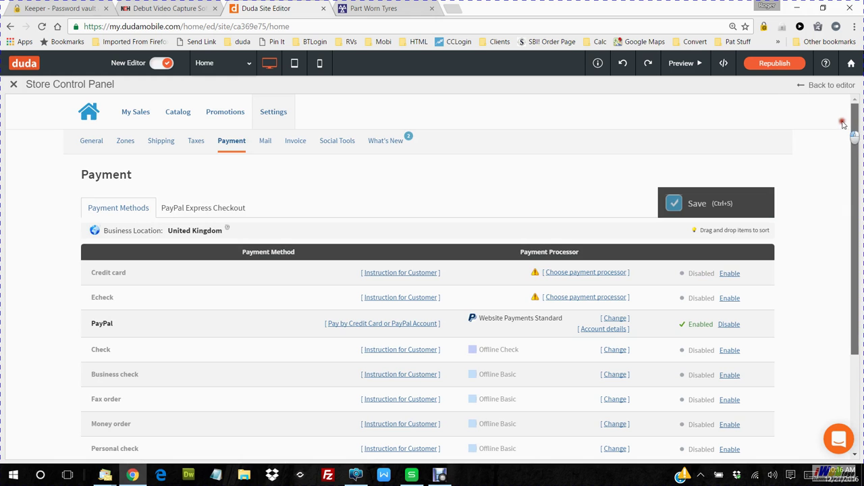
Preview the Order Confirmation customer notification from the store's mail settings, read through it and close the preview.
{"action": "left_click", "coordinate": [265, 141]}
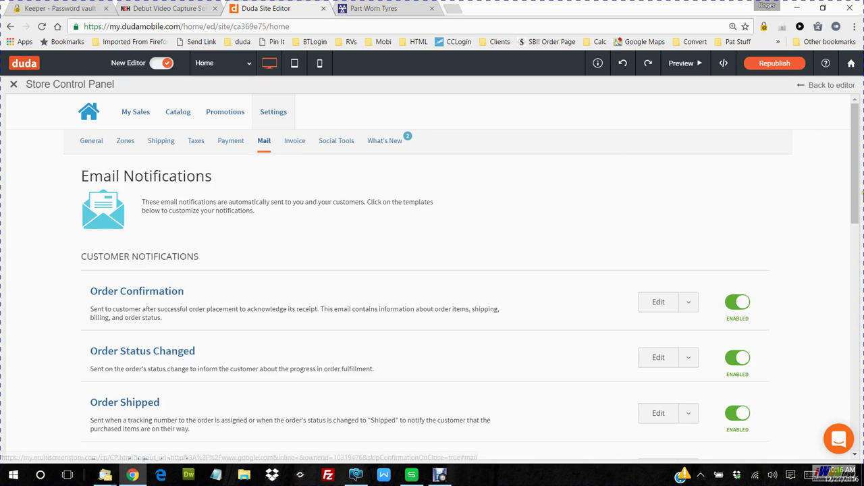
{"action": "left_click_drag", "start_coordinate": [856, 162], "coordinate": [860, 220]}
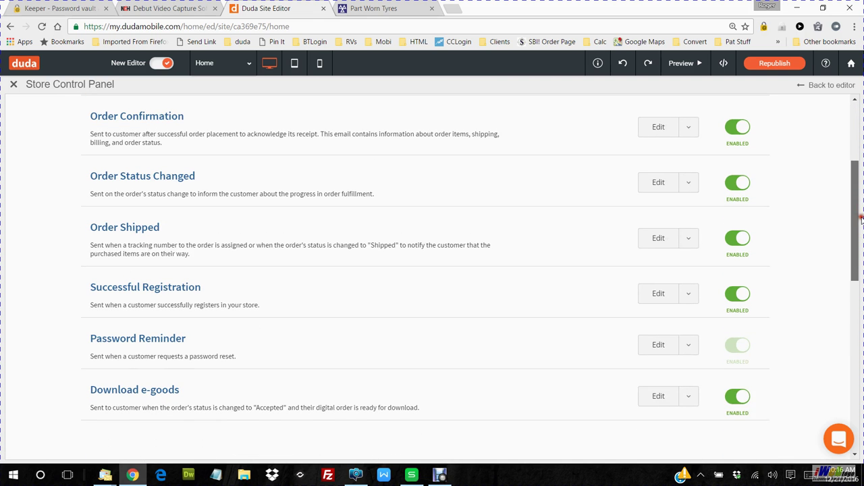
{"action": "left_click", "coordinate": [688, 127]}
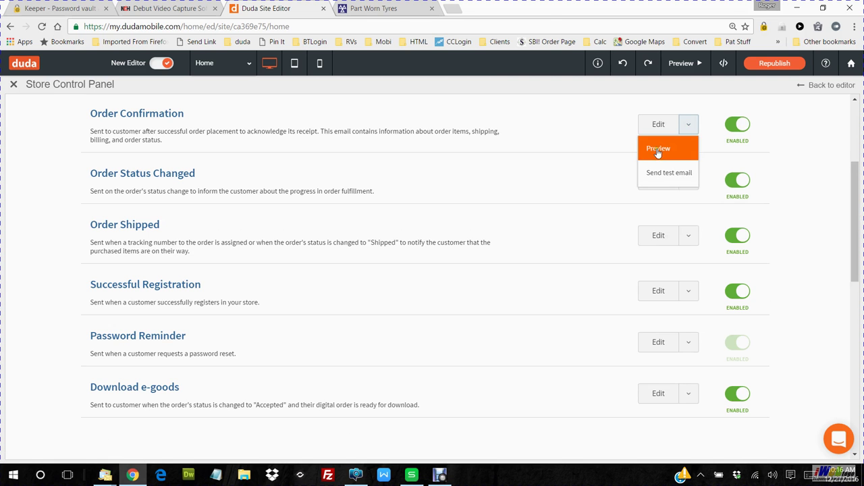
{"action": "left_click", "coordinate": [659, 148]}
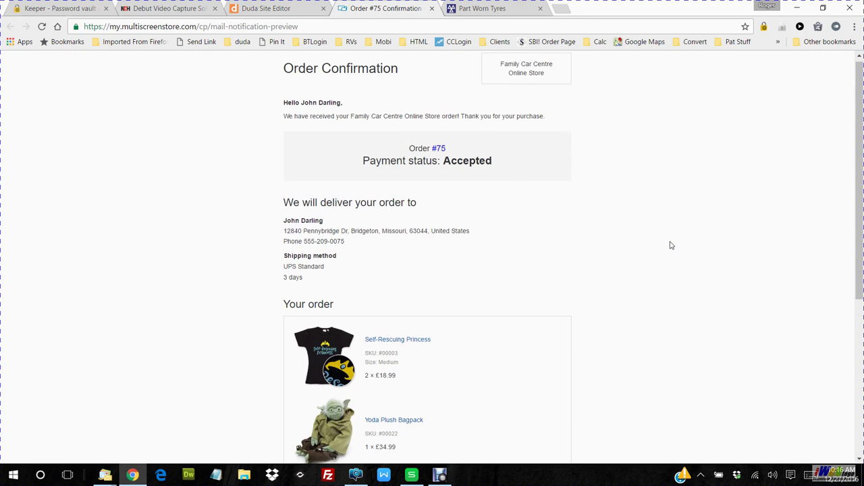
{"action": "scroll", "coordinate": [671, 245], "scroll_direction": "down", "scroll_amount": 3}
{"action": "scroll", "coordinate": [670, 246], "scroll_direction": "down", "scroll_amount": 1}
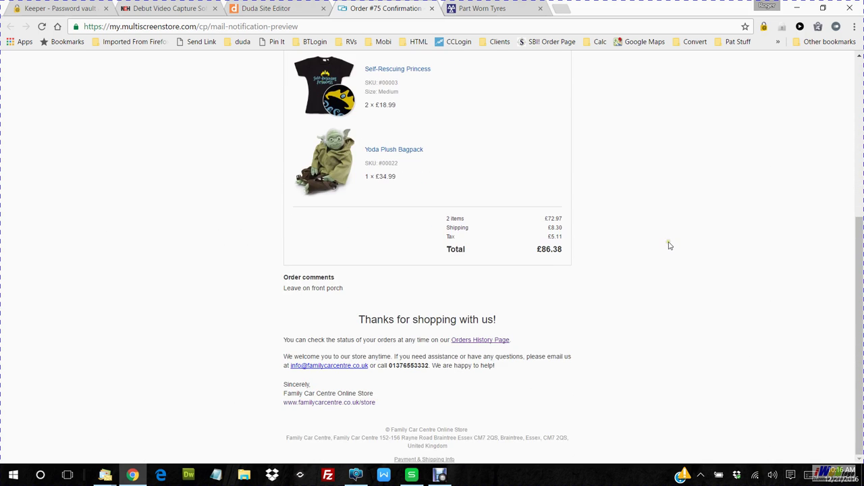
{"action": "scroll", "coordinate": [669, 246], "scroll_direction": "up", "scroll_amount": 2}
{"action": "scroll", "coordinate": [670, 244], "scroll_direction": "down", "scroll_amount": 2}
{"action": "scroll", "coordinate": [667, 308], "scroll_direction": "up", "scroll_amount": 4}
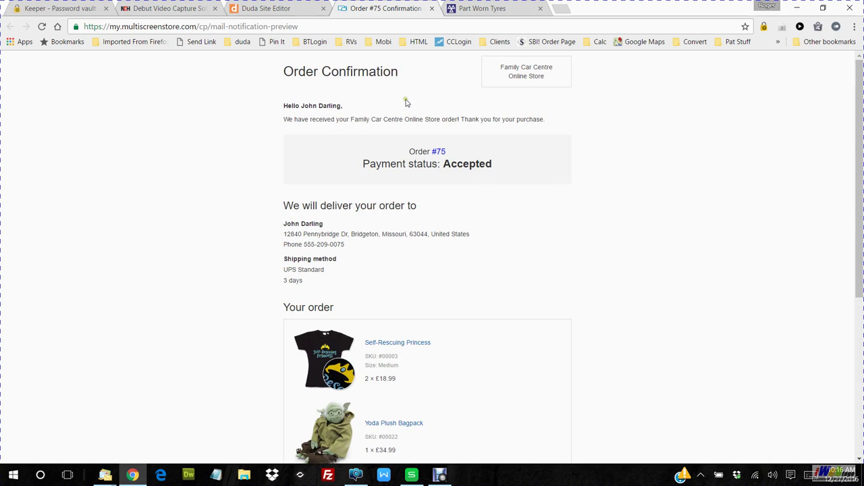
{"action": "left_click", "coordinate": [431, 9]}
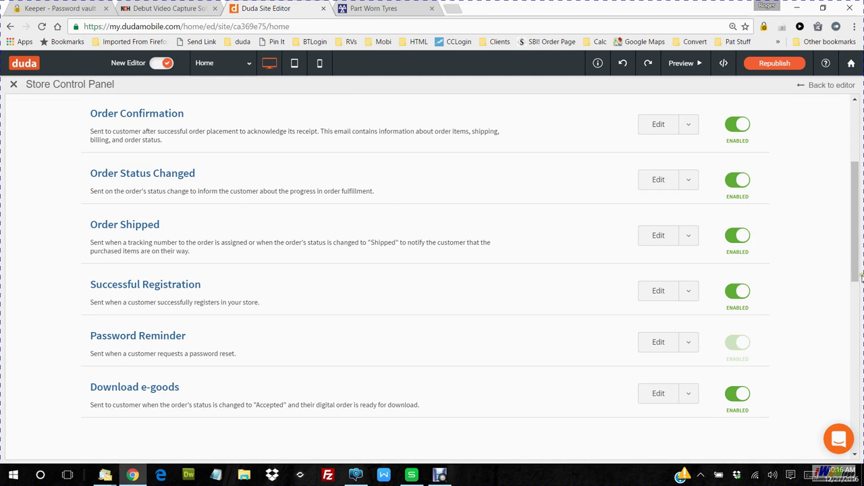
Open the store's mail addresses for editing, check the customer sender and admin recipient fields, and save them unmodified.
{"action": "mouse_move", "coordinate": [857, 258]}
{"action": "left_mouse_down"}
{"action": "mouse_move", "coordinate": [857, 299]}
{"action": "mouse_move", "coordinate": [857, 240]}
{"action": "mouse_move", "coordinate": [859, 343]}
{"action": "mouse_move", "coordinate": [840, 412]}
{"action": "mouse_move", "coordinate": [849, 435]}
{"action": "left_mouse_up"}
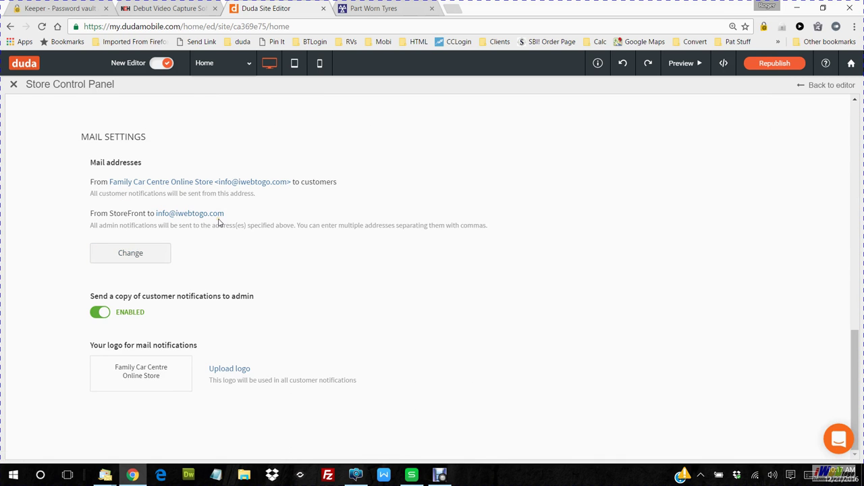
{"action": "left_click", "coordinate": [138, 257]}
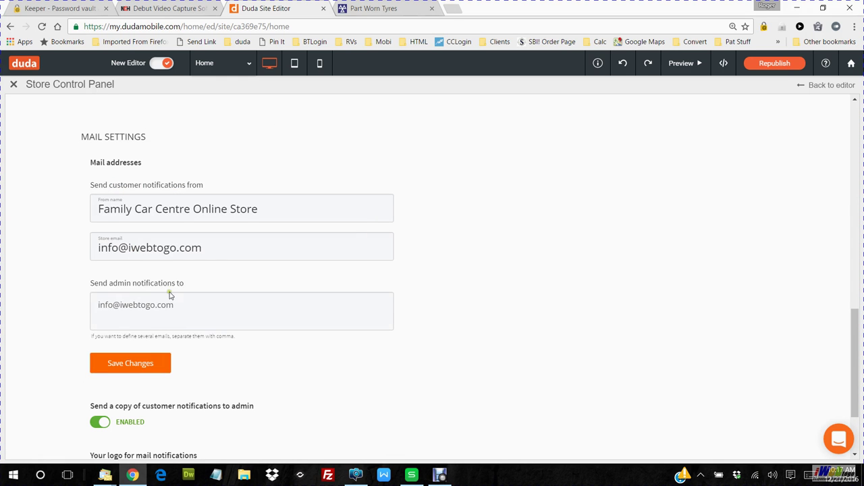
{"action": "left_click", "coordinate": [133, 366]}
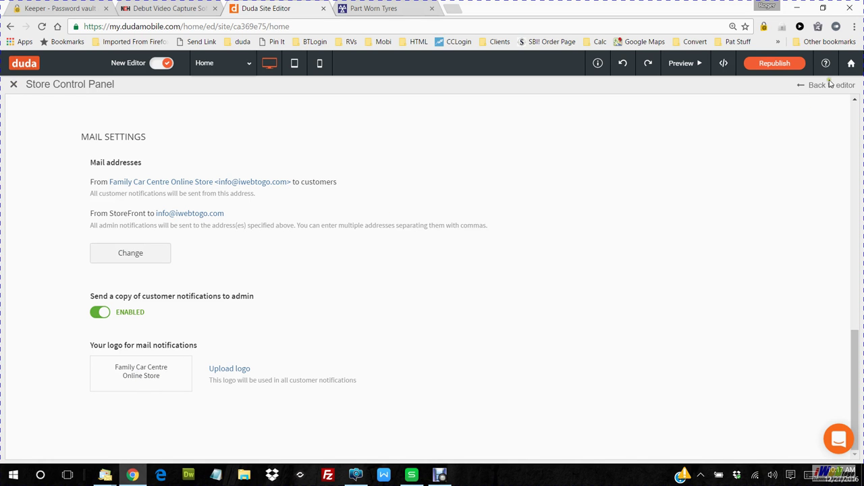
{"action": "mouse_move", "coordinate": [854, 383]}
{"action": "left_mouse_down"}
{"action": "mouse_move", "coordinate": [858, 194]}
{"action": "mouse_move", "coordinate": [862, 378]}
{"action": "left_mouse_up"}
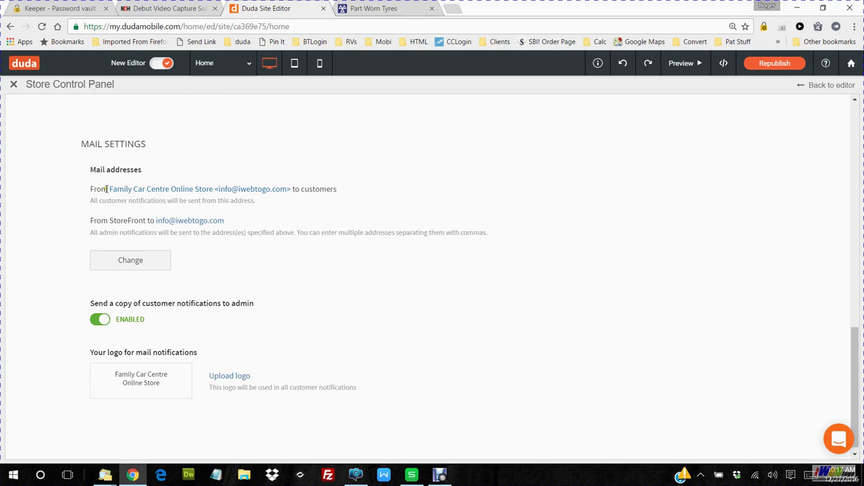
{"action": "left_click", "coordinate": [138, 262]}
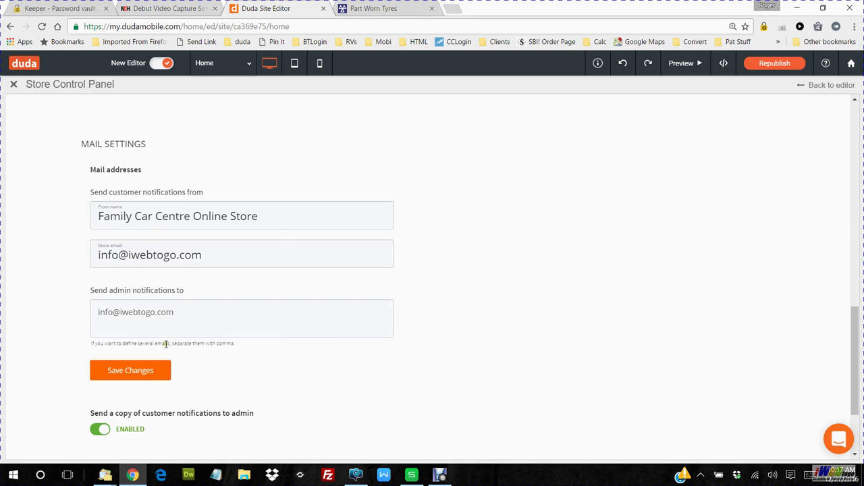
{"action": "left_click", "coordinate": [129, 371]}
{"action": "left_click", "coordinate": [125, 376]}
Review the store's shipping methods and the countries assigned to the Europe (EC) destination zone.
{"action": "left_click_drag", "start_coordinate": [856, 336], "coordinate": [861, 129]}
{"action": "left_click", "coordinate": [268, 140]}
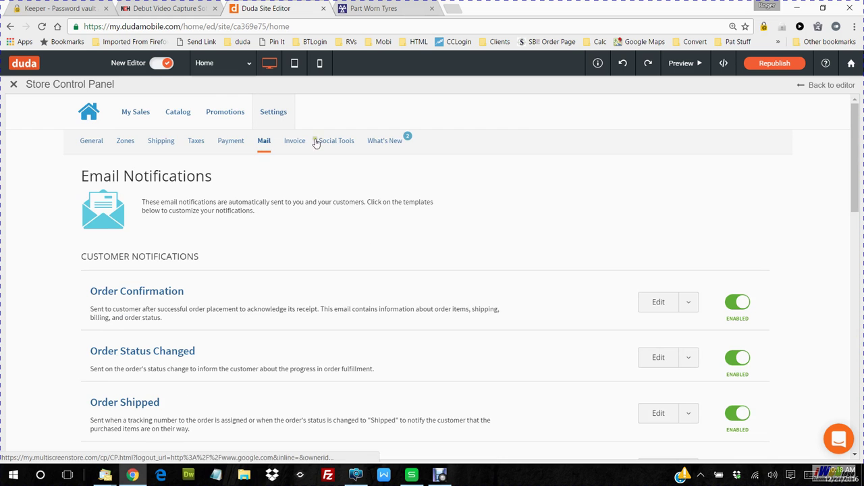
{"action": "left_click", "coordinate": [162, 142]}
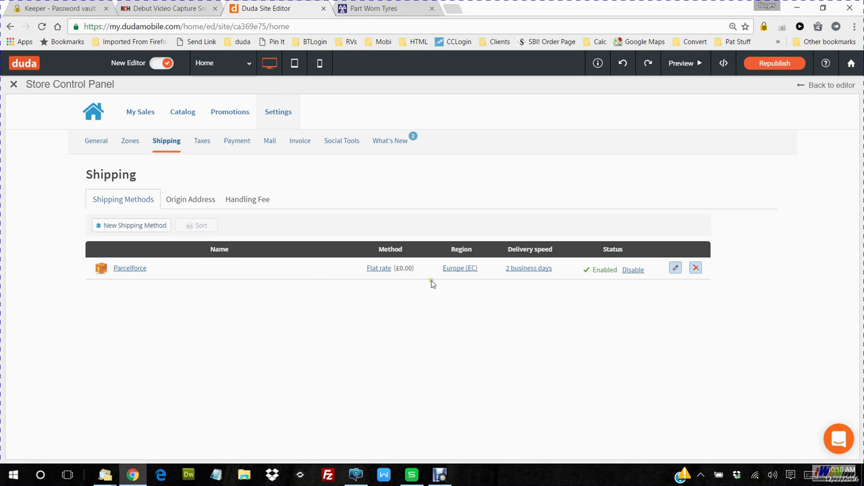
{"action": "left_click", "coordinate": [131, 143]}
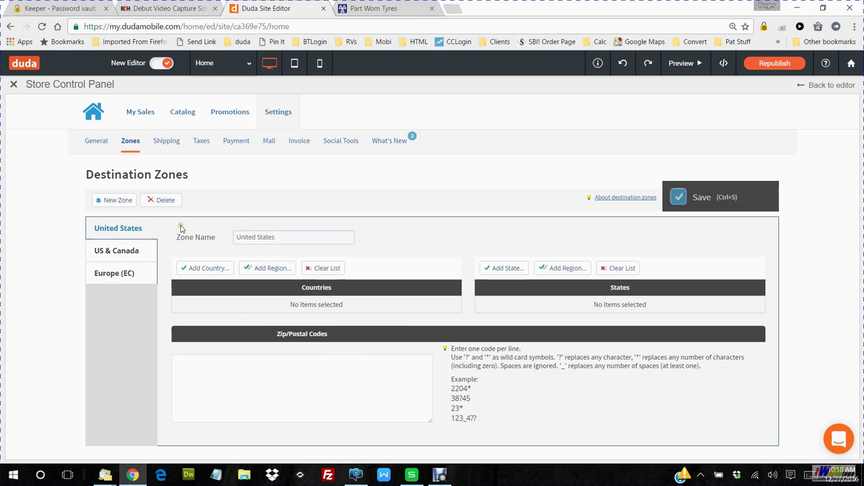
{"action": "left_click", "coordinate": [114, 274]}
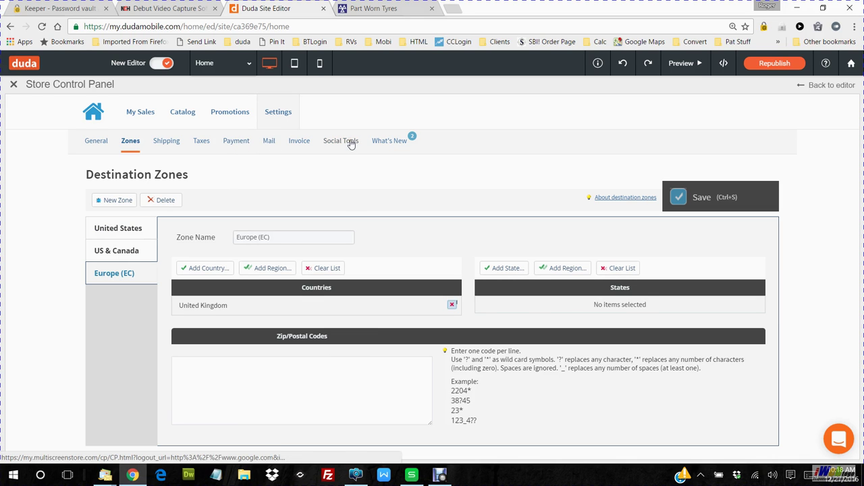
Look through the store profile's company details, reopen the onboarding wizard from there and close it again.
{"action": "left_click", "coordinate": [95, 142]}
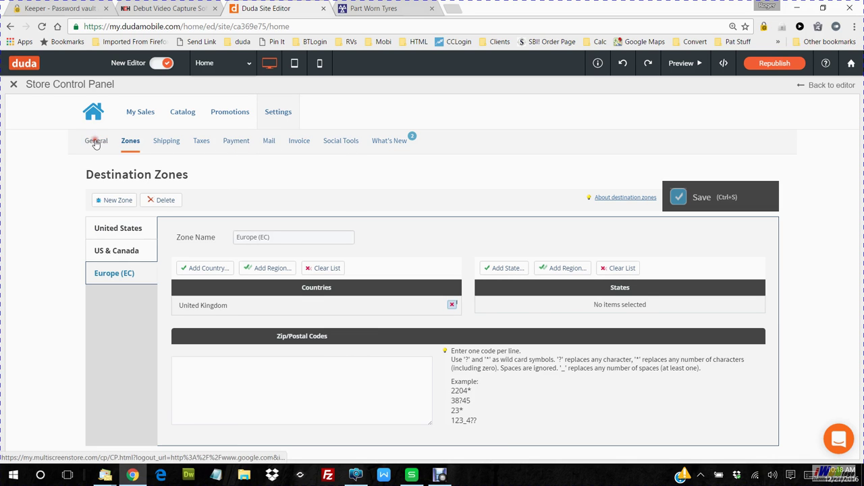
{"action": "left_click_drag", "start_coordinate": [860, 190], "coordinate": [860, 285]}
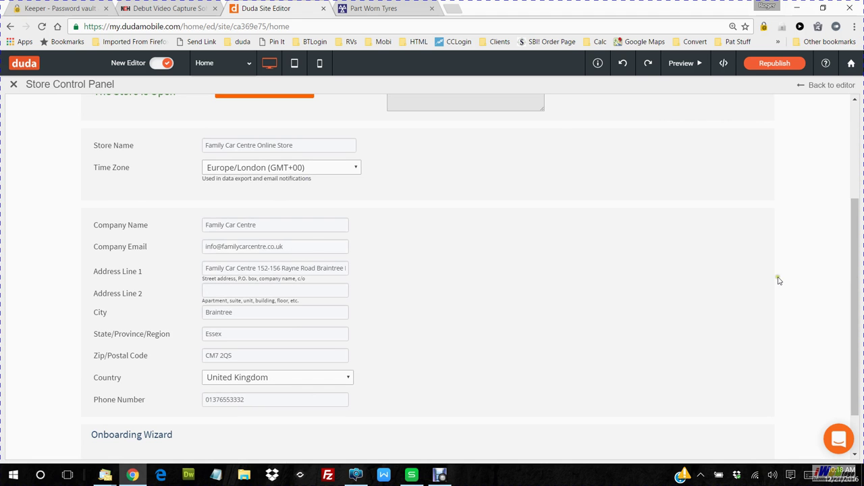
{"action": "left_click_drag", "start_coordinate": [859, 268], "coordinate": [857, 358]}
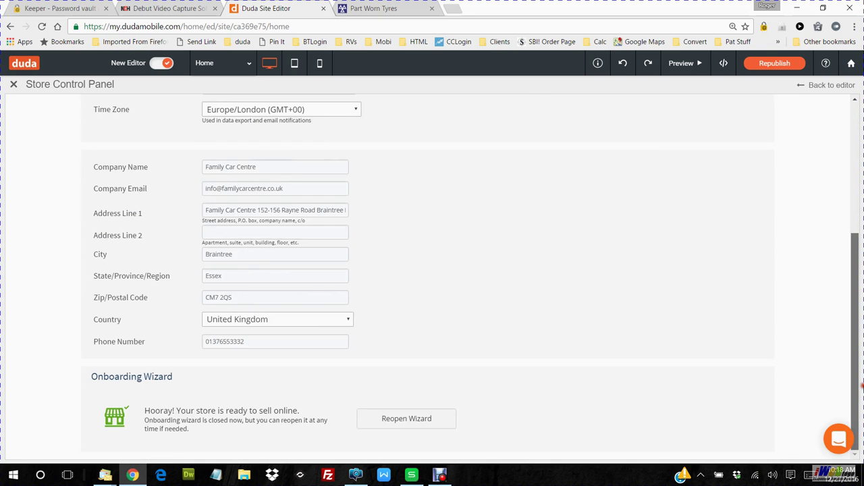
{"action": "left_click", "coordinate": [414, 420]}
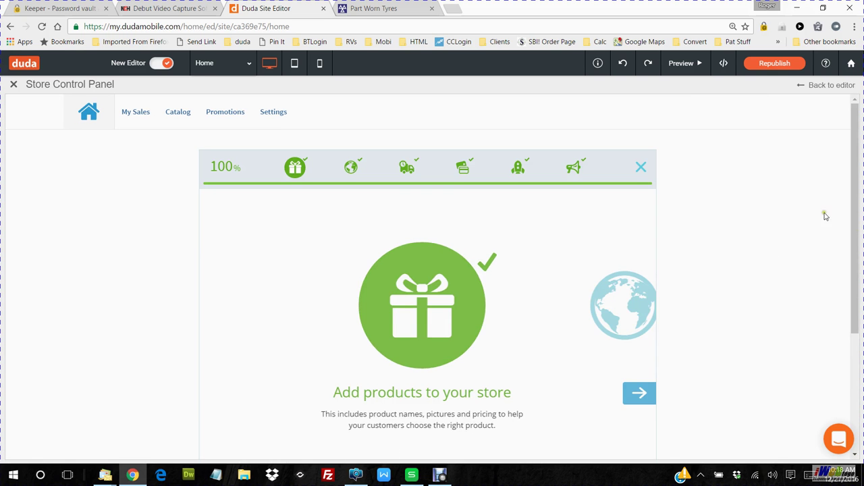
{"action": "mouse_move", "coordinate": [858, 208]}
{"action": "left_mouse_down"}
{"action": "mouse_move", "coordinate": [858, 239]}
{"action": "mouse_move", "coordinate": [857, 218]}
{"action": "left_mouse_up"}
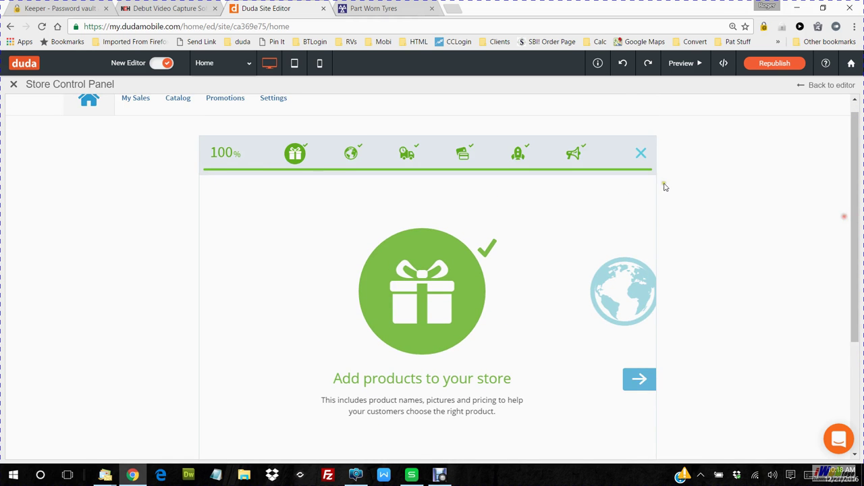
{"action": "left_click", "coordinate": [641, 155]}
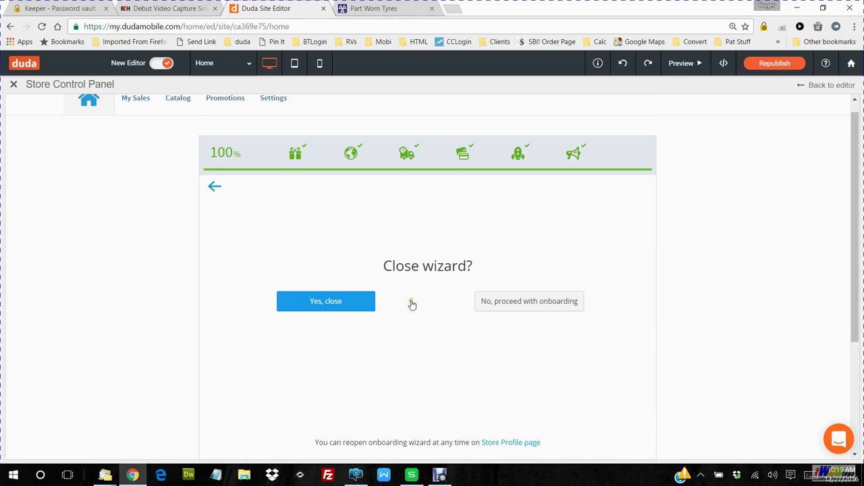
{"action": "left_click", "coordinate": [316, 306]}
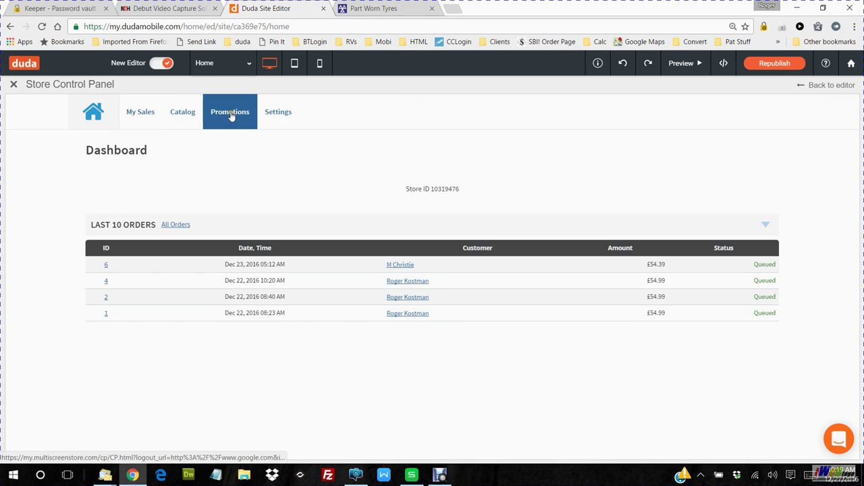
Examine the general store settings for formats and units, plus the cart's catalog and checkout options.
{"action": "left_click", "coordinate": [276, 111]}
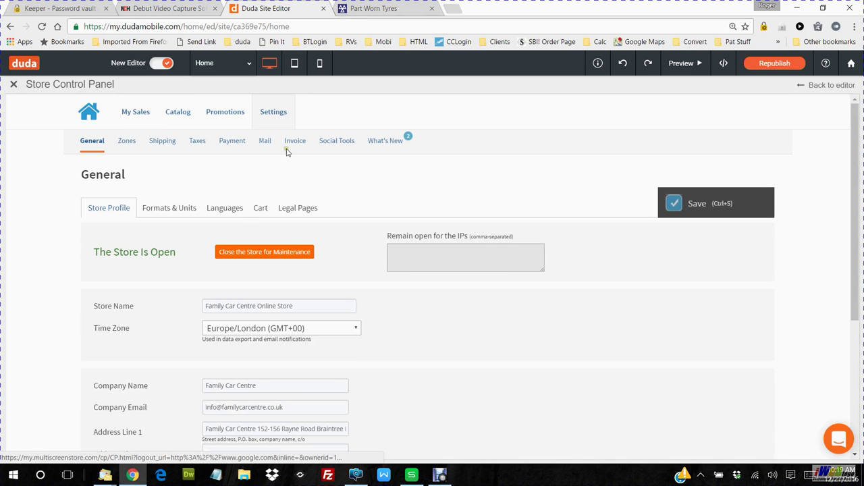
{"action": "left_click", "coordinate": [177, 209]}
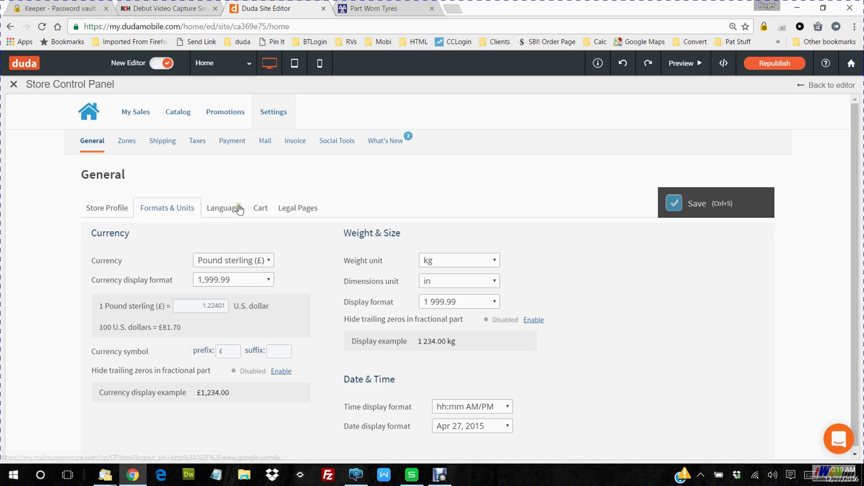
{"action": "left_click", "coordinate": [262, 209]}
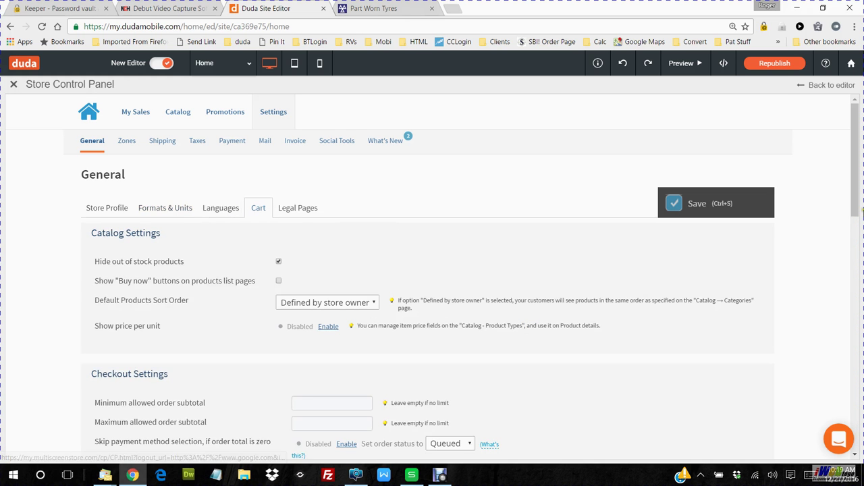
{"action": "mouse_move", "coordinate": [857, 141]}
{"action": "left_mouse_down"}
{"action": "mouse_move", "coordinate": [861, 345]}
{"action": "mouse_move", "coordinate": [858, 139]}
{"action": "mouse_move", "coordinate": [855, 154]}
{"action": "left_mouse_up"}
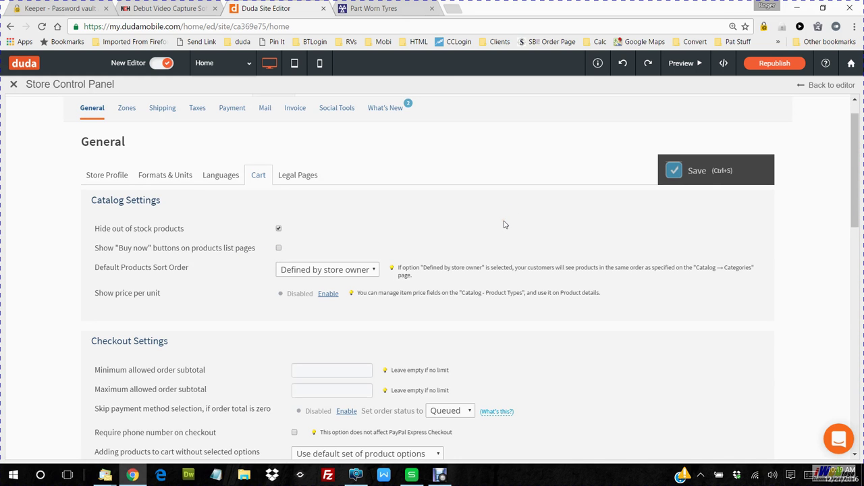
{"action": "left_click_drag", "start_coordinate": [859, 184], "coordinate": [856, 154]}
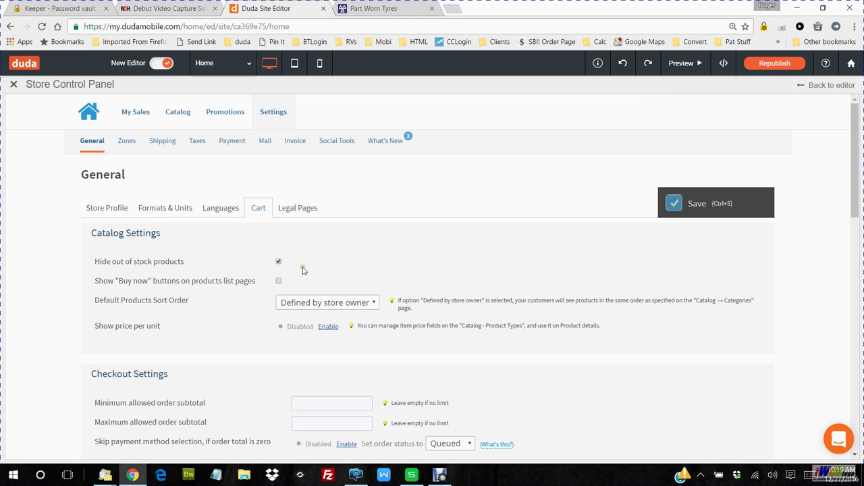
Open the Shipping & Payment Info legal page for editing and read through its payment and shipping text.
{"action": "left_click", "coordinate": [304, 213]}
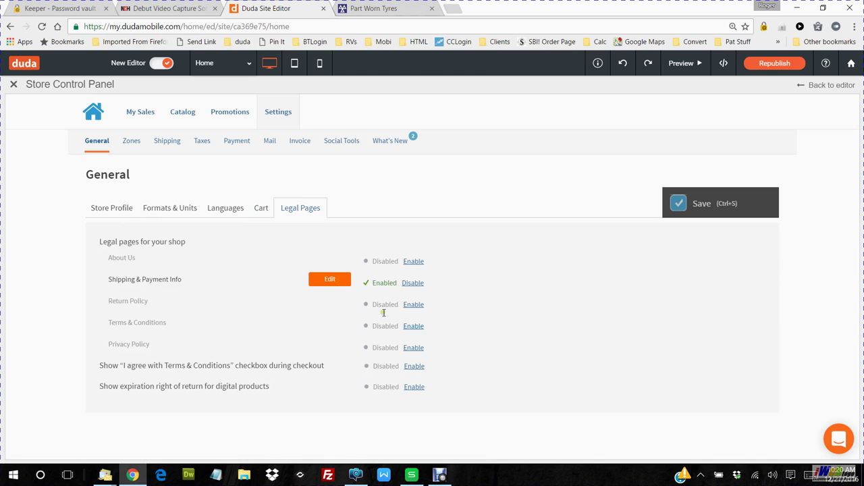
{"action": "left_click", "coordinate": [333, 282]}
{"action": "left_click_drag", "start_coordinate": [859, 179], "coordinate": [859, 317]}
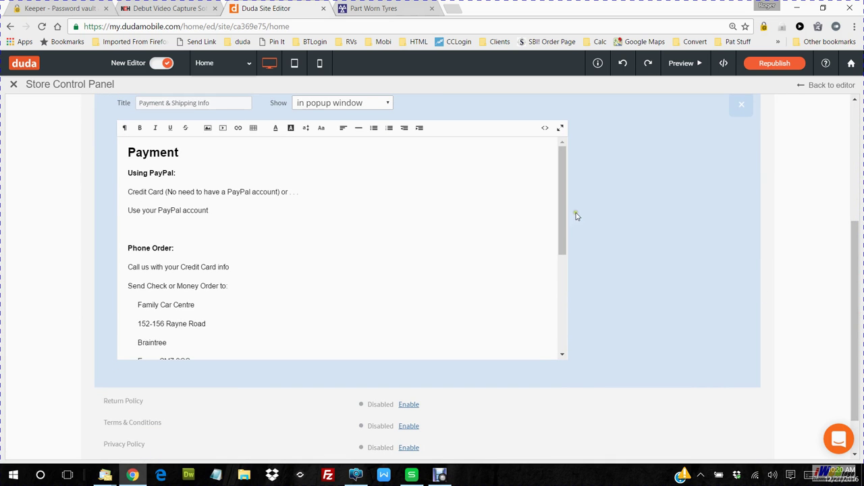
{"action": "left_click_drag", "start_coordinate": [562, 199], "coordinate": [571, 135]}
{"action": "left_click_drag", "start_coordinate": [855, 247], "coordinate": [858, 117]}
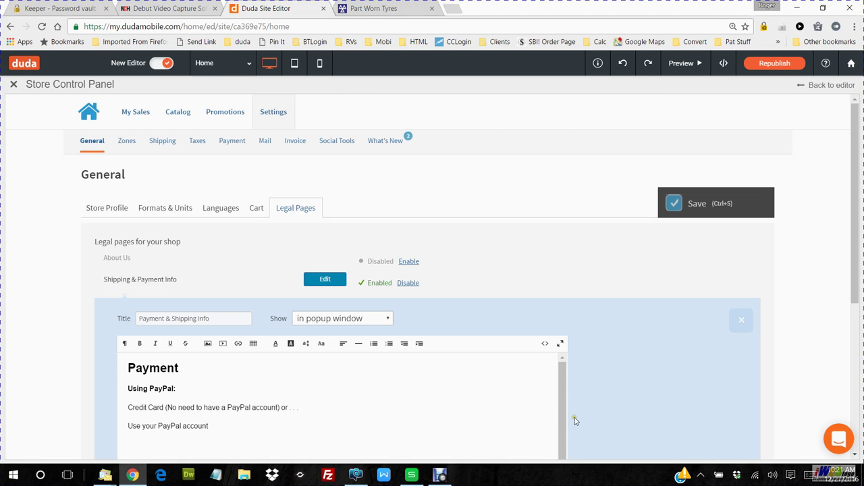
{"action": "left_click", "coordinate": [440, 476]}
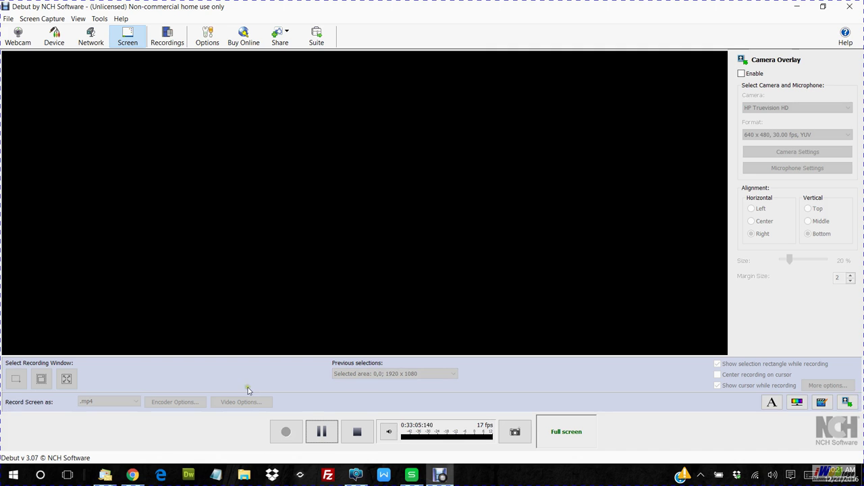